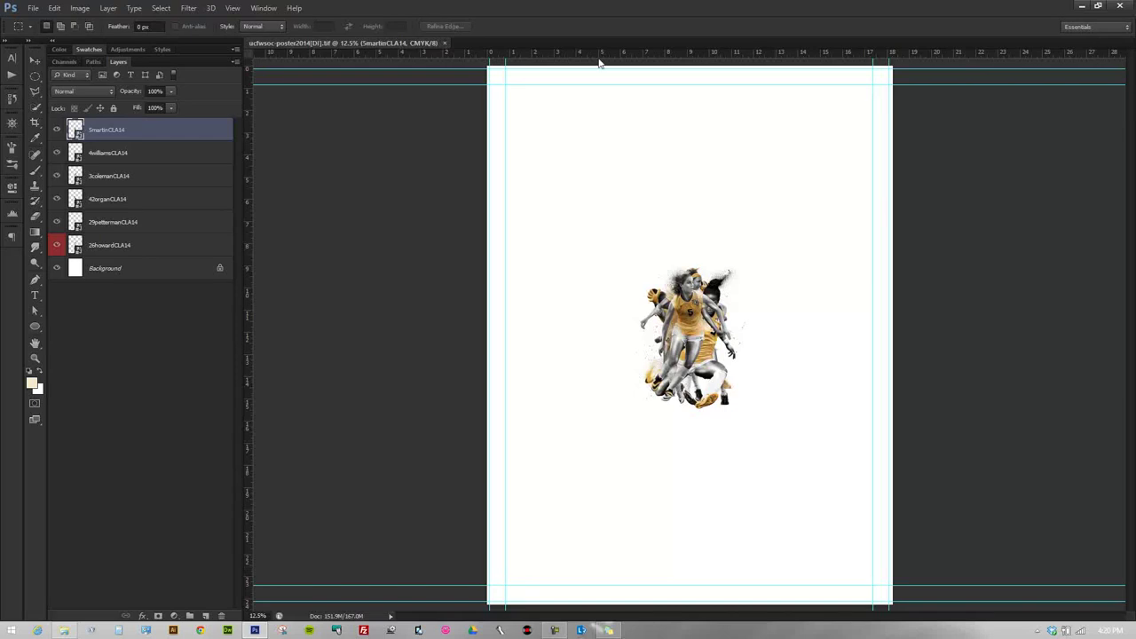
Move players 5 and 26 apart, then distribute the six player layers horizontally
drag(58, 227, 57, 130)
key(v)
drag(689, 338, 569, 249)
click(160, 245)
drag(693, 337, 804, 235)
click(164, 130)
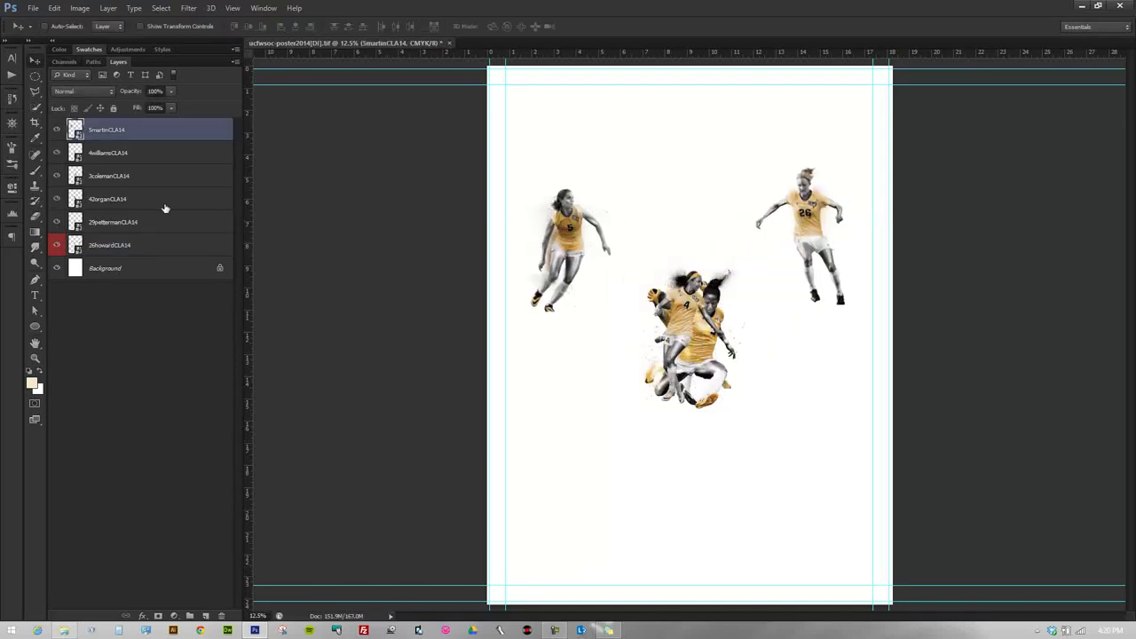
shift+click(160, 245)
click(396, 26)
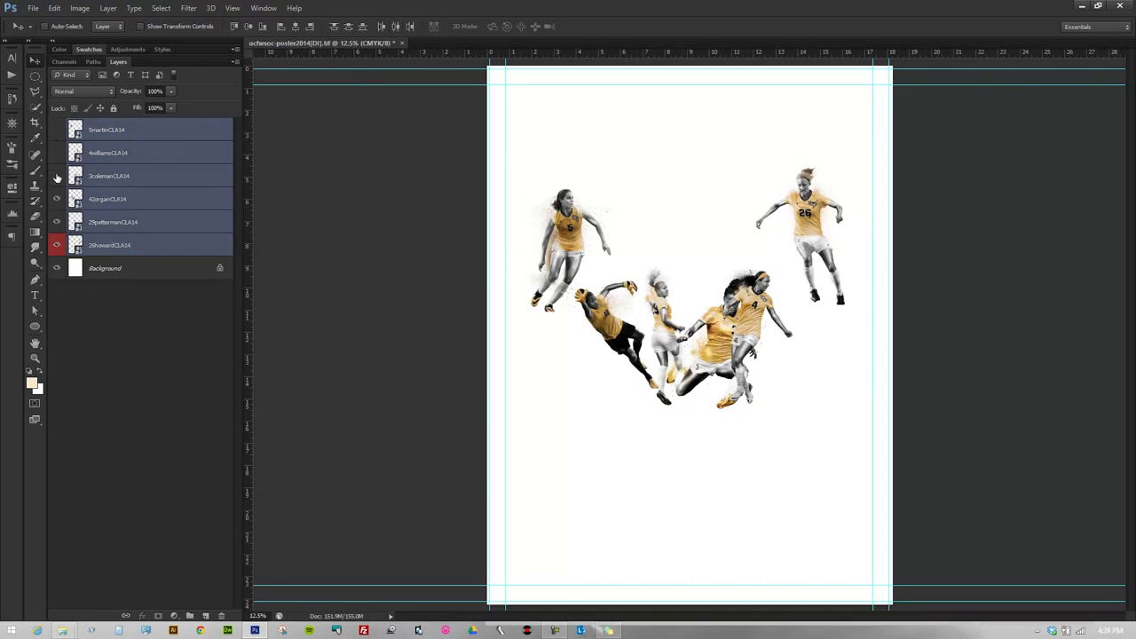
Hide the other player layers, leaving only the 42organCLA14 goalkeeper selected
click(57, 245)
click(57, 199)
click(57, 199)
click(57, 222)
click(160, 198)
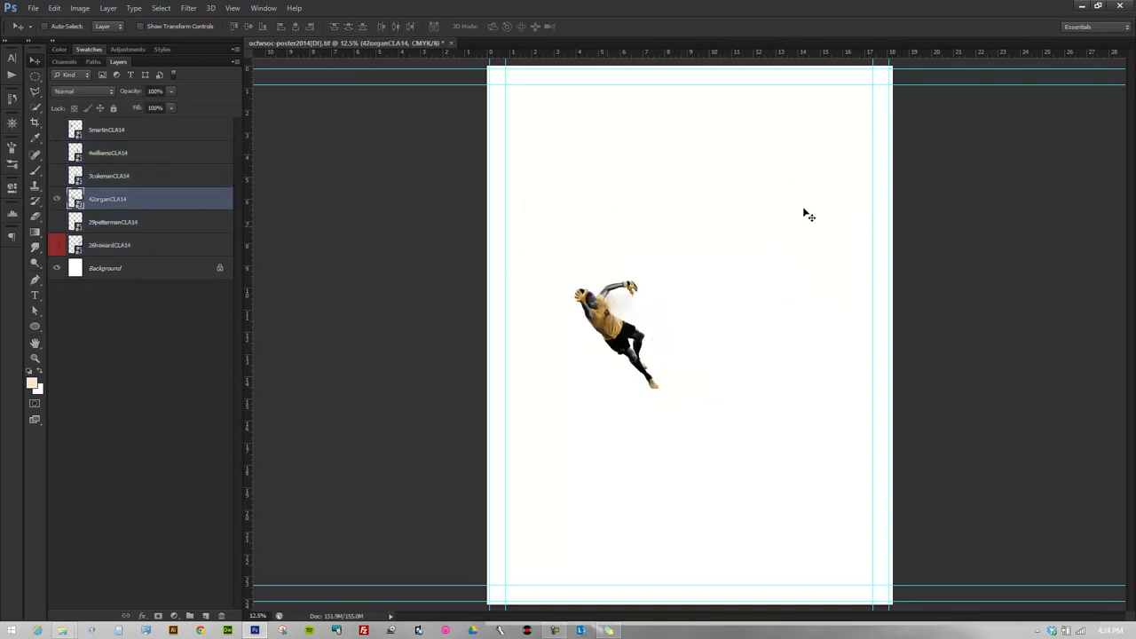
Enlarge the #42 goalkeeper to about 282% and place her in the lower half
key(ctrl+t)
drag(665, 279, 781, 123)
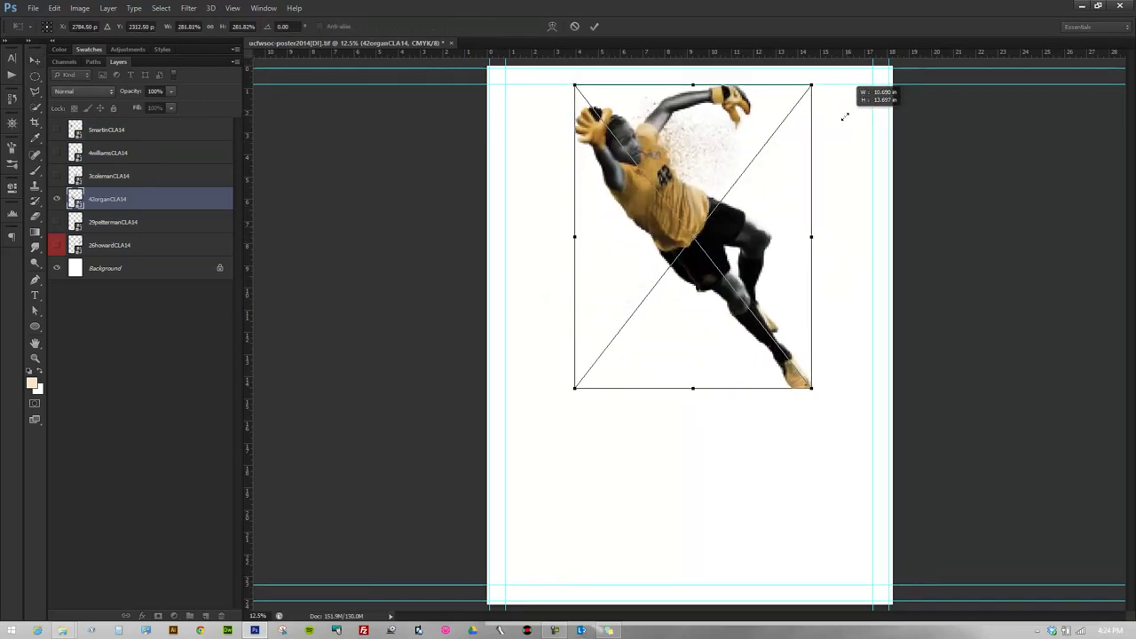
key(Return)
drag(723, 198, 740, 414)
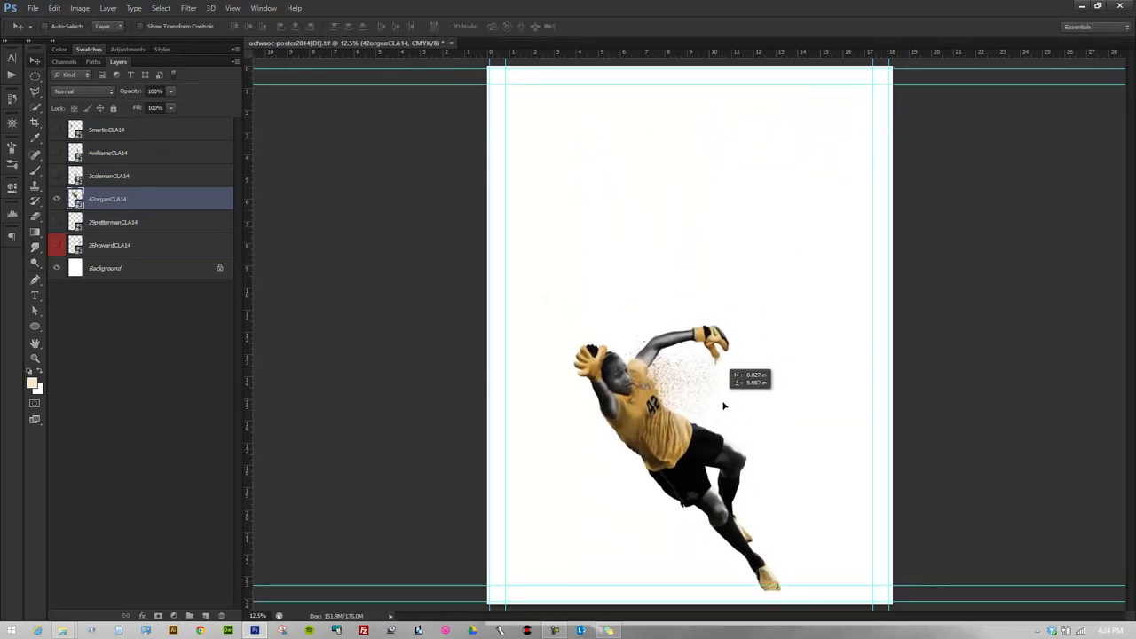
key(ctrl+t)
mouse_move(798, 330)
mouse_down()
mouse_move(819, 323)
mouse_move(762, 365)
mouse_up()
key(Return)
Show the player 29 layer and shift her right and down
click(57, 222)
click(150, 176)
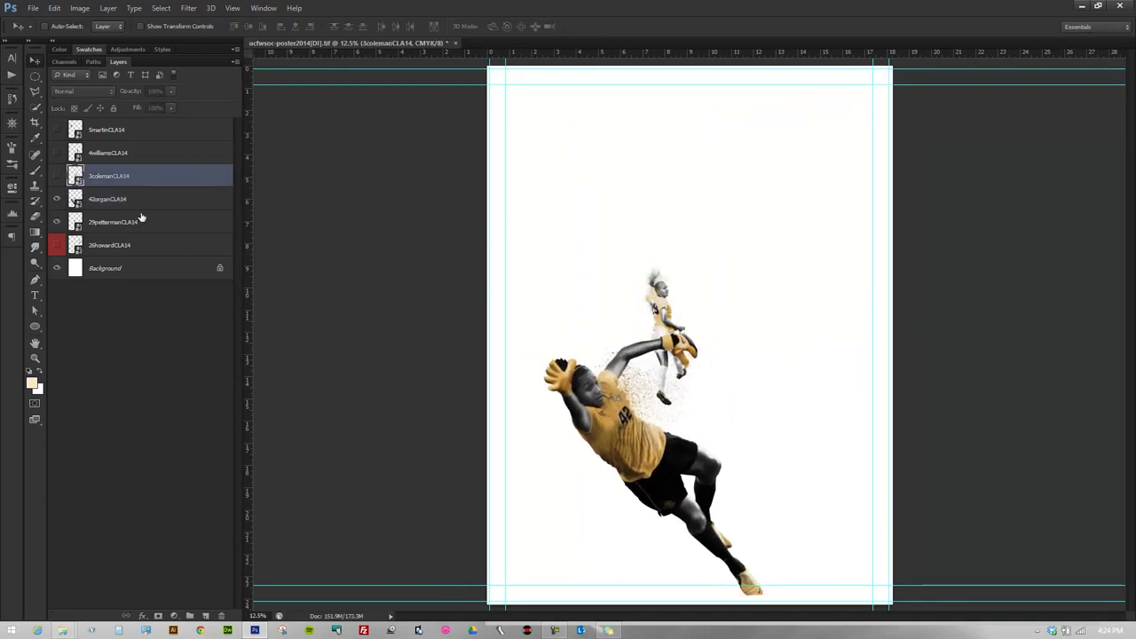
click(151, 222)
mouse_move(682, 317)
mouse_down()
mouse_move(675, 254)
mouse_move(691, 194)
mouse_up()
key(ctrl+t)
drag(680, 236, 739, 320)
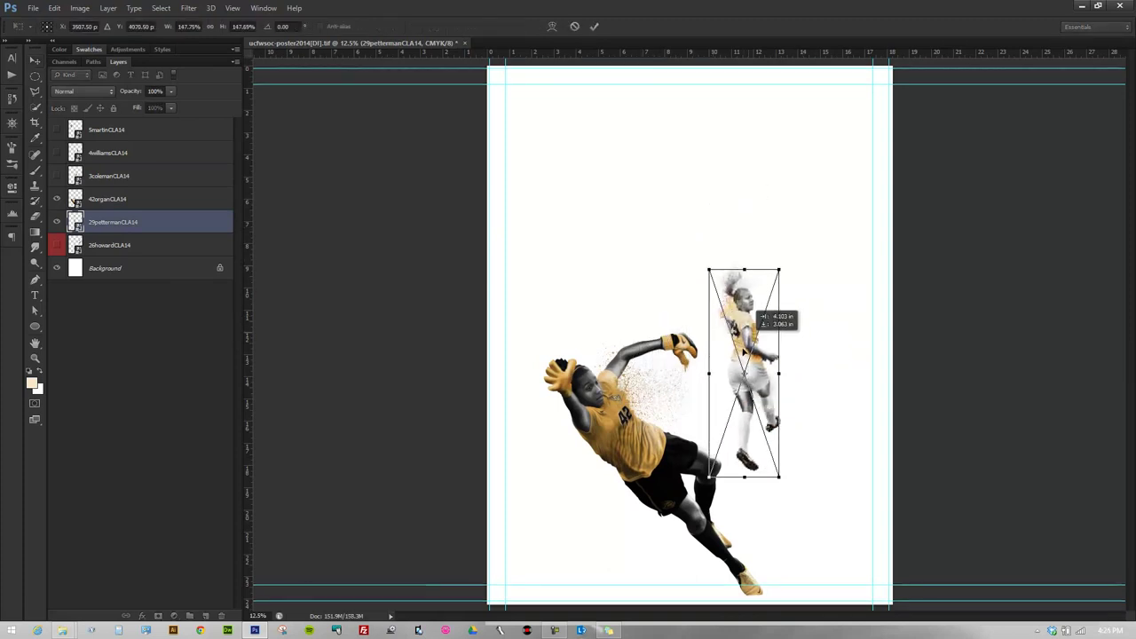
key(Return)
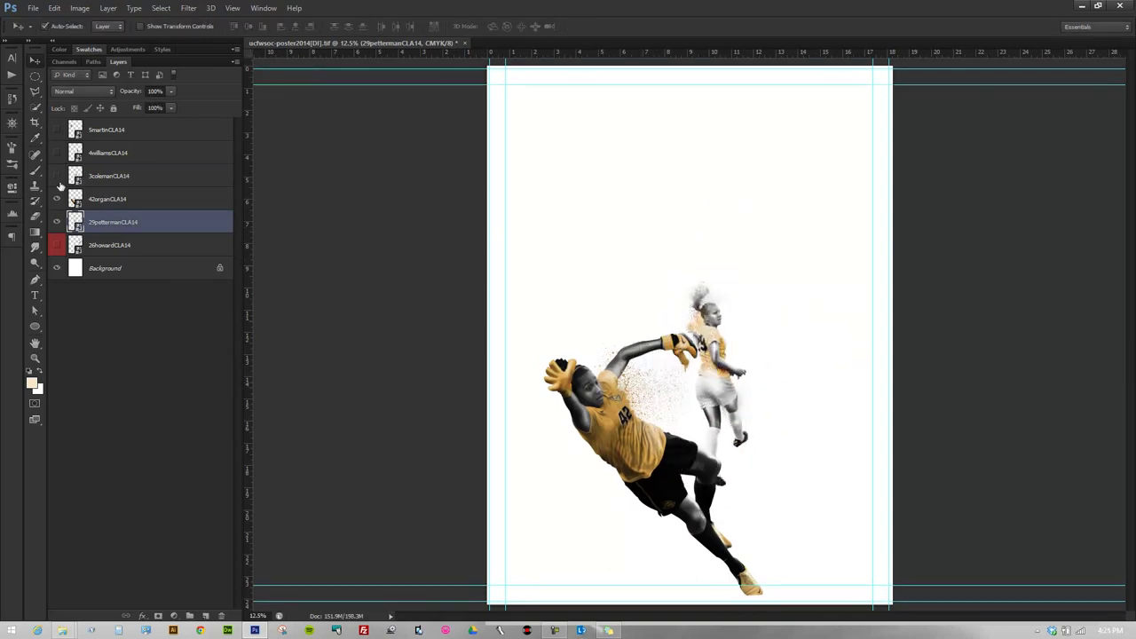
Hide player 29 and show the 3colemanCLA14 and #42 goalkeeper layers
click(56, 176)
click(177, 176)
click(57, 199)
click(133, 199)
click(57, 222)
click(57, 199)
click(172, 222)
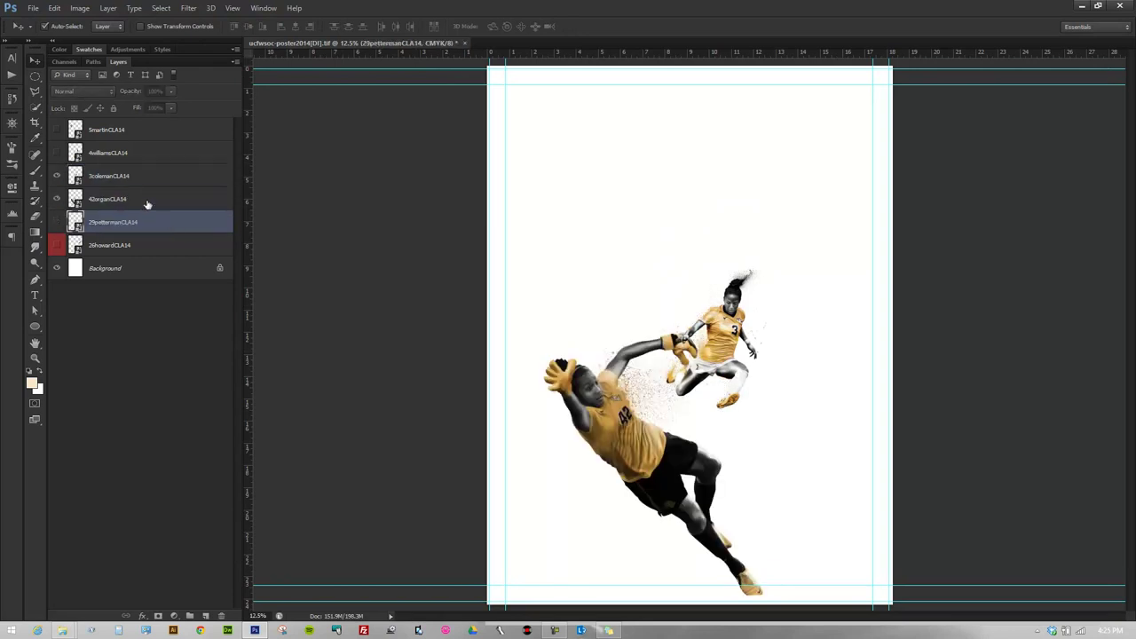
click(638, 242)
Enlarge the #3 player to about 215% and position her leaping above the keeper
key(ctrl+t)
drag(776, 258, 850, 211)
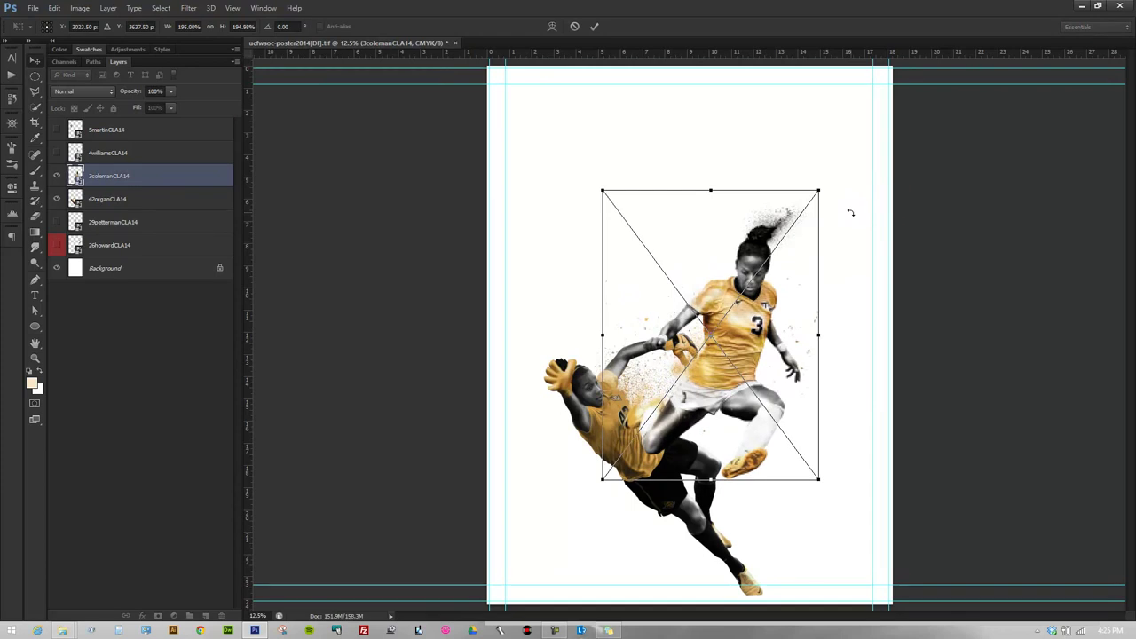
key(Return)
scroll(658, 302, up, 5)
scroll(658, 302, down, 3)
scroll(666, 301, down, 2)
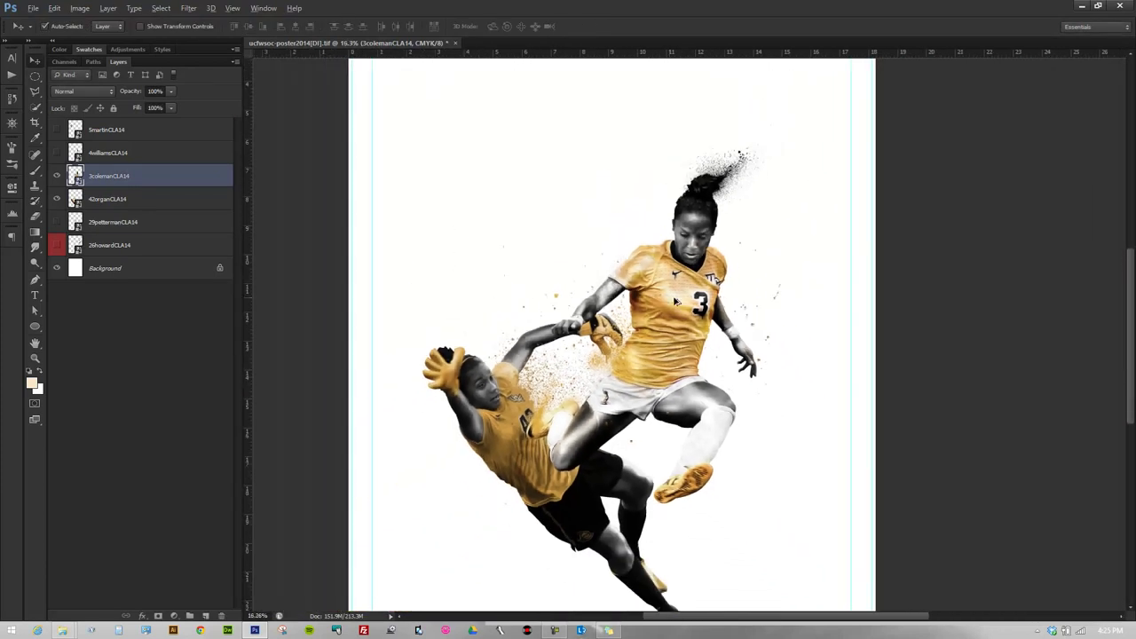
drag(561, 290, 584, 288)
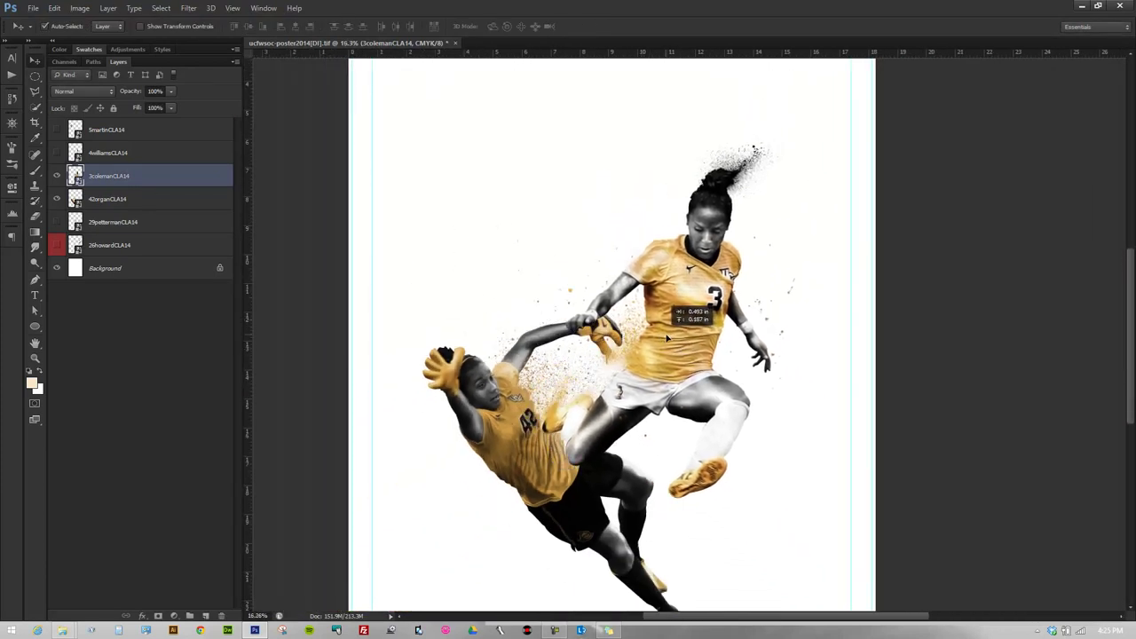
key(ctrl+t)
drag(811, 168, 845, 88)
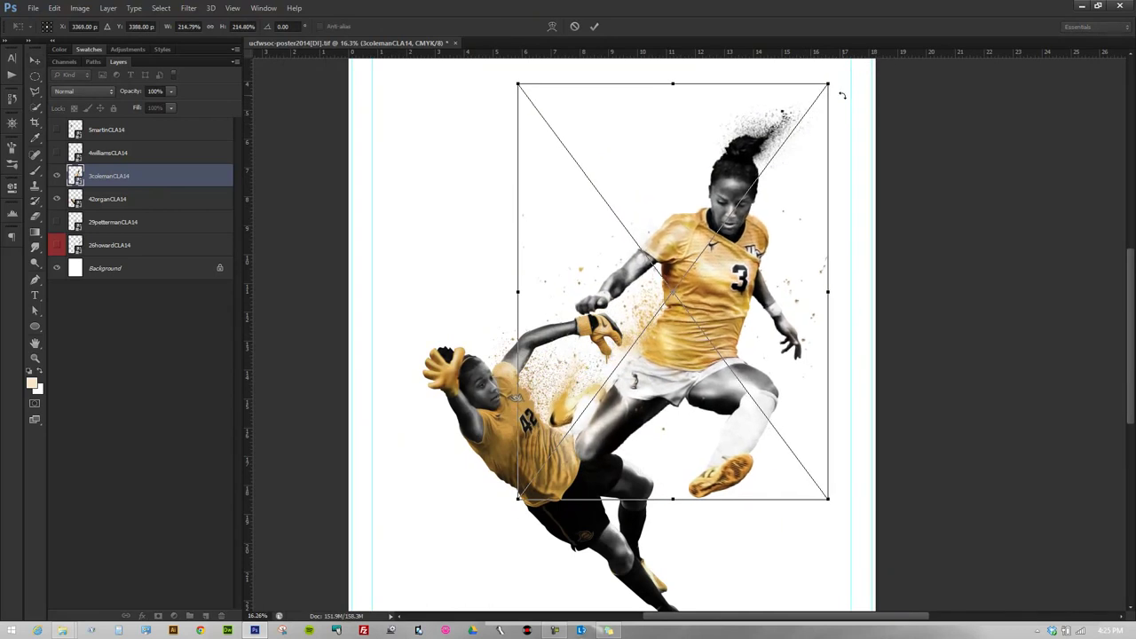
key(Return)
mouse_move(687, 376)
mouse_down()
mouse_move(679, 394)
mouse_move(654, 375)
mouse_up()
Rotate the 42organCLA14 goalkeeper slightly with Free Transform
click(151, 199)
key(ctrl+t)
drag(657, 178, 666, 166)
key(Return)
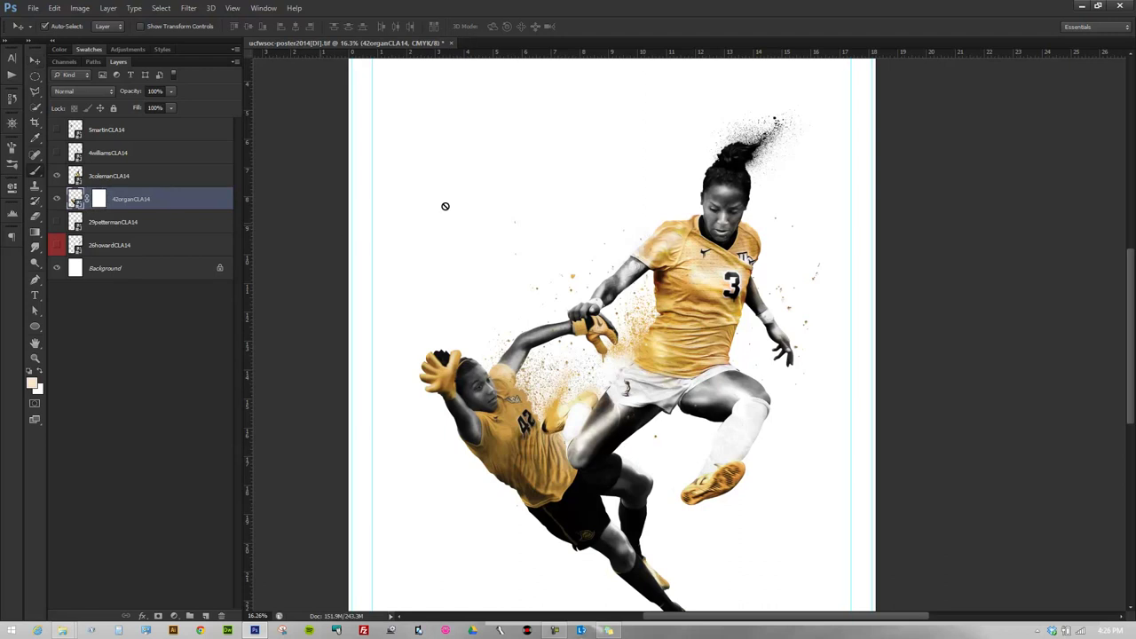
Add empty Layer 1 above the goalkeeper and set up a larger white brush
key(b)
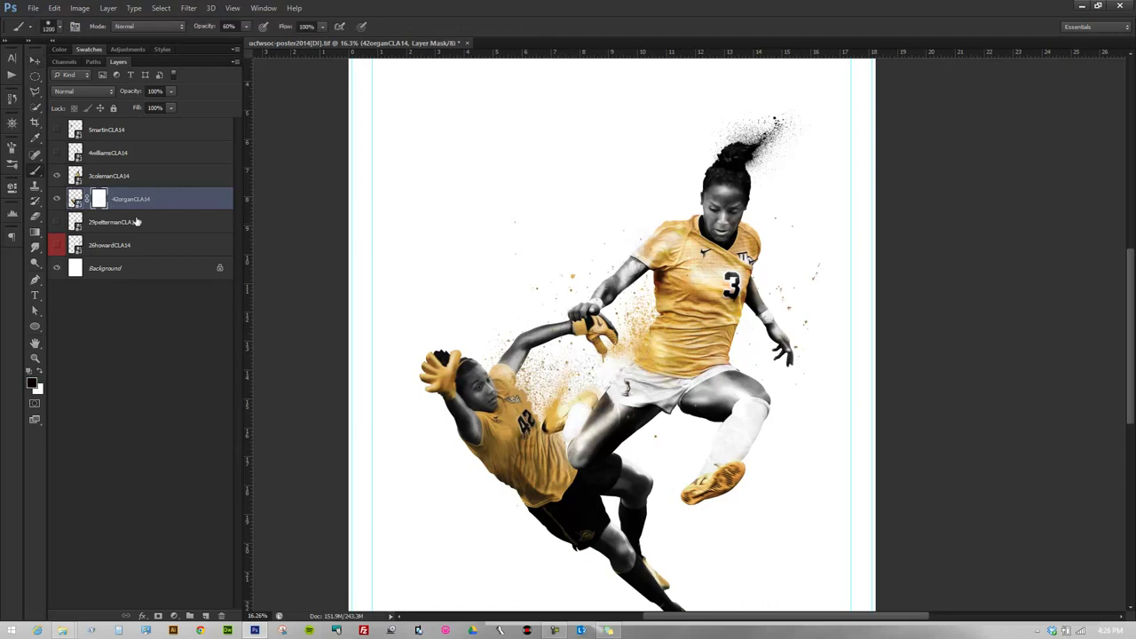
click(205, 615)
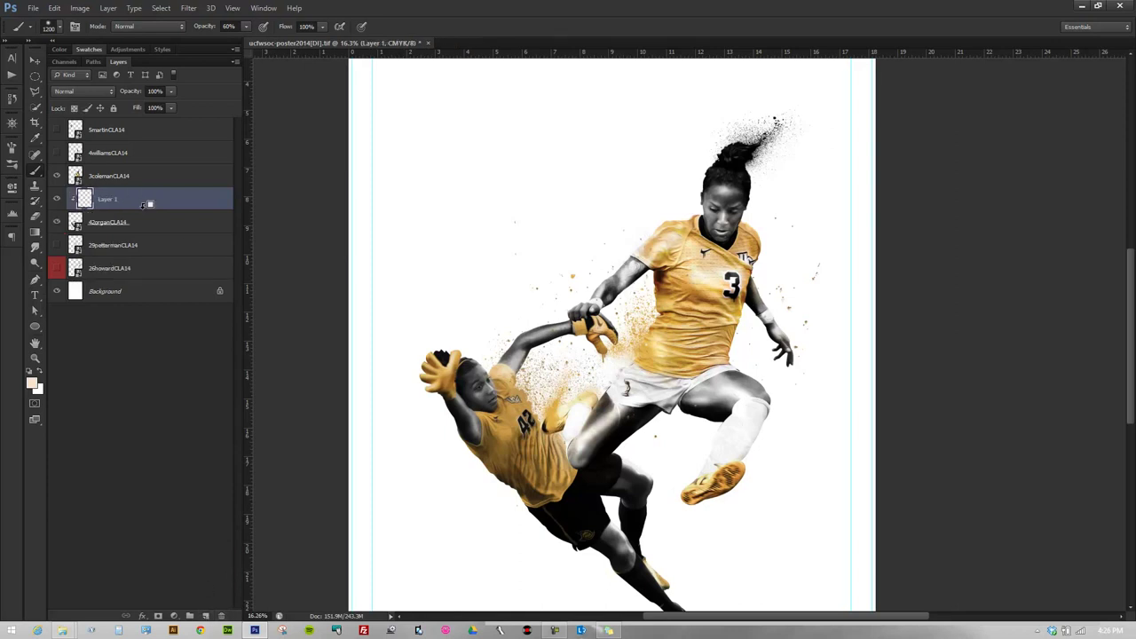
key(bracketright)
key(bracketright)
key(bracketright)
key(x)
scroll(594, 307, down, 5)
scroll(622, 302, down, 1)
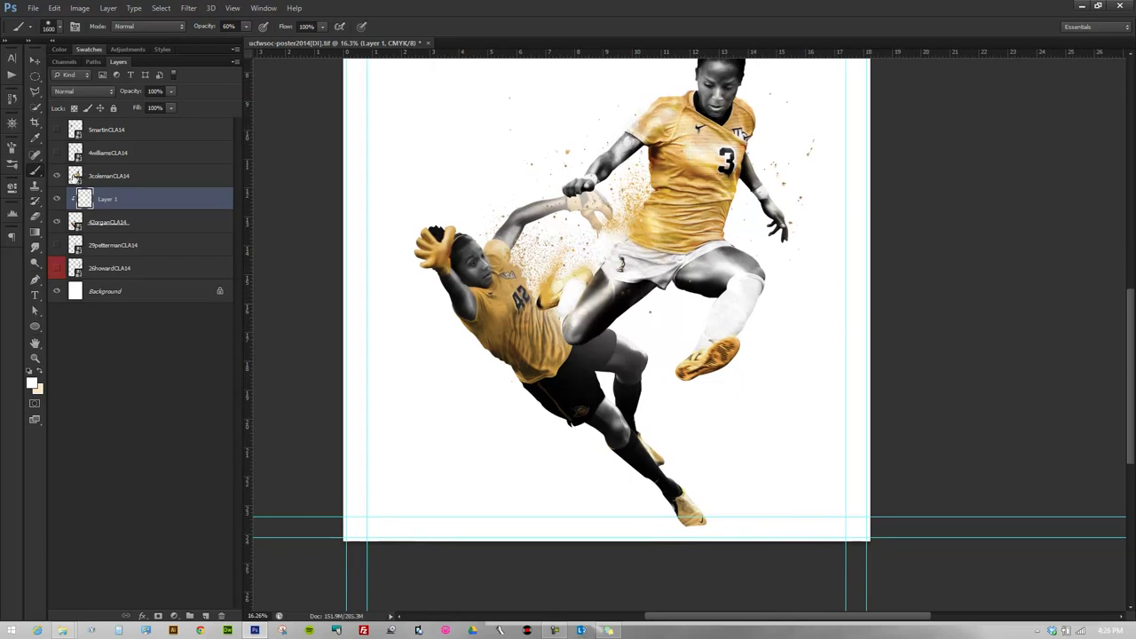
Load and clear the #3 player's selection, then fade her layer to see beneath
click(75, 176)
ctrl+click(74, 175)
scroll(571, 317, up, 3)
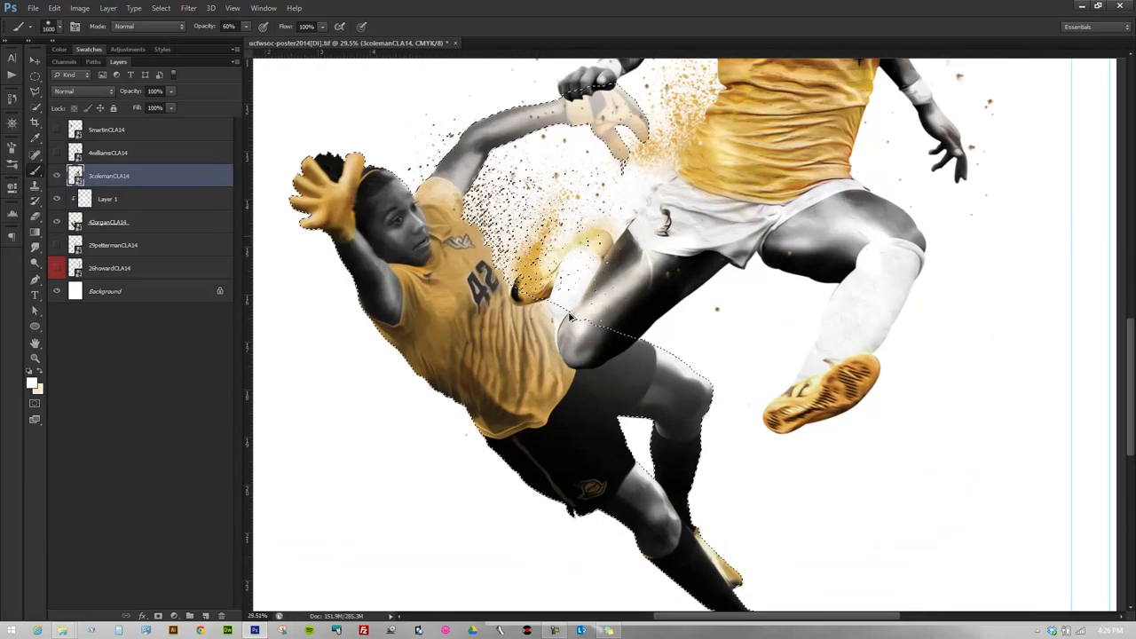
scroll(571, 317, up, 3)
key(l)
key(ctrl+d)
scroll(655, 341, left, 2)
key(3)
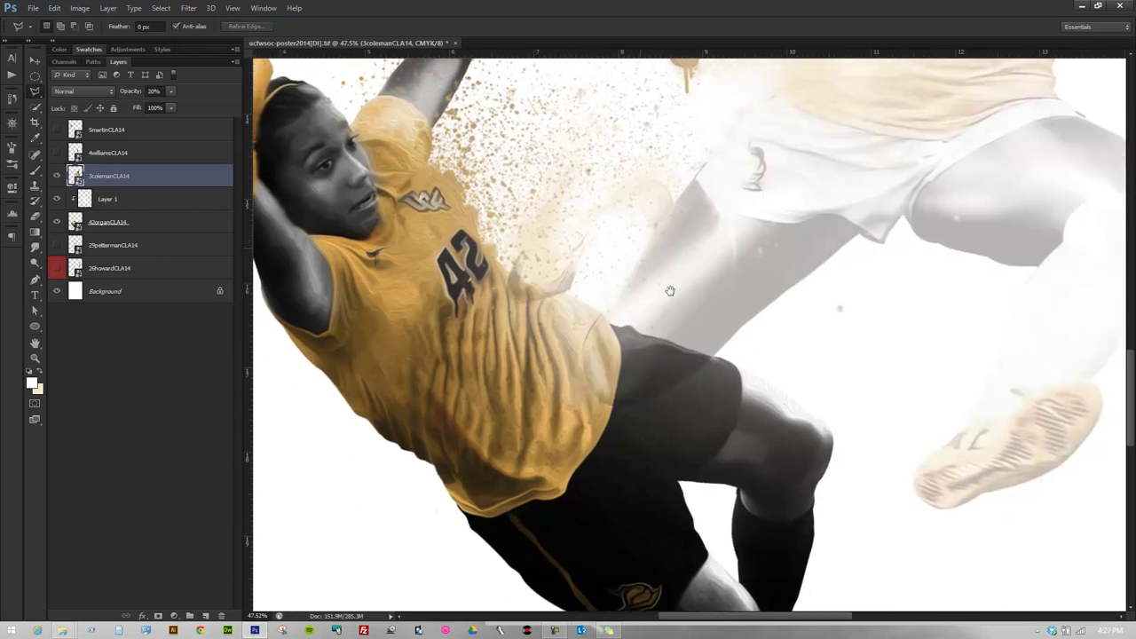
scroll(655, 340, up, 2)
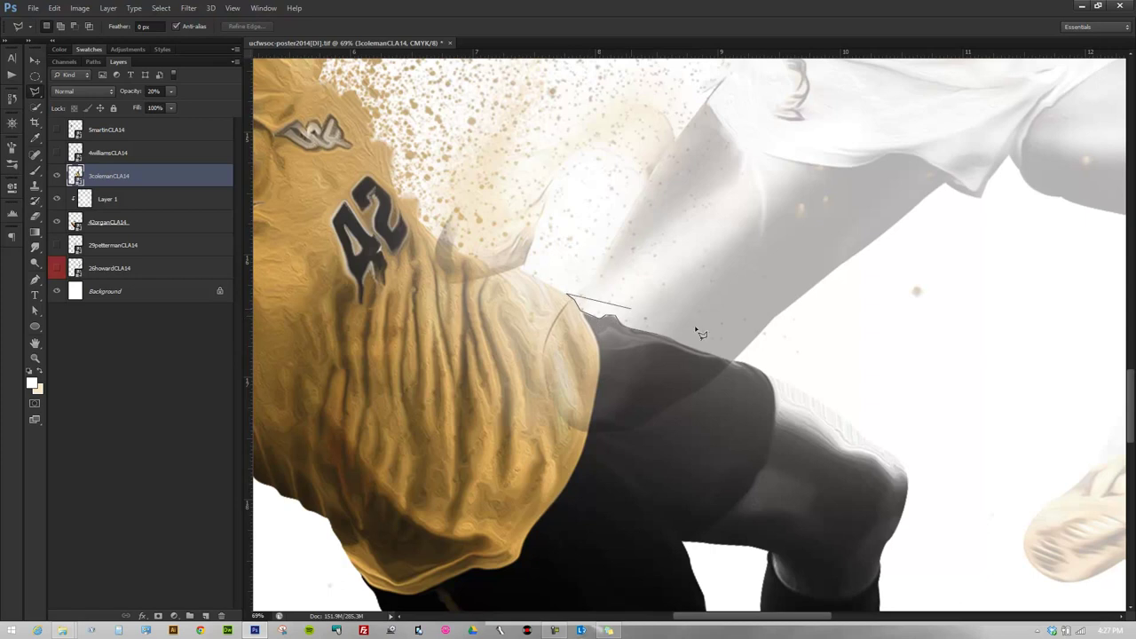
Restore #3 to full opacity, mask her overlap on the #42 jersey, and add a new layer
key(b)
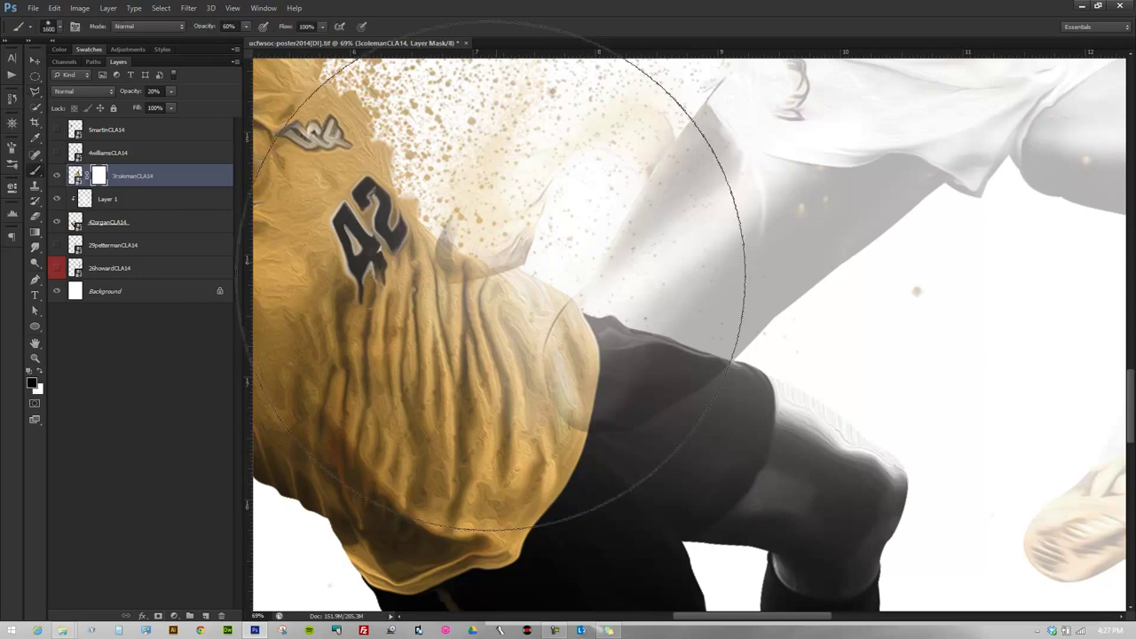
key(v)
key(0)
key(b)
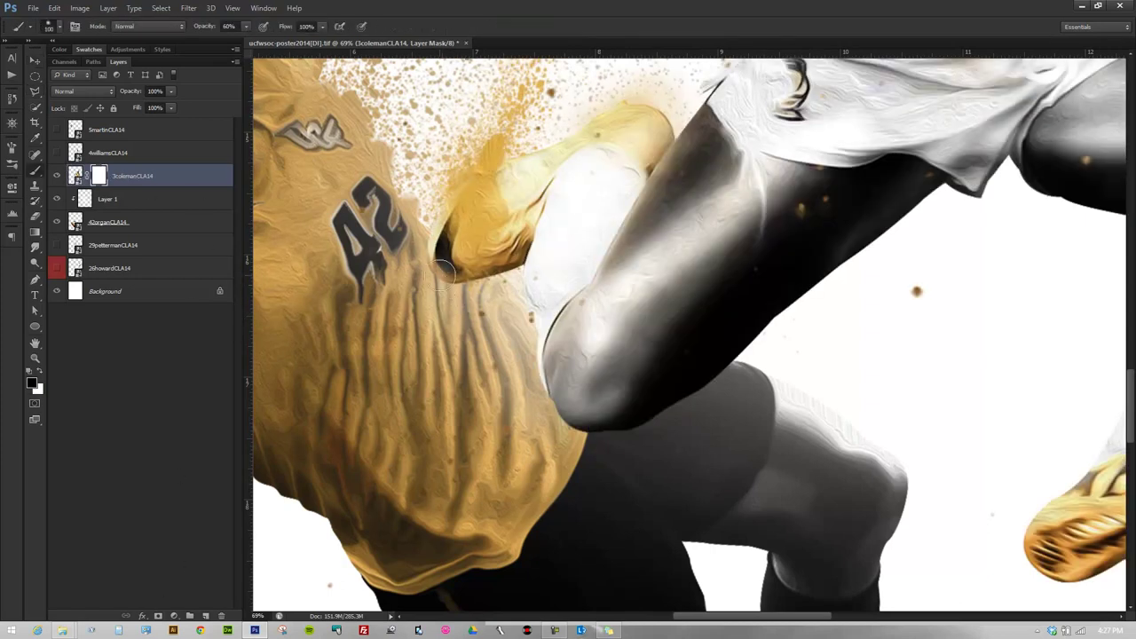
drag(422, 245, 452, 270)
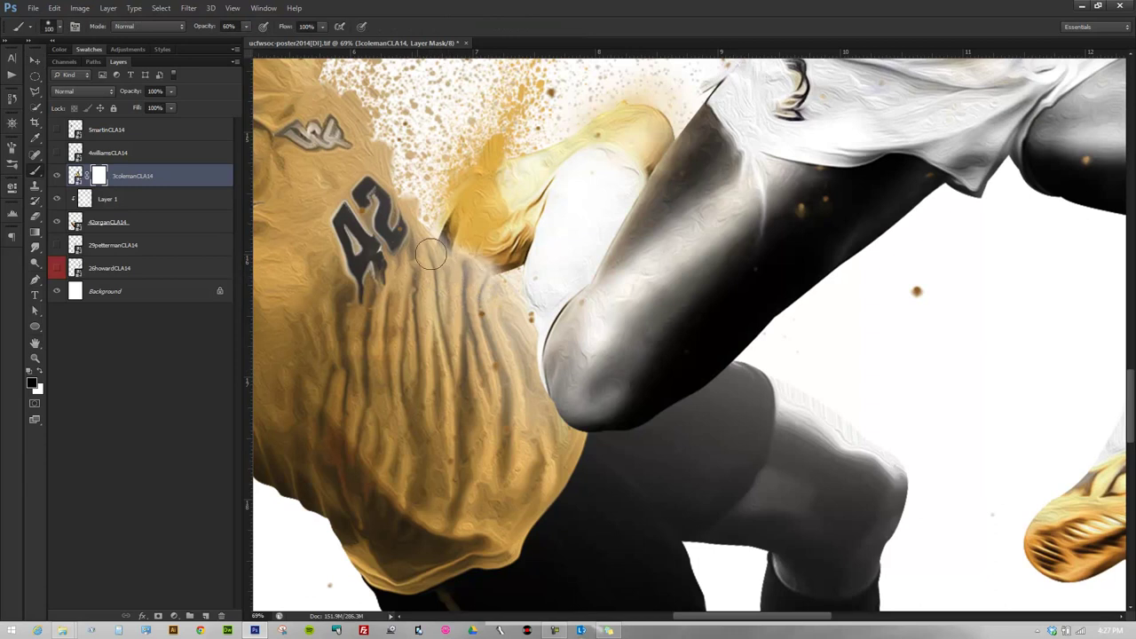
scroll(508, 308, down, 5)
scroll(501, 378, up, 6)
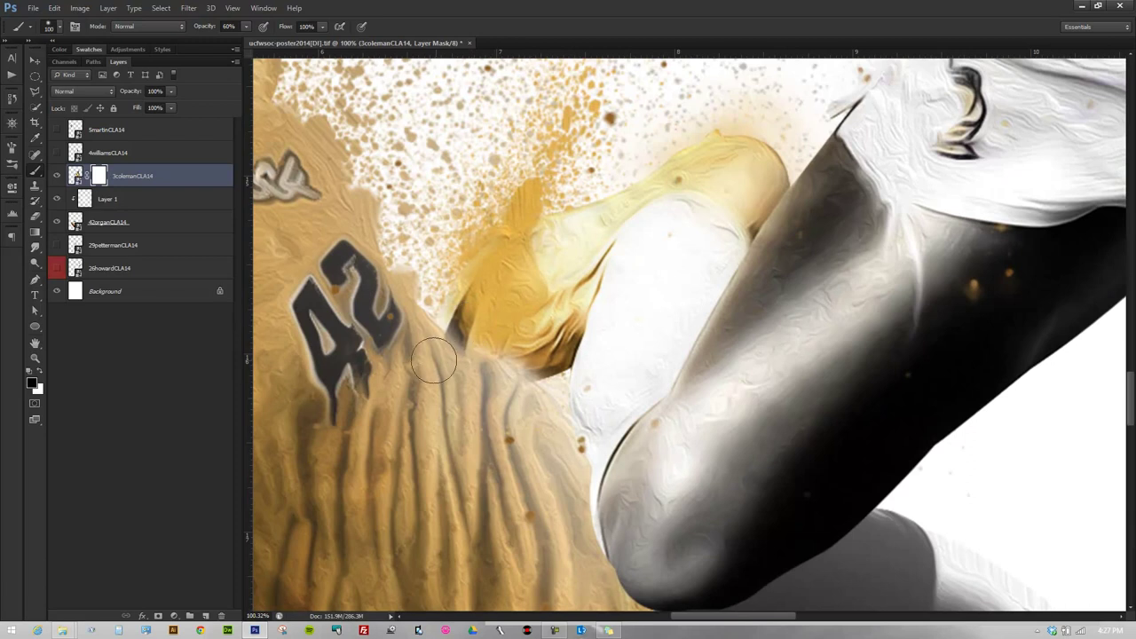
scroll(562, 475, down, 5)
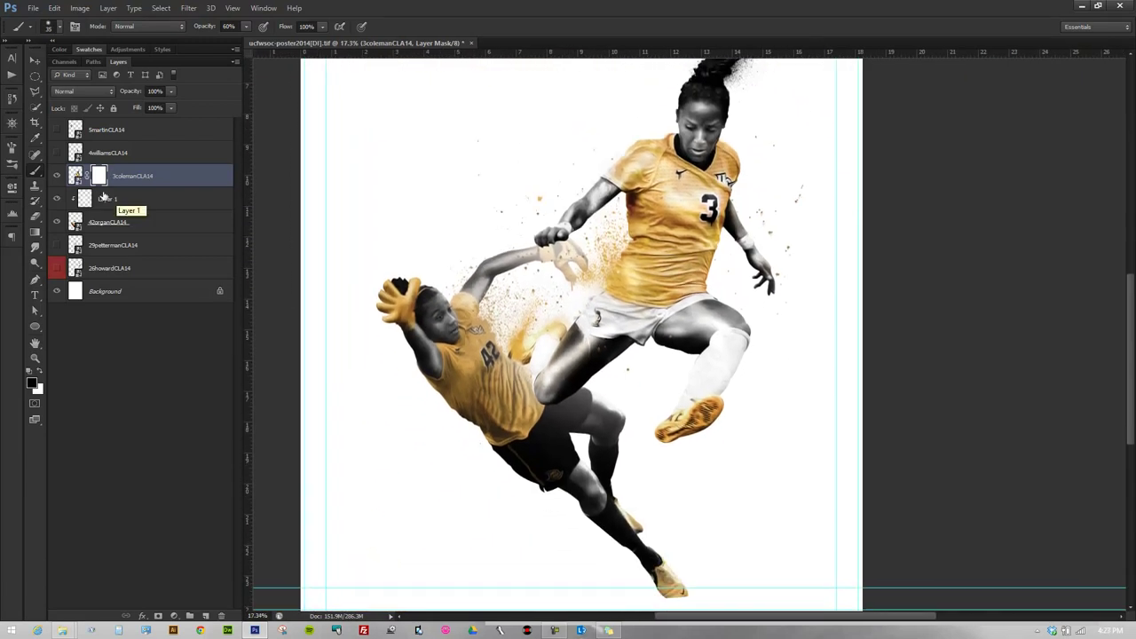
click(205, 615)
Show player 4, then enlarge, tilt and move her onto the player group
key(ctrl+minus)
key(v)
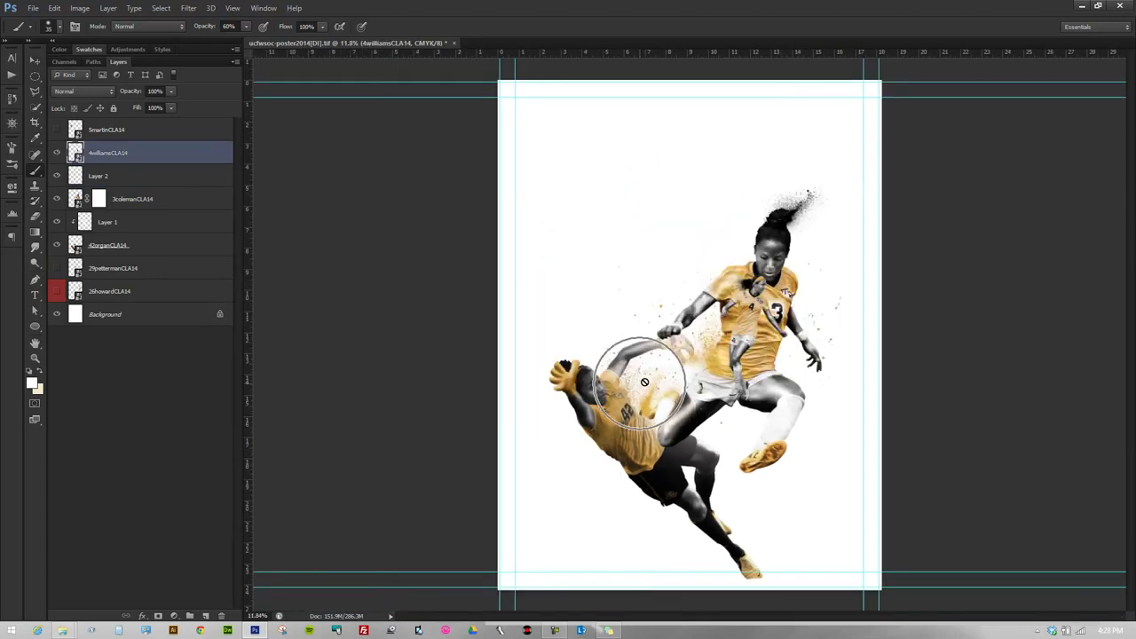
click(191, 202)
click(135, 151)
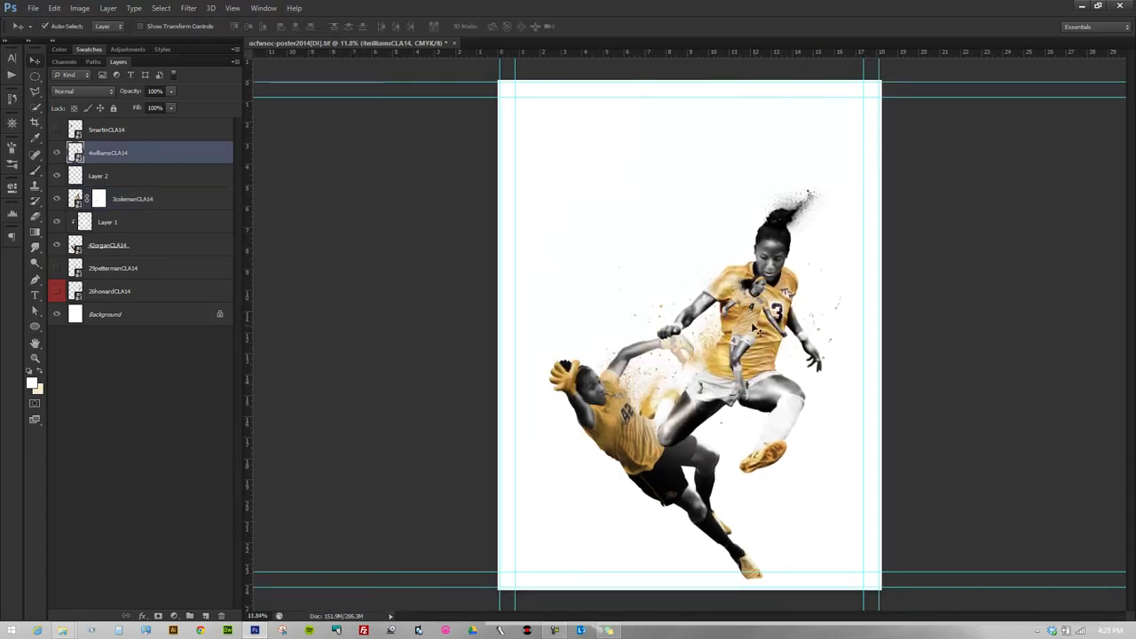
drag(779, 316, 727, 367)
key(ctrl+t)
drag(692, 286, 760, 155)
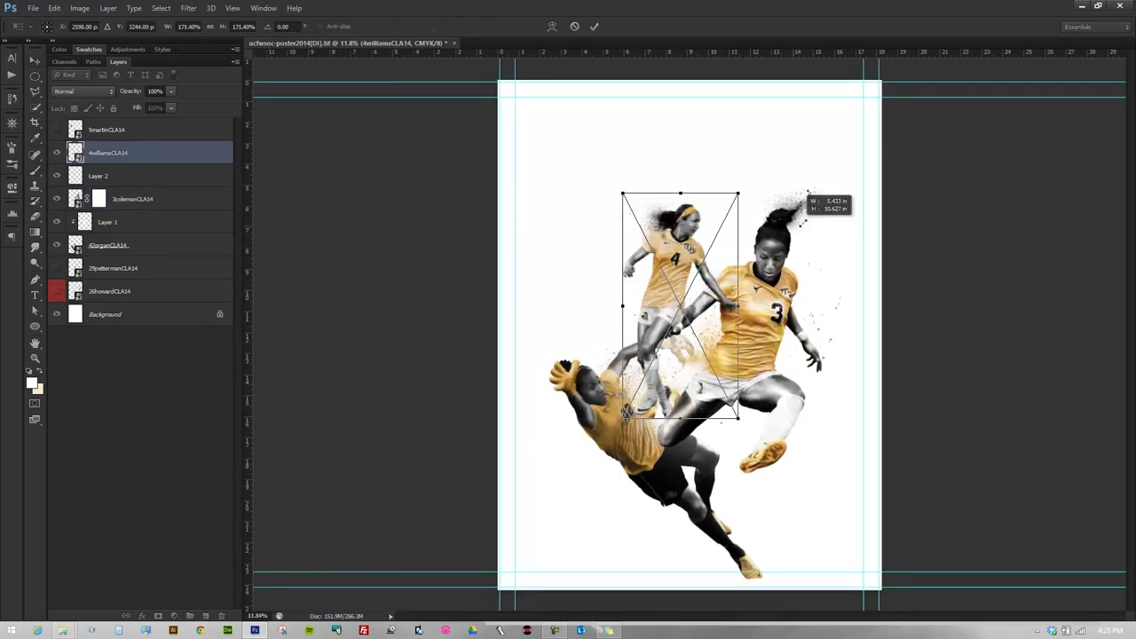
drag(686, 282, 714, 310)
drag(799, 209, 803, 182)
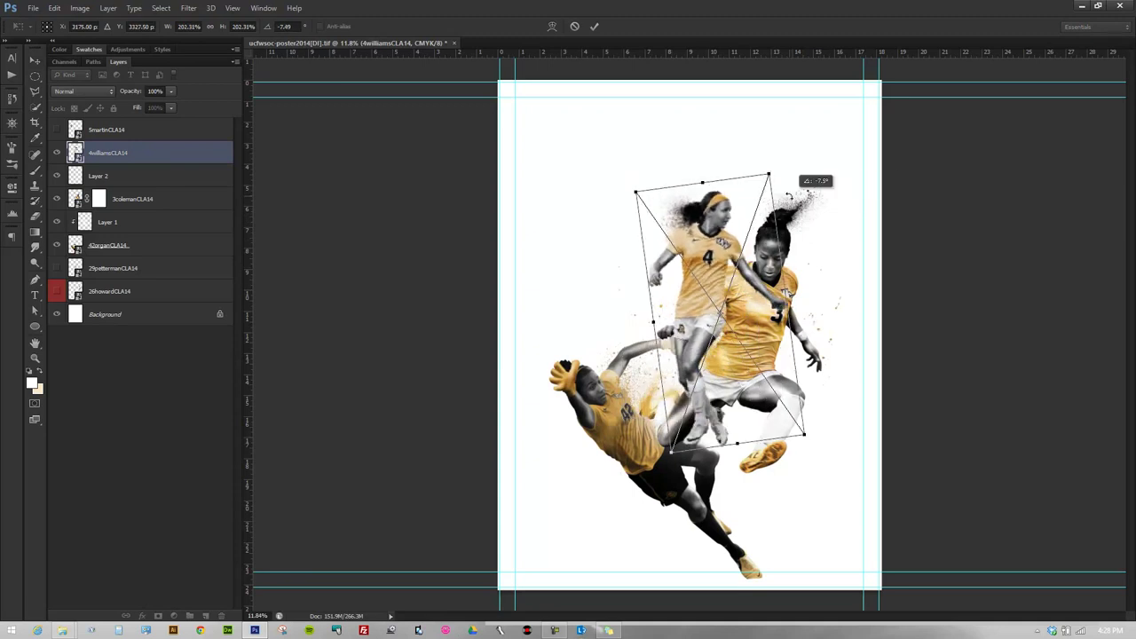
scroll(754, 177, up, 3)
drag(757, 130, 761, 121)
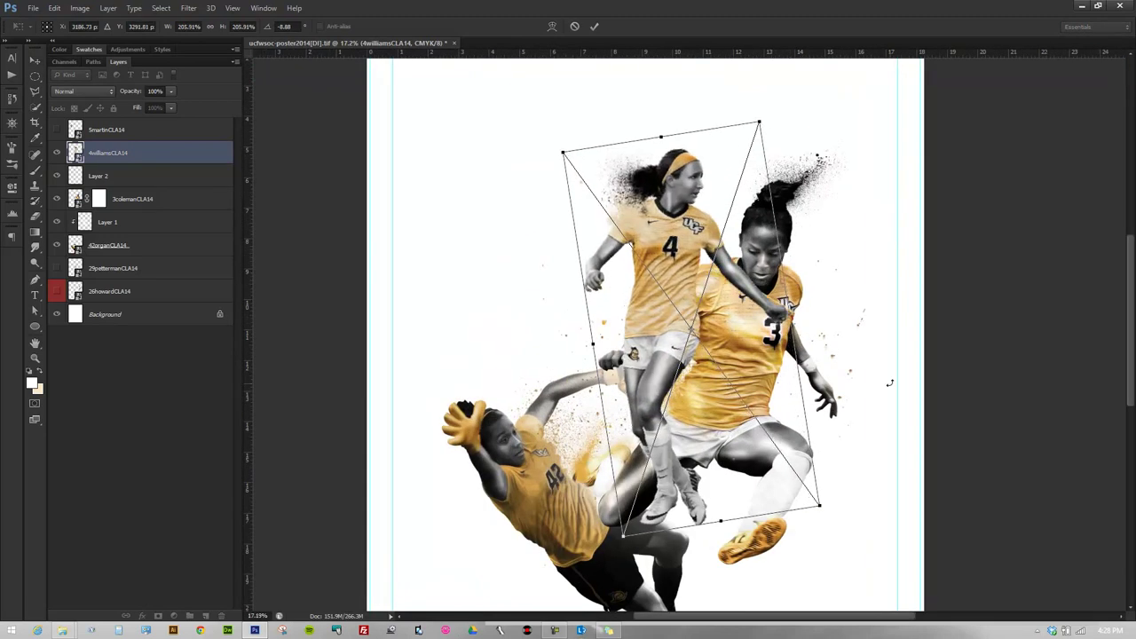
click(594, 28)
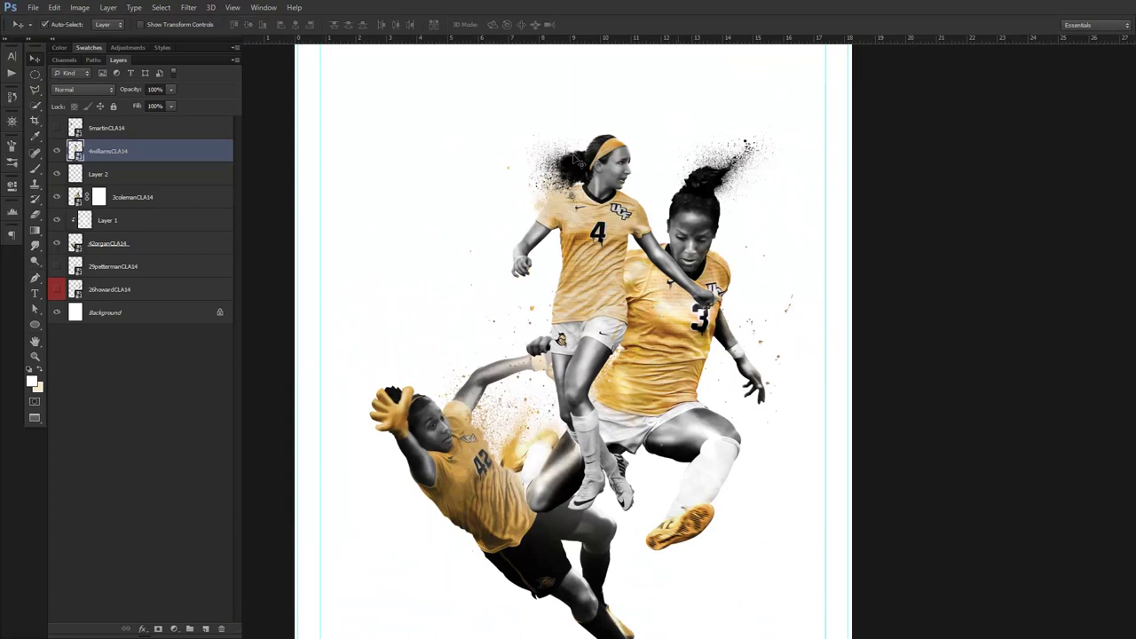
Show the number 5 player, scale her to about 200% and rotate her −6.31°
click(57, 128)
scroll(479, 237, down, 1)
click(461, 234)
mouse_move(428, 222)
mouse_down()
mouse_move(497, 266)
mouse_move(590, 399)
mouse_move(550, 232)
mouse_move(697, 394)
mouse_move(479, 267)
mouse_move(474, 280)
mouse_up()
key(ctrl+t)
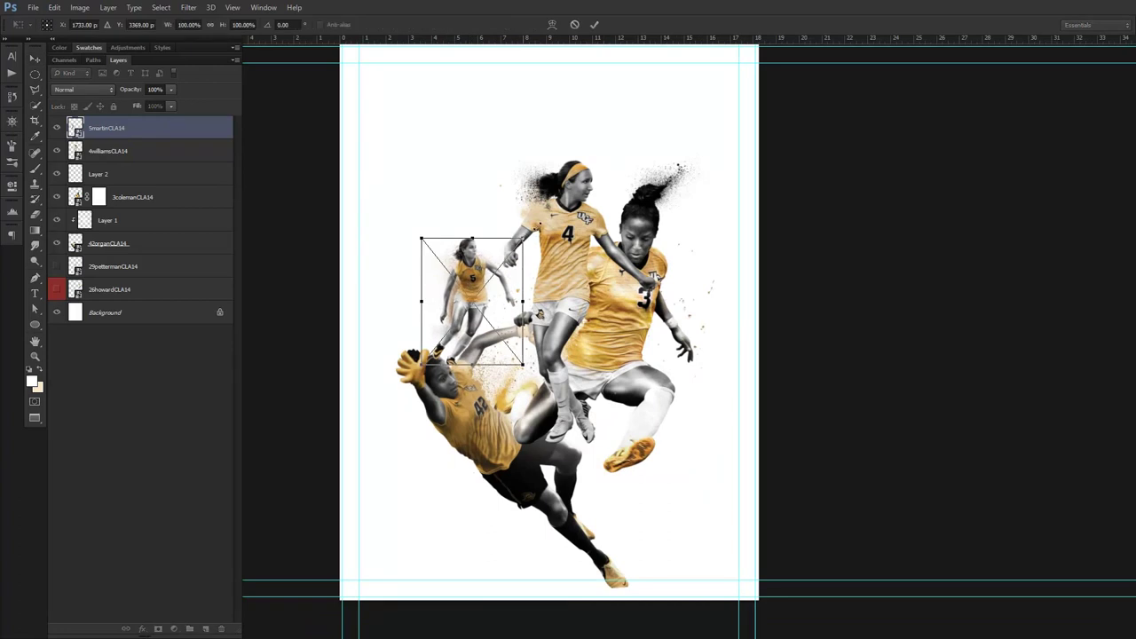
drag(493, 227, 614, 162)
drag(530, 234, 497, 307)
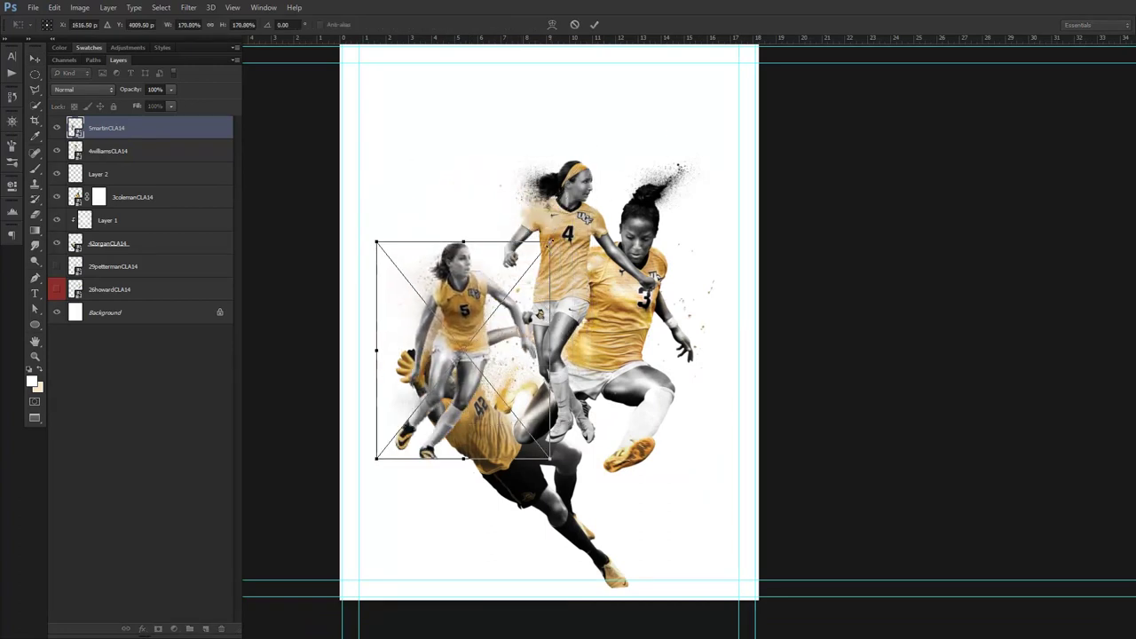
mouse_move(568, 204)
mouse_down()
mouse_move(550, 278)
mouse_move(581, 266)
mouse_up()
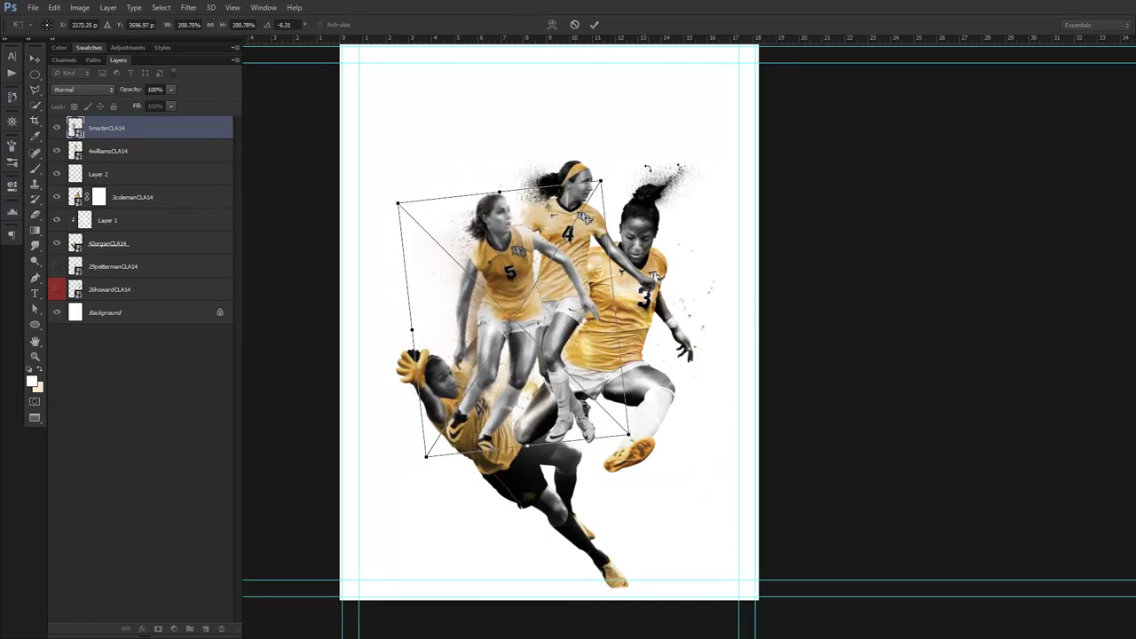
key(Return)
Stack players 5 and 4 beneath the goalkeeper layer and shift them up-left
shift+click(112, 153)
drag(111, 153, 182, 256)
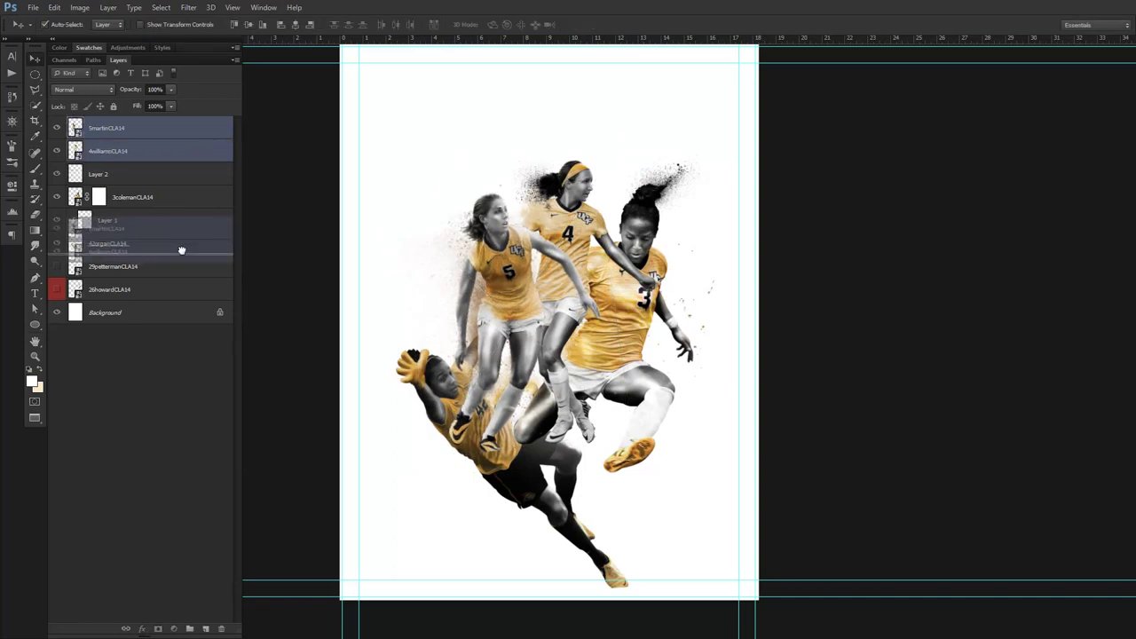
drag(563, 213, 536, 161)
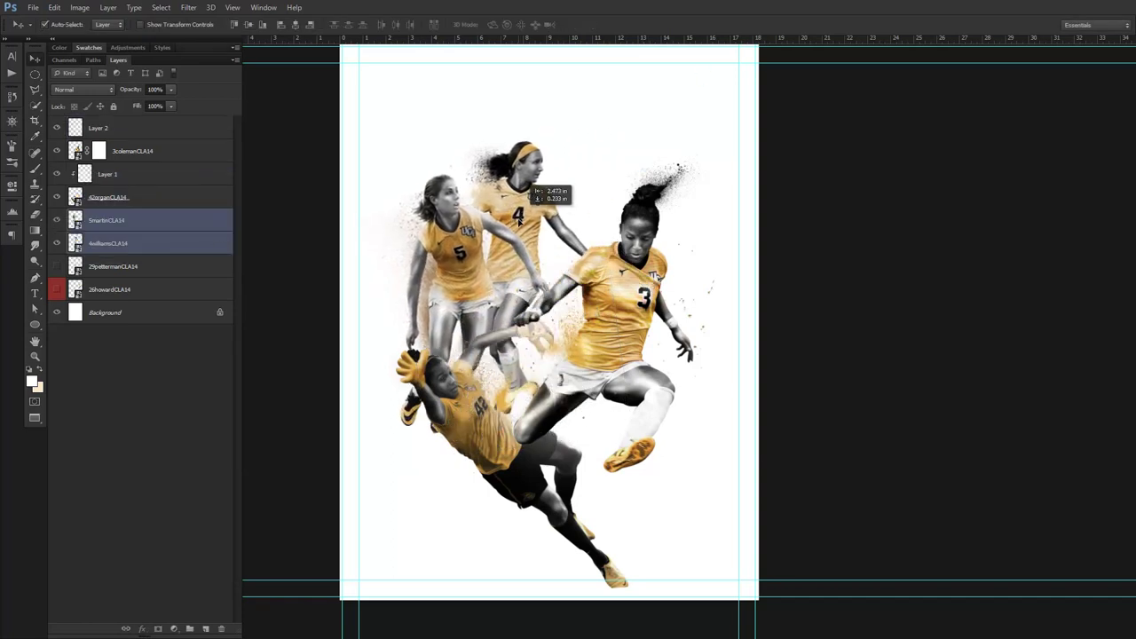
Show the number 29 player near the top, enlarged to about 217%
click(103, 266)
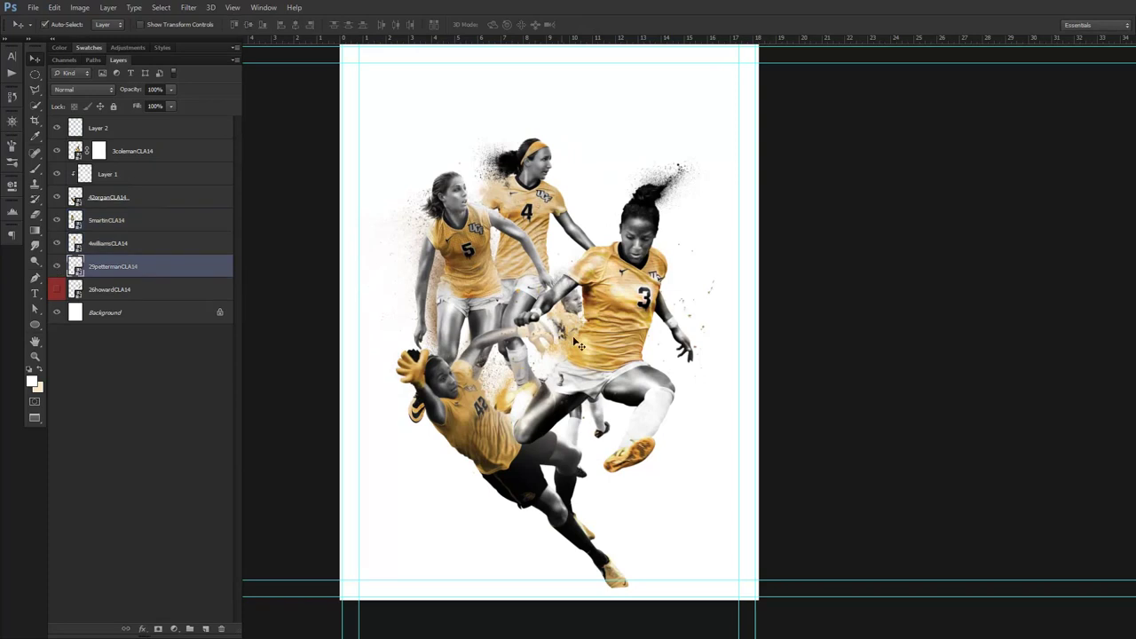
click(107, 266)
drag(565, 320, 577, 160)
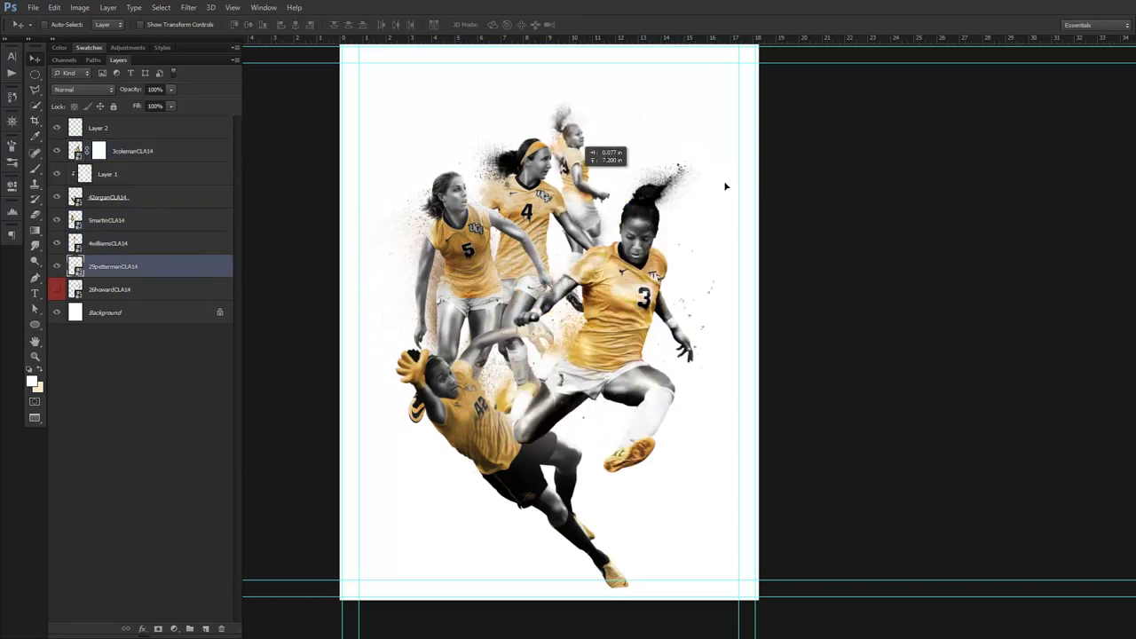
key(ctrl+t)
mouse_move(614, 96)
mouse_down()
mouse_move(660, 78)
mouse_move(610, 150)
mouse_up()
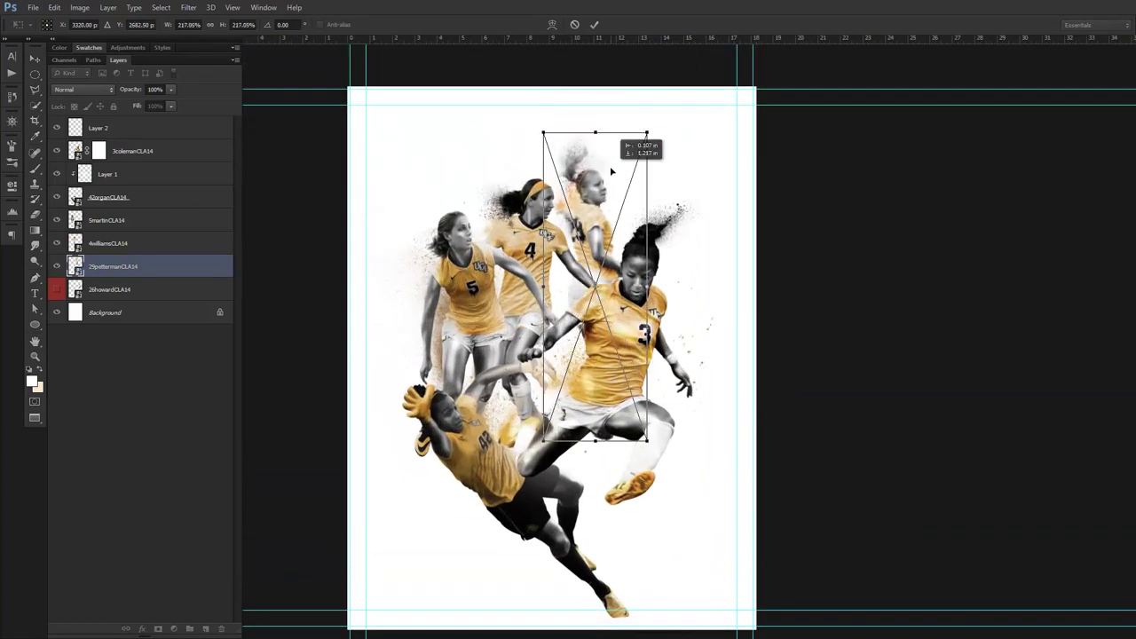
key(Return)
scroll(620, 306, up, 1)
scroll(619, 306, up, 2)
mouse_move(511, 284)
mouse_down()
mouse_move(637, 190)
mouse_move(635, 154)
mouse_up()
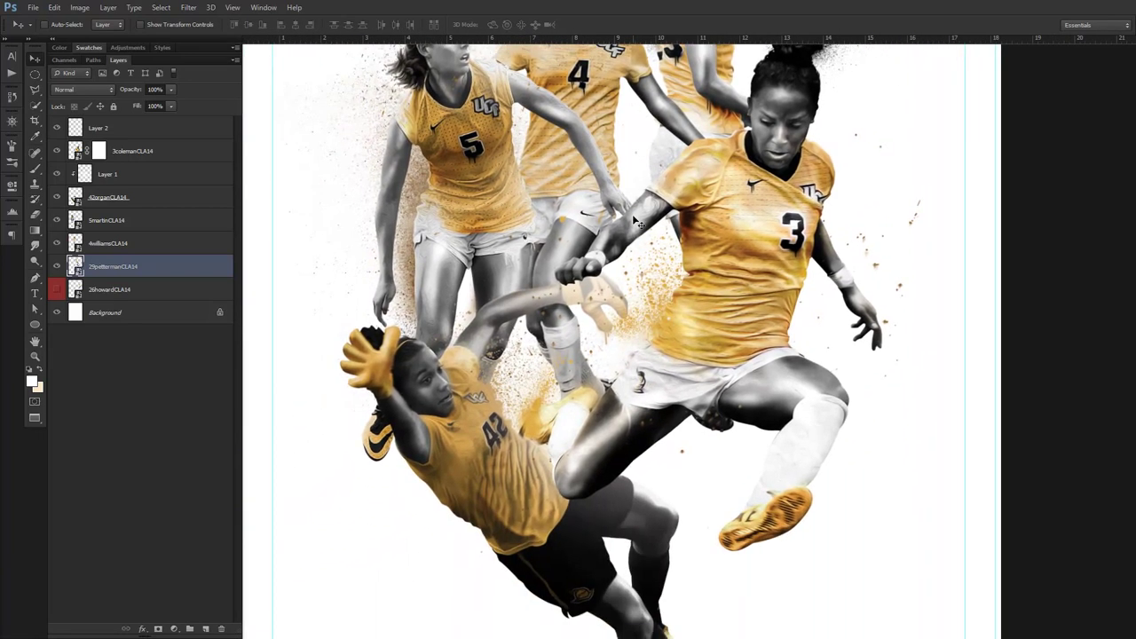
scroll(499, 196, down, 2)
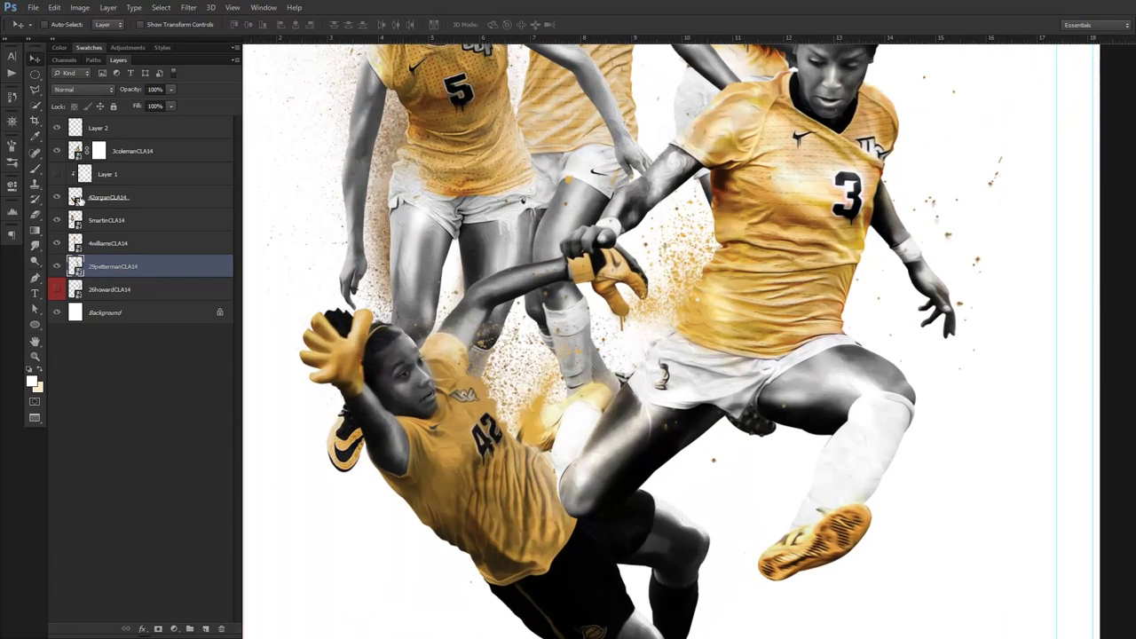
In the goalkeeper's smart object, set oil-paint Layer 8 to Darken blend mode
double_click(76, 197)
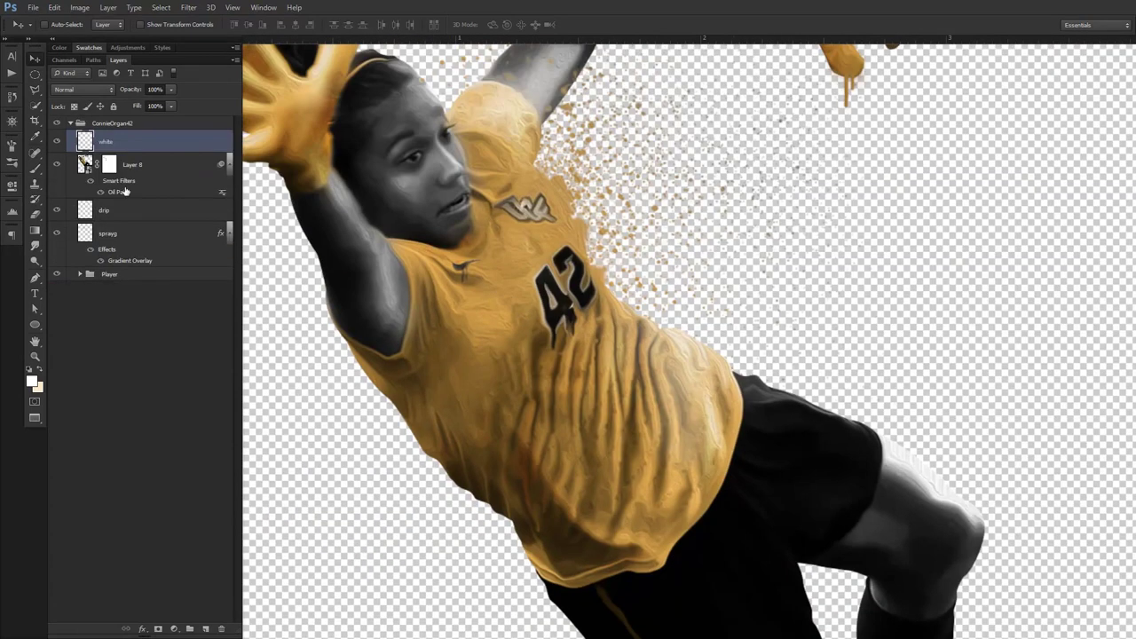
click(58, 163)
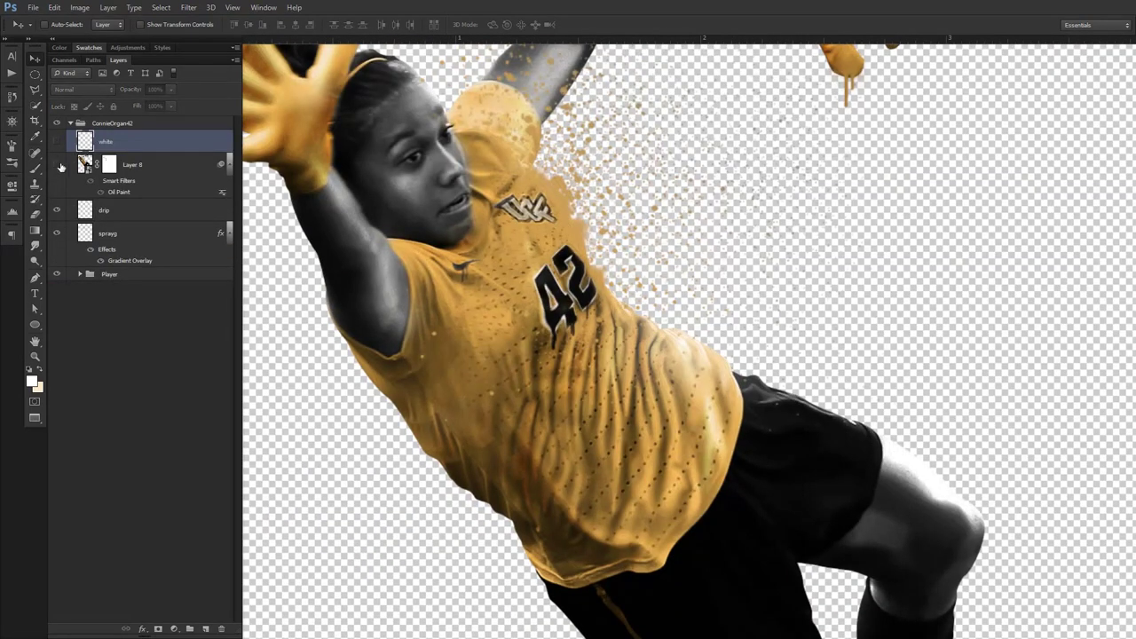
click(133, 165)
click(58, 164)
click(83, 89)
click(91, 133)
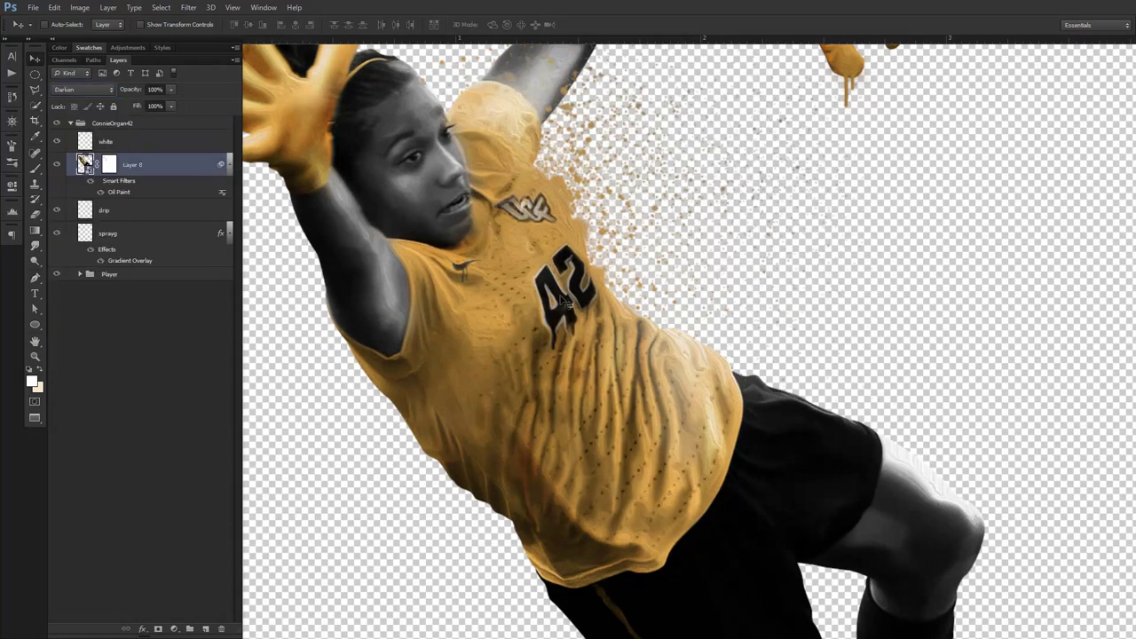
key(b)
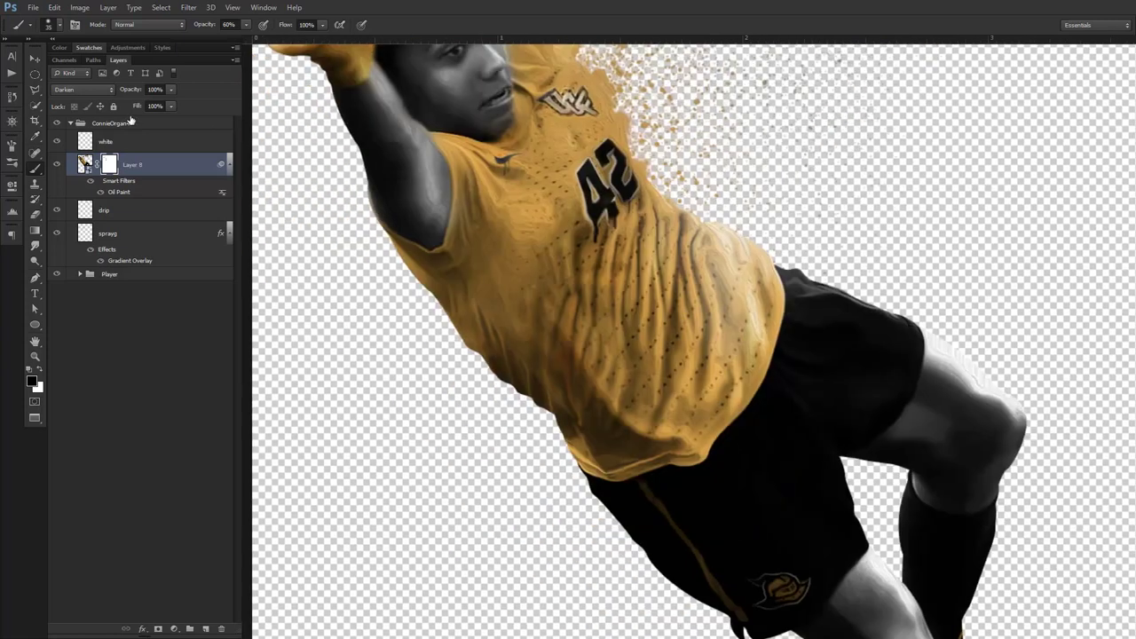
click(83, 89)
click(89, 94)
click(83, 88)
click(80, 116)
scroll(721, 276, up, 4)
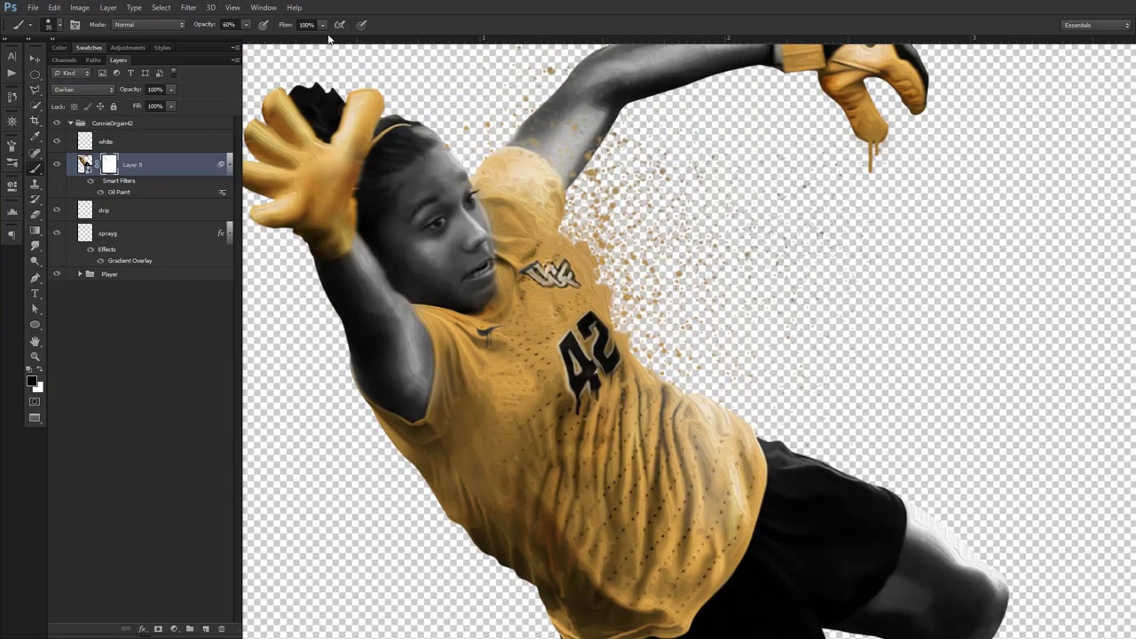
Return to the poster document and bring players 5, 4 and 29 into view
key(ctrl+minus)
key(ctrl+minus)
key(ctrl+minus)
key(f)
key(f)
click(405, 44)
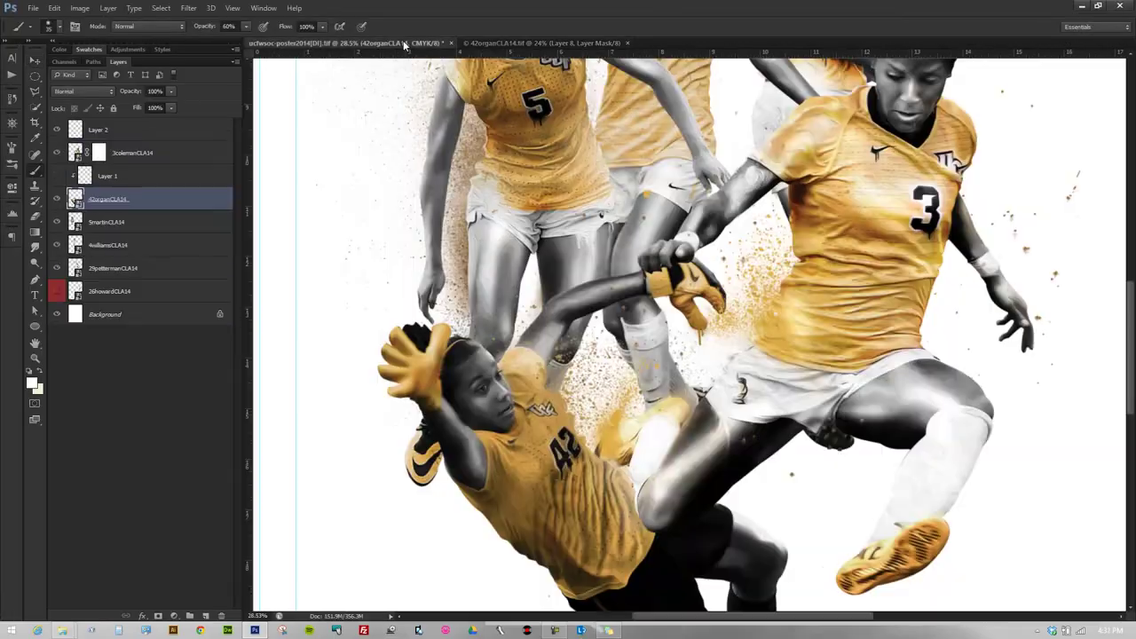
drag(662, 214, 373, 324)
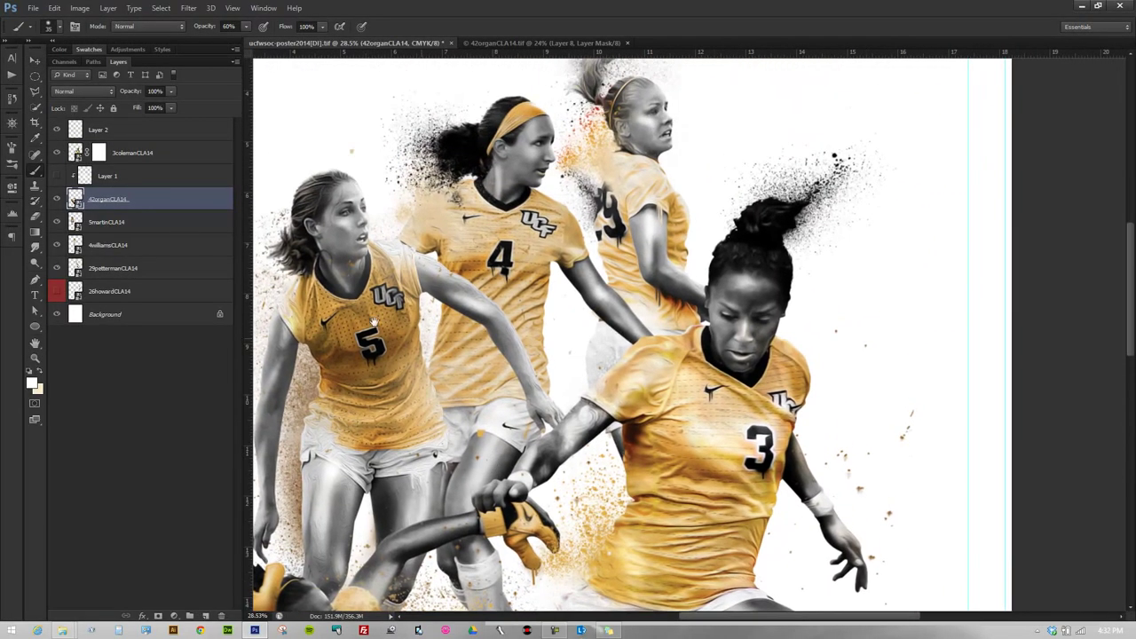
key(f)
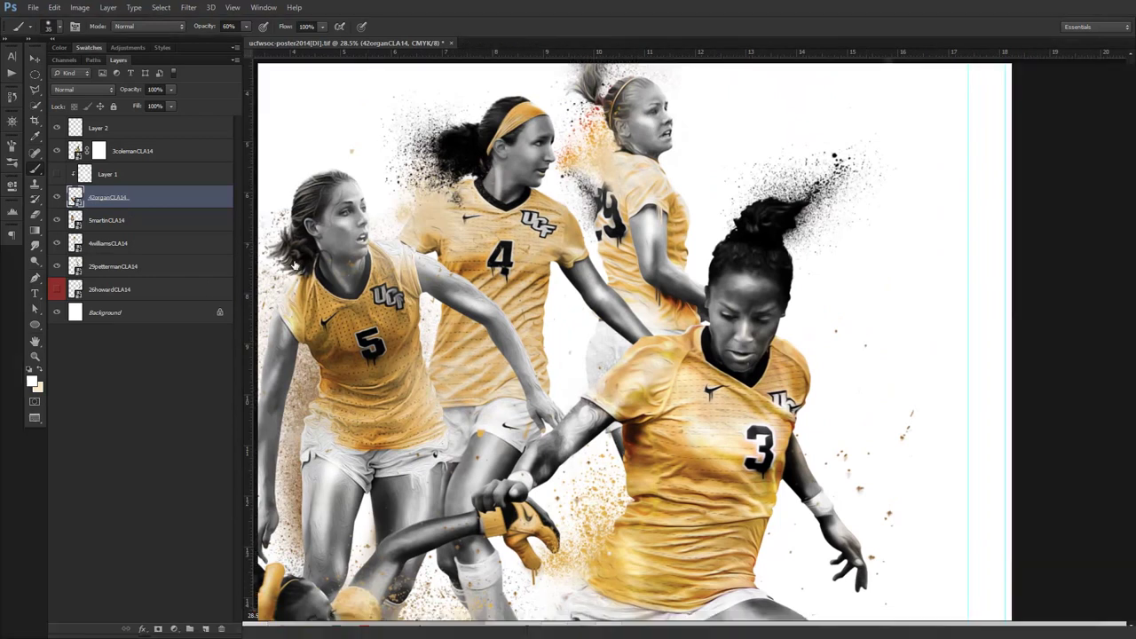
click(80, 269)
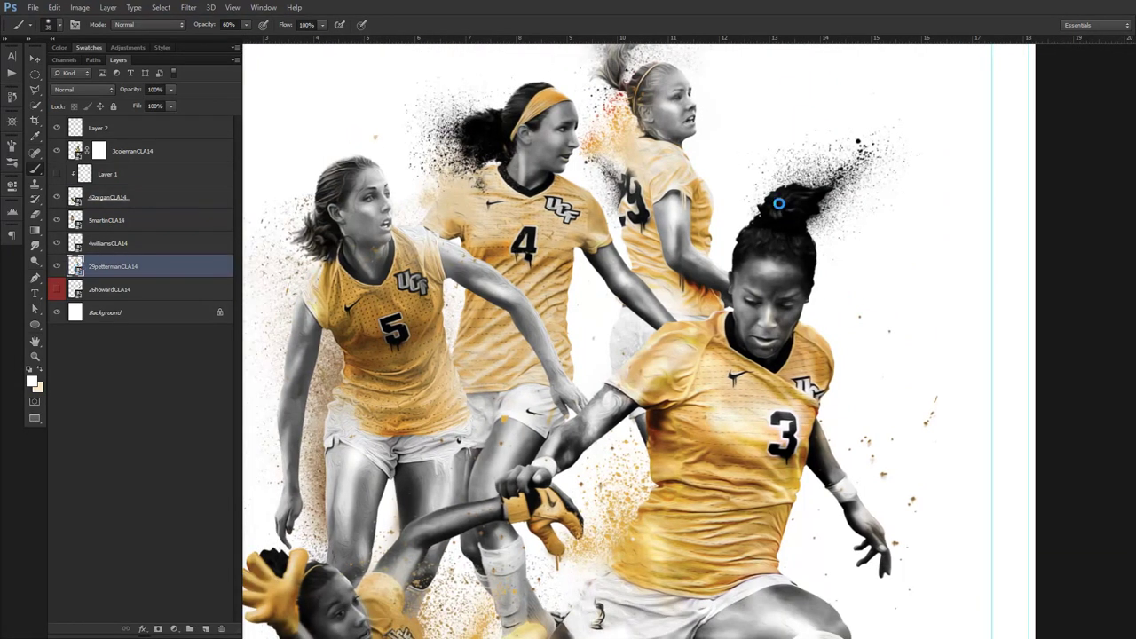
Open the number 29 player's smart object and delete the unused Group 5
double_click(76, 266)
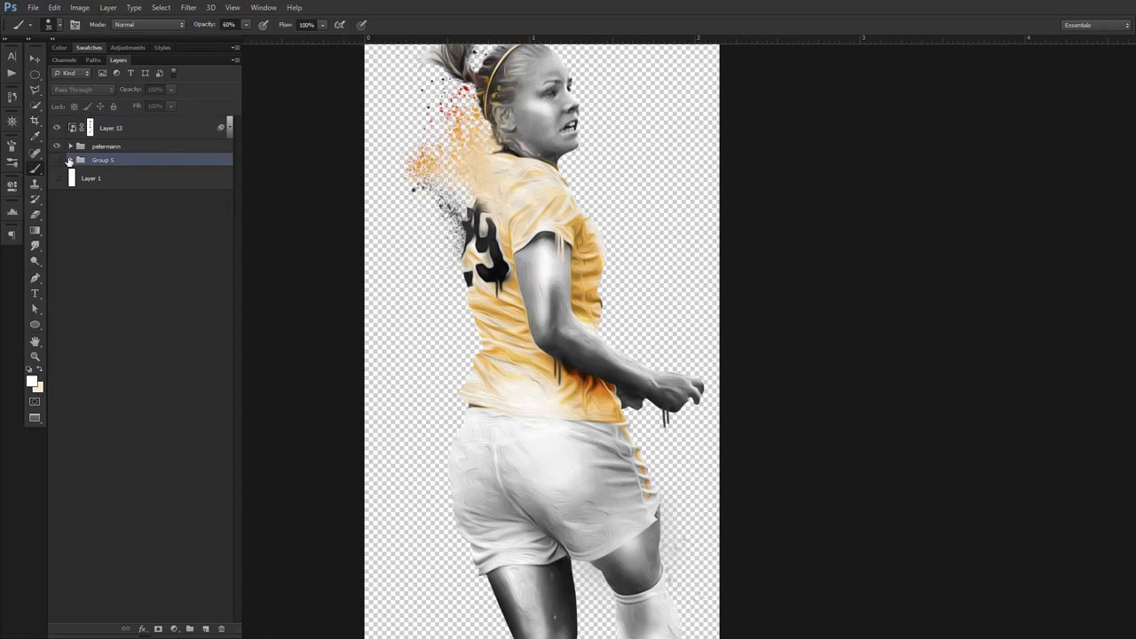
drag(80, 161, 221, 628)
ctrl+click(115, 164)
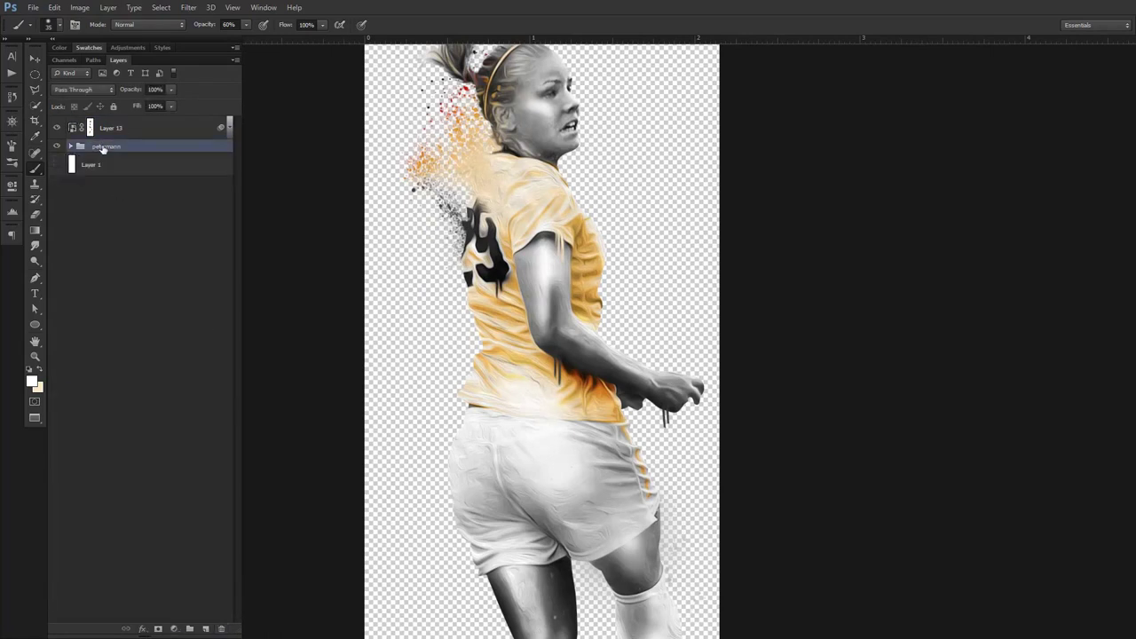
Set Layer 13, the top painted layer, to Darken blend mode
click(107, 130)
click(82, 88)
click(78, 135)
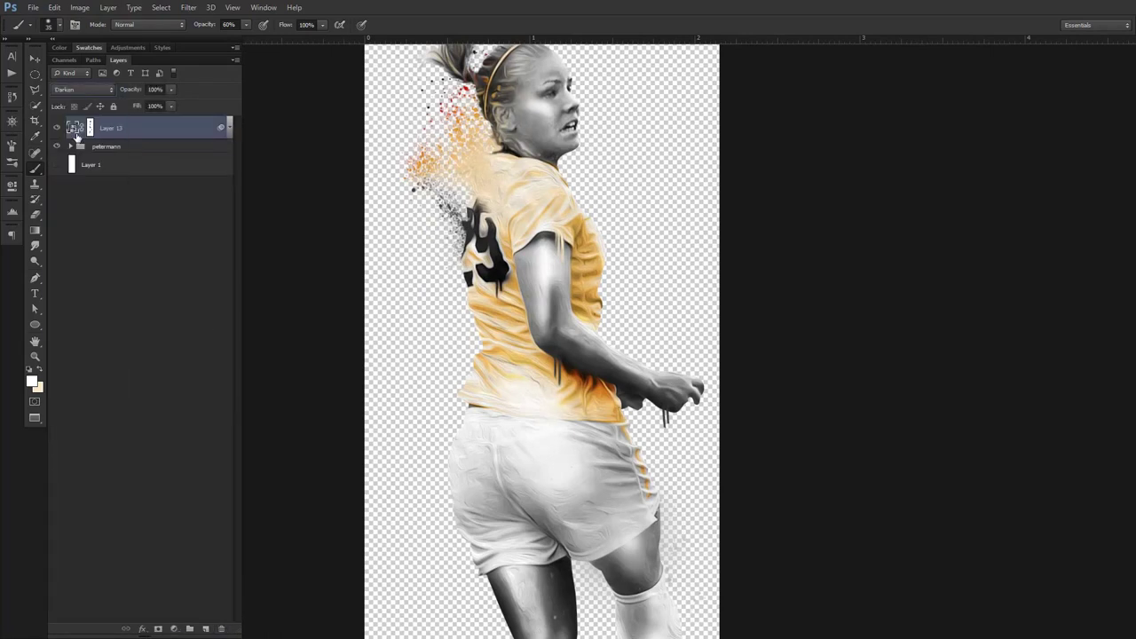
click(78, 89)
click(78, 133)
scroll(559, 392, down, 5)
scroll(524, 89, up, 8)
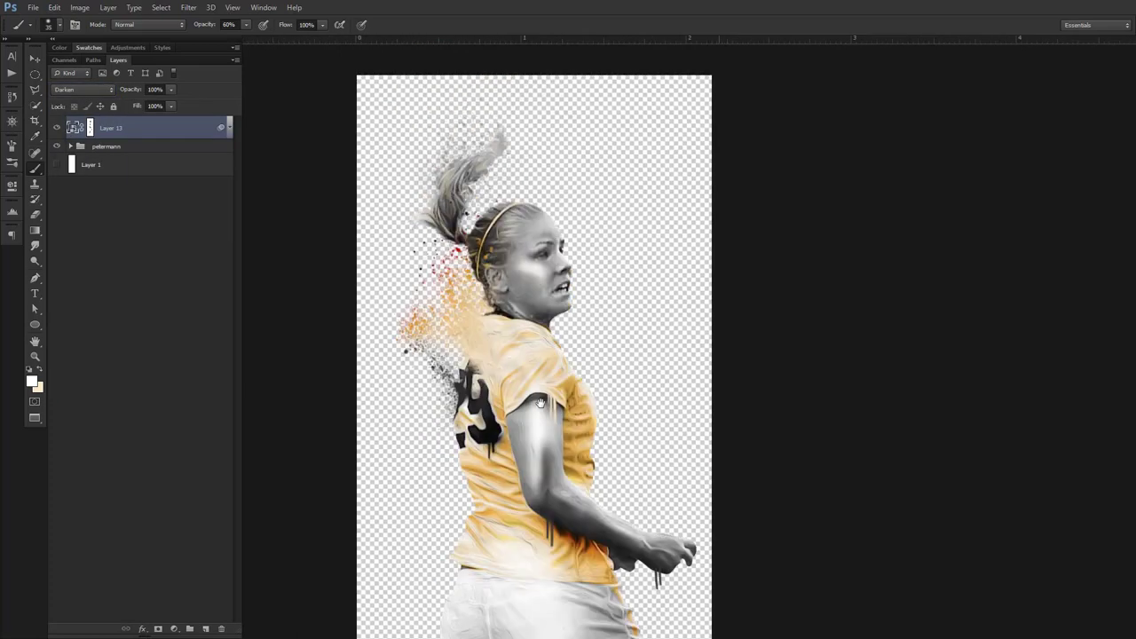
scroll(523, 89, up, 1)
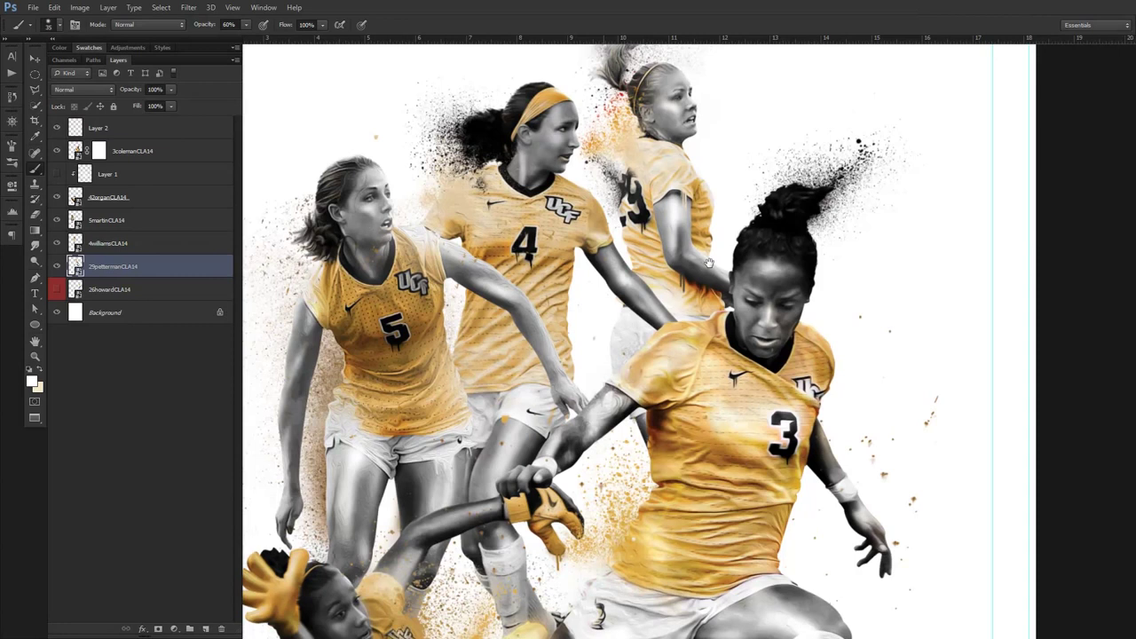
Scroll through the Layers panel and select all the player layers together
scroll(684, 248, down, 3)
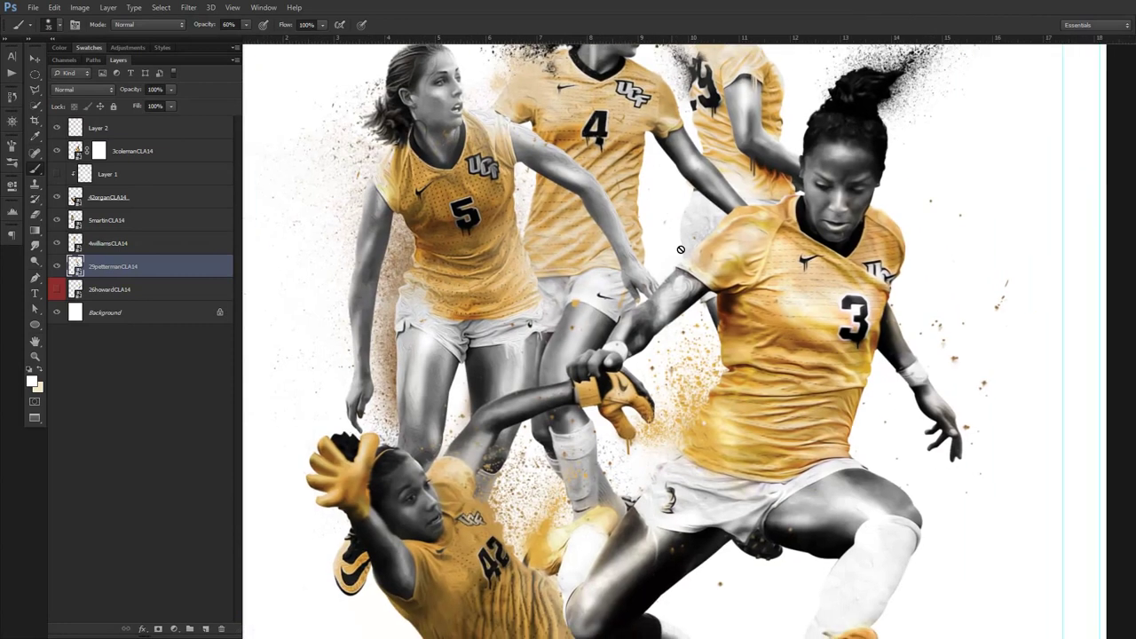
scroll(676, 284, up, 2)
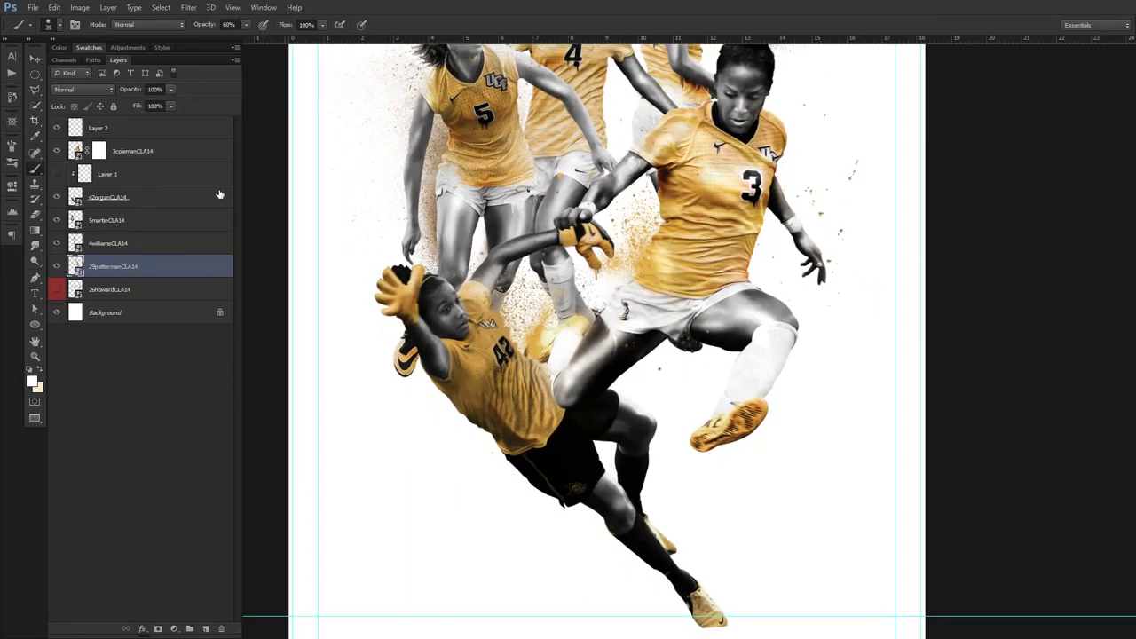
scroll(553, 258, down, 1)
scroll(553, 257, up, 1)
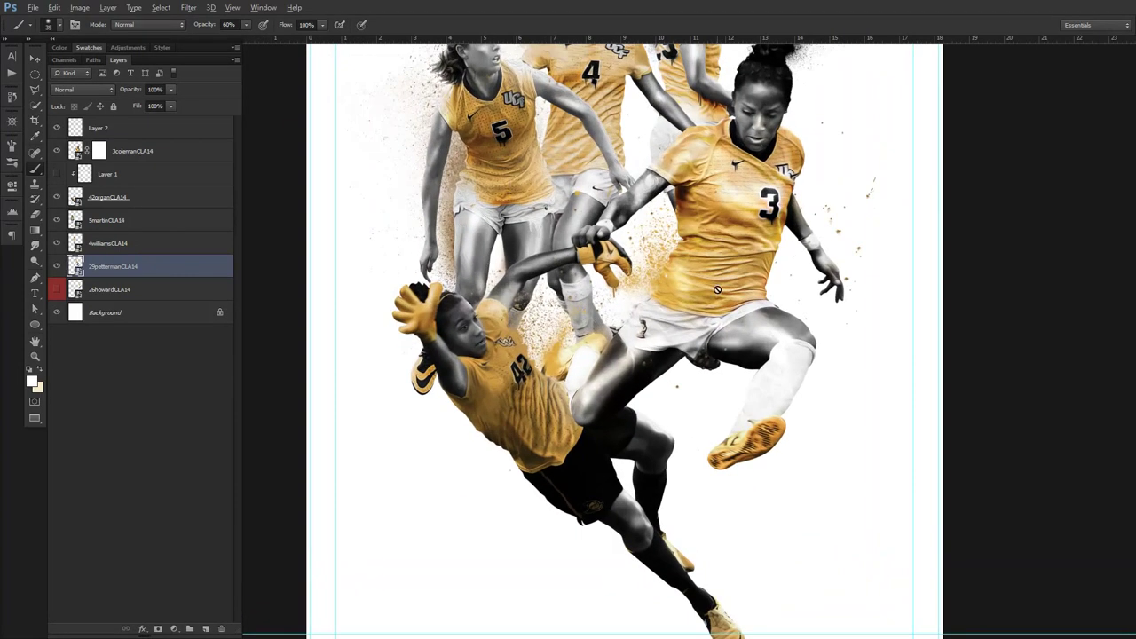
scroll(718, 289, down, 2)
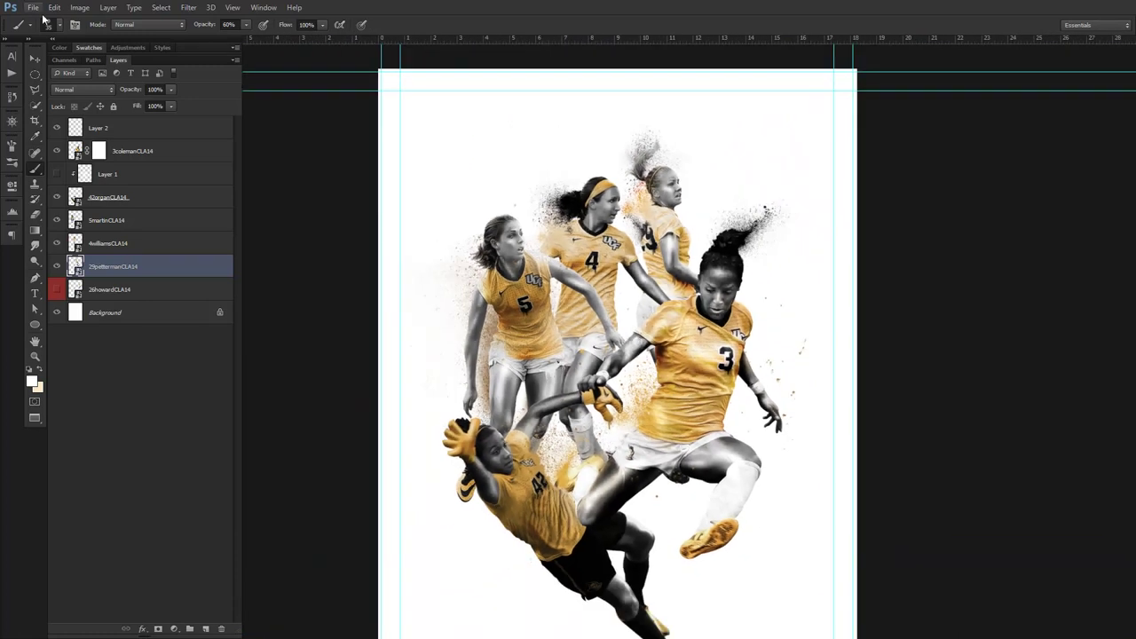
scroll(472, 138, down, 2)
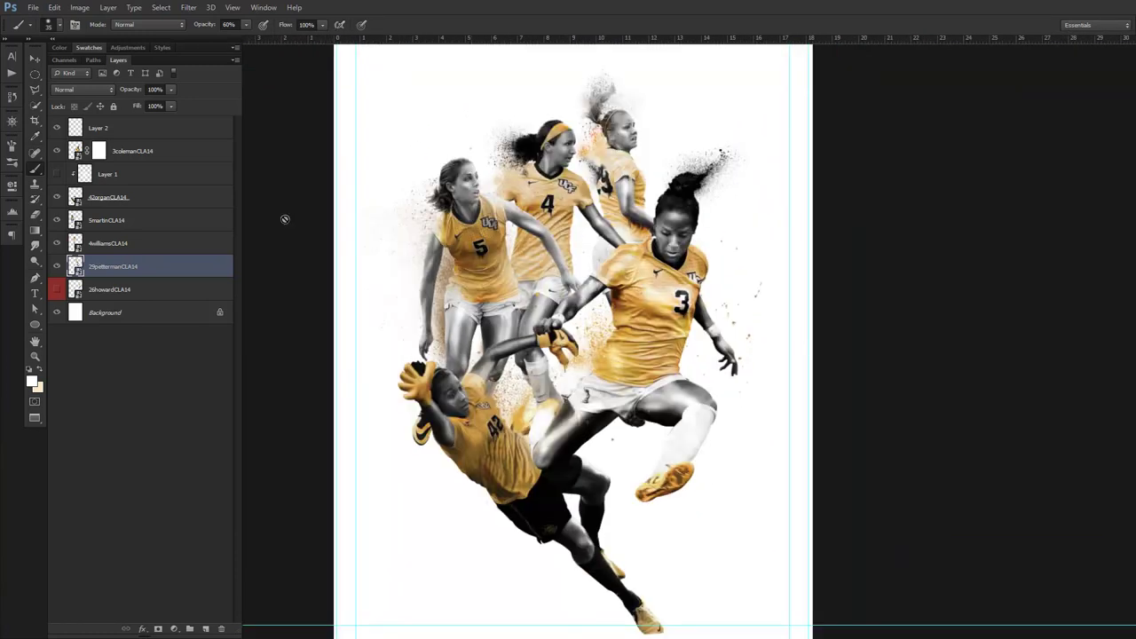
click(36, 325)
click(134, 290)
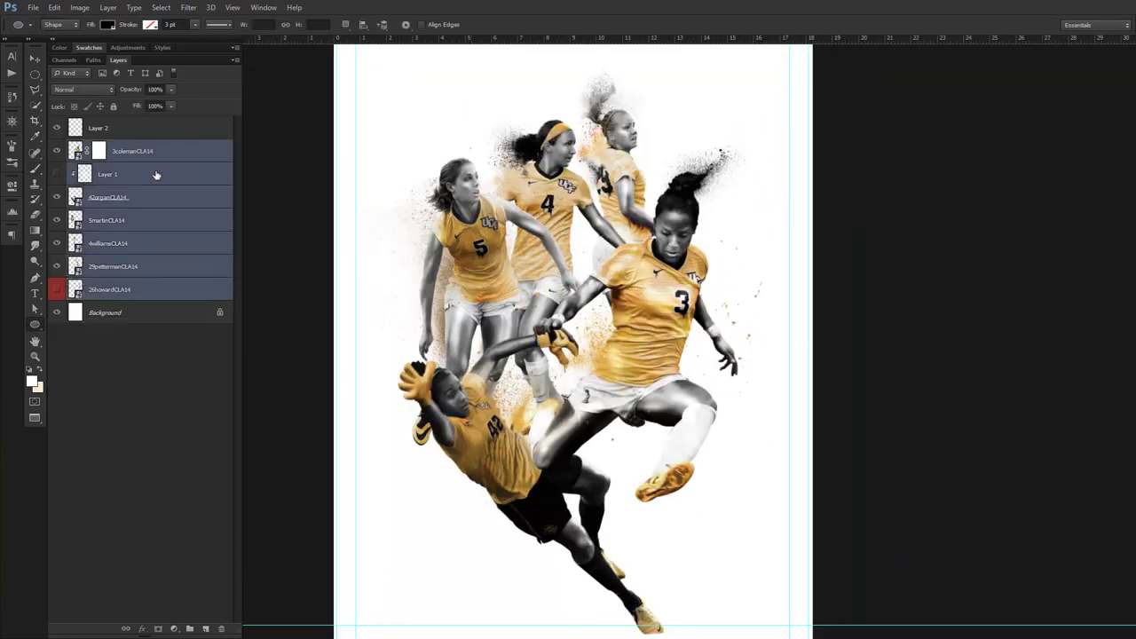
shift+click(133, 151)
shift+click(140, 266)
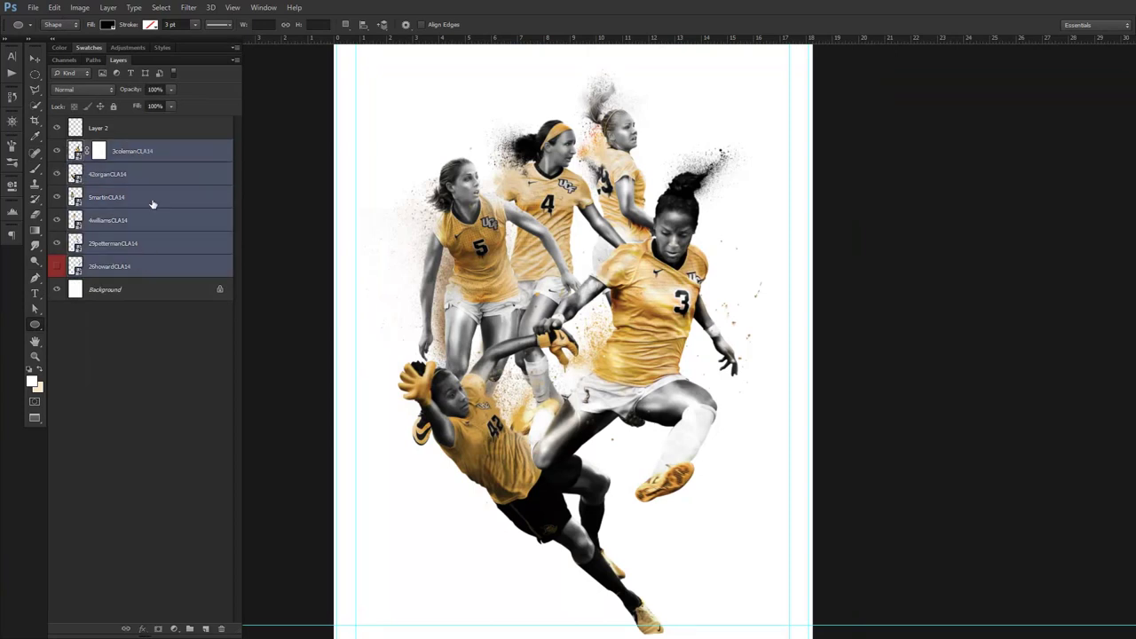
Show the 26howardCLA14 layer and drag player 26 to the poster's upper right
click(56, 269)
click(133, 266)
key(v)
mouse_move(715, 155)
mouse_down()
mouse_move(672, 90)
mouse_move(702, 90)
mouse_move(750, 470)
mouse_move(743, 92)
mouse_move(728, 118)
mouse_up()
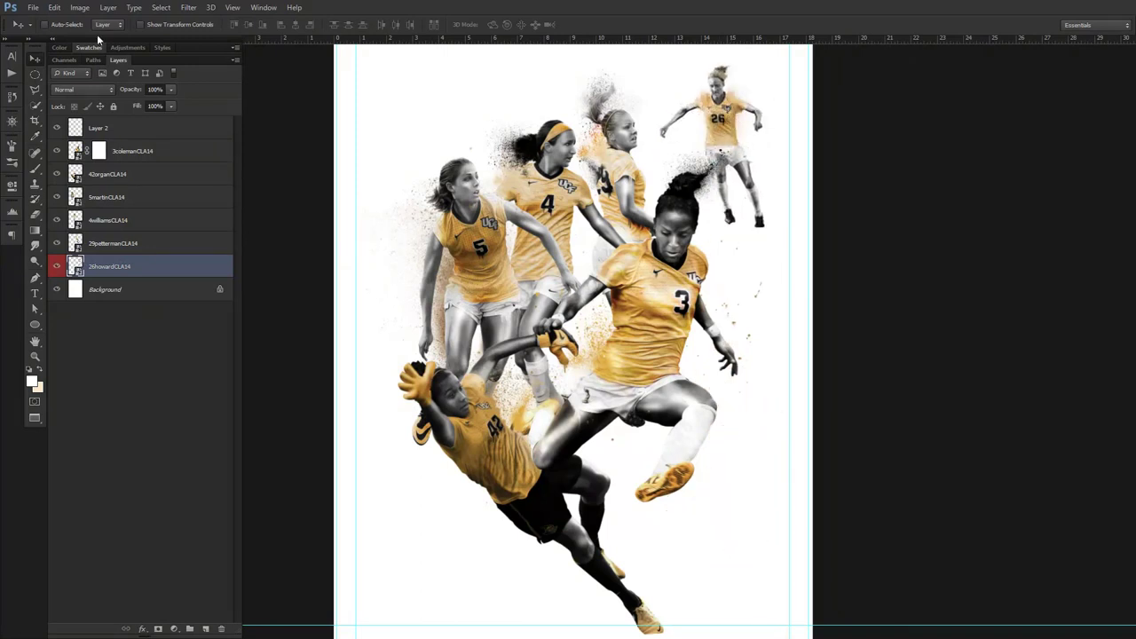
Nudge player 29 down-left and rotate her about 6 degrees clockwise
ctrl+click(637, 188)
drag(638, 188, 622, 196)
key(ctrl+t)
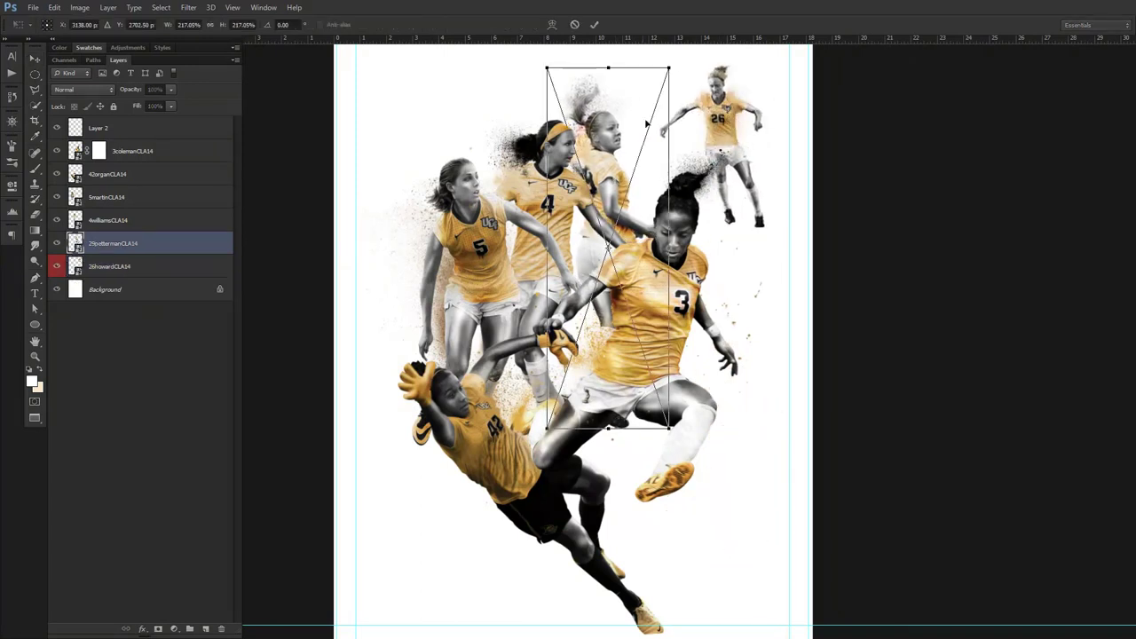
drag(673, 108, 701, 91)
key(Return)
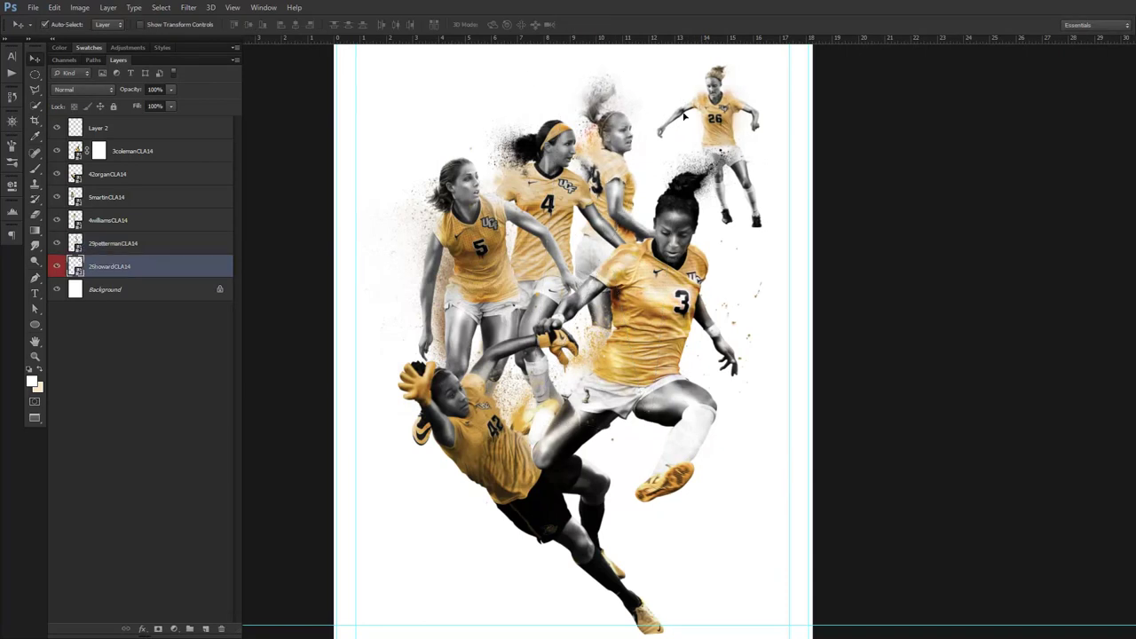
Move player 26 left and down, scaling her up and tilting her
drag(730, 130, 650, 182)
mouse_move(707, 106)
mouse_down()
mouse_move(728, 76)
mouse_move(701, 153)
mouse_move(695, 132)
mouse_move(710, 106)
mouse_move(578, 56)
mouse_move(524, 80)
mouse_move(746, 259)
mouse_move(722, 131)
mouse_move(676, 125)
mouse_move(632, 165)
mouse_move(684, 159)
mouse_up()
key(Return)
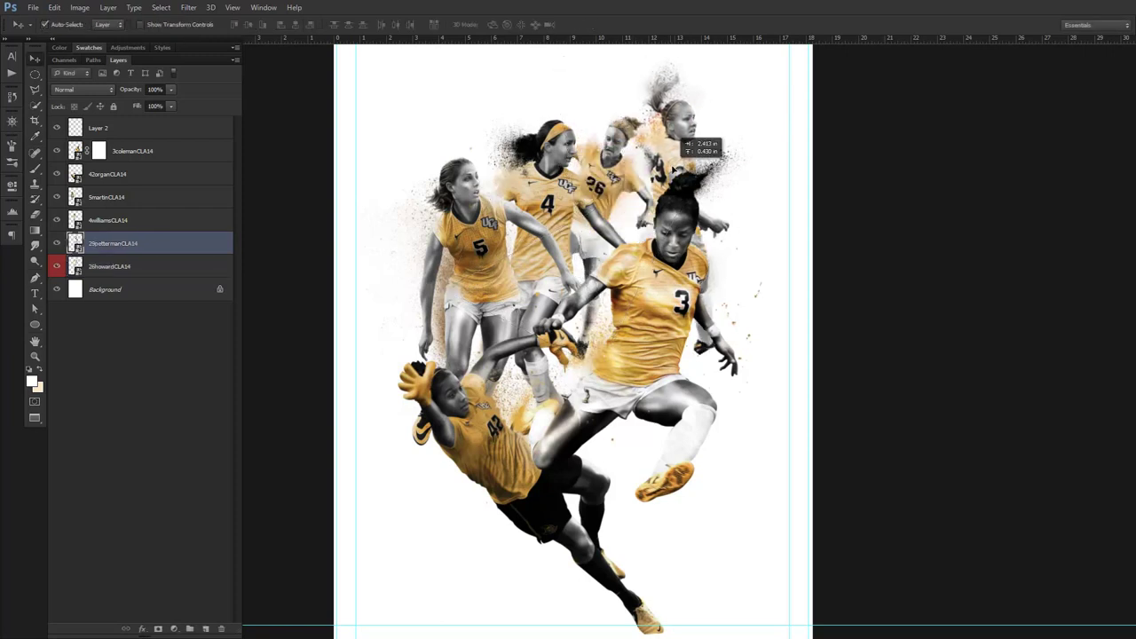
key(ctrl+t)
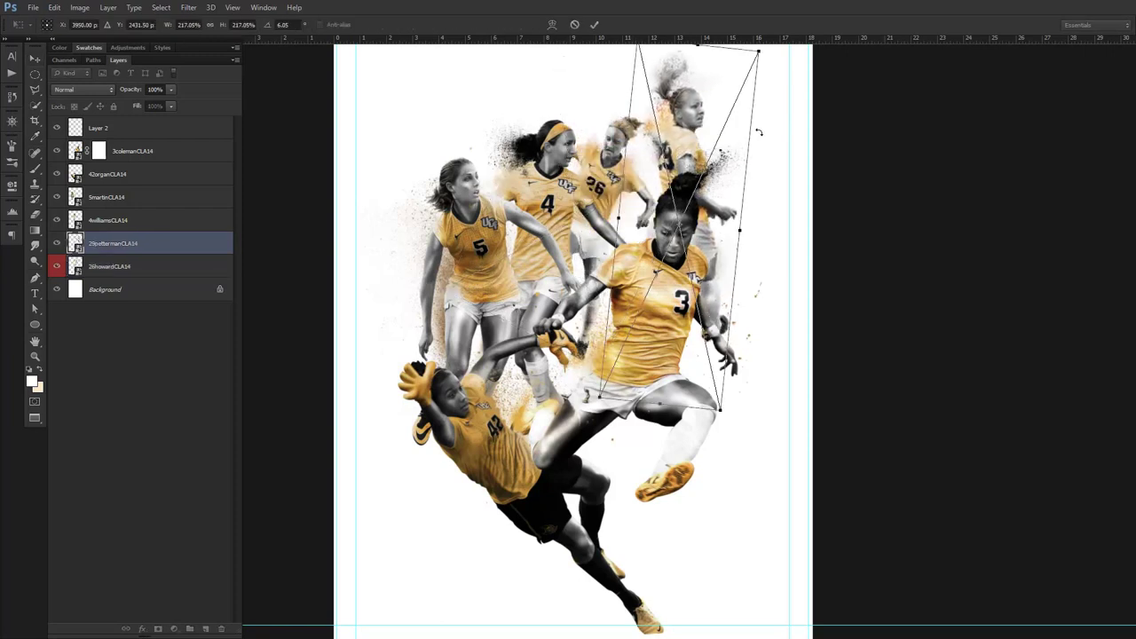
key(Return)
mouse_move(613, 160)
mouse_down()
mouse_move(497, 233)
mouse_move(576, 196)
mouse_up()
Shift player 26 up and to the left beside the other players
click(486, 224)
click(486, 259)
key(ctrl+t)
mouse_move(461, 251)
mouse_down()
mouse_move(485, 246)
mouse_move(487, 267)
mouse_up()
key(Return)
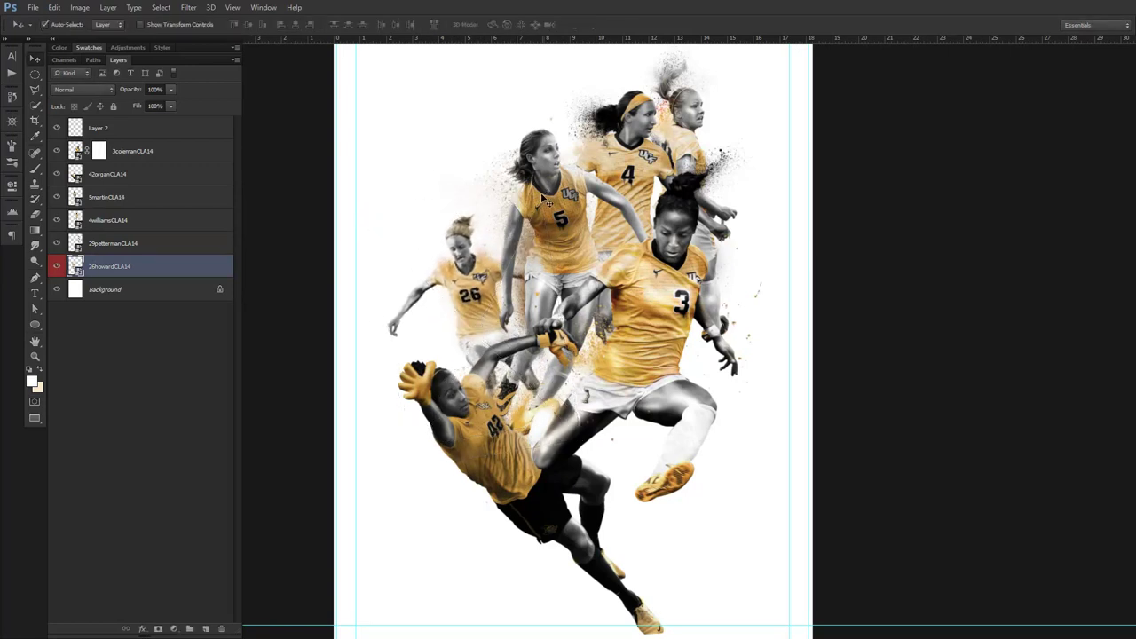
Rotate player 29 about 10 degrees, then zoom in on player 3 to check overlaps
click(696, 108)
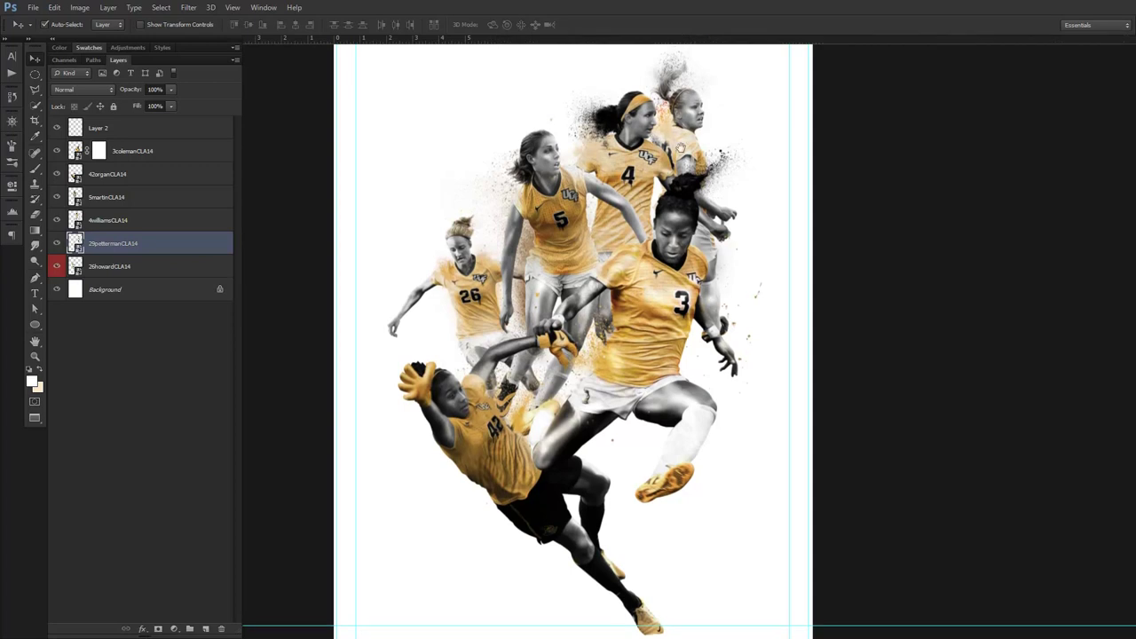
key(ctrl+t)
drag(726, 87, 761, 102)
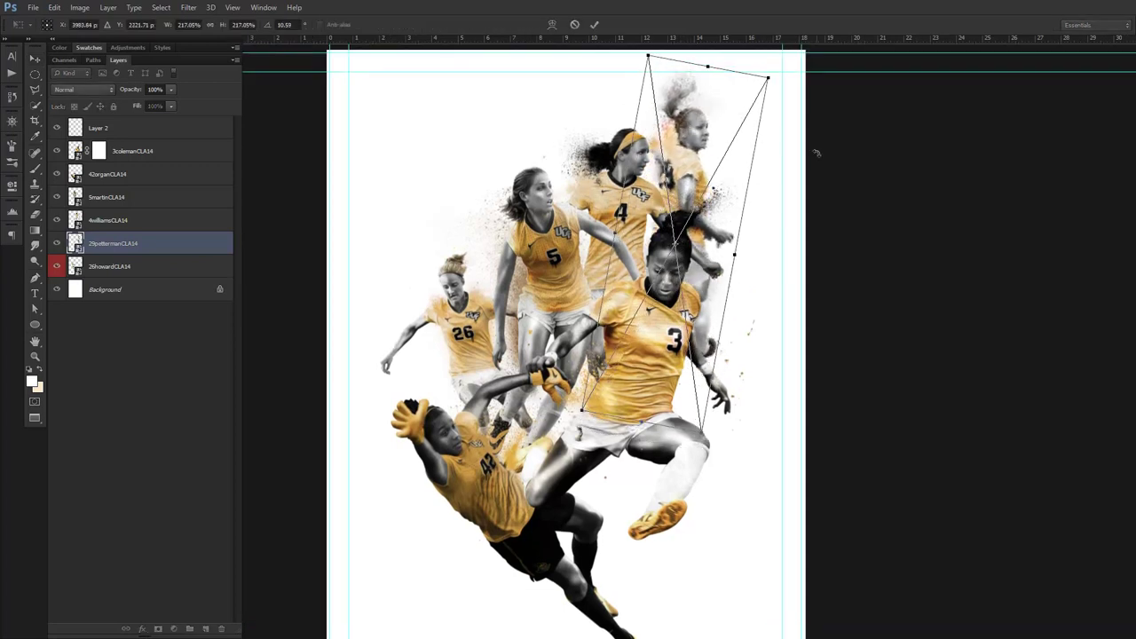
key(Return)
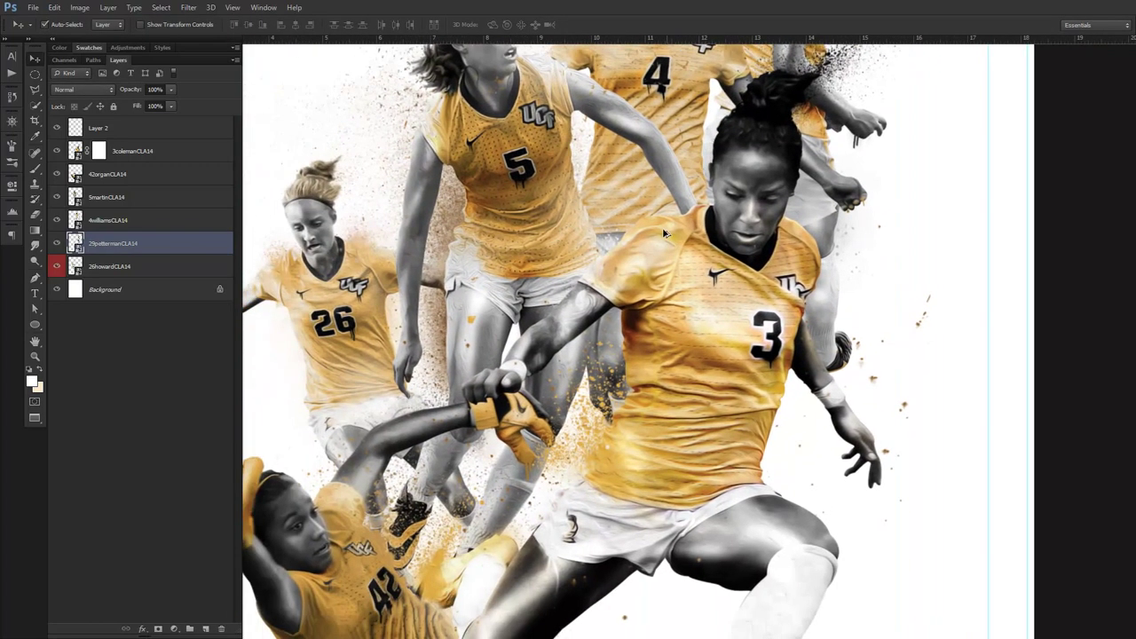
mouse_move(821, 158)
mouse_down()
mouse_move(664, 233)
mouse_move(624, 226)
mouse_up()
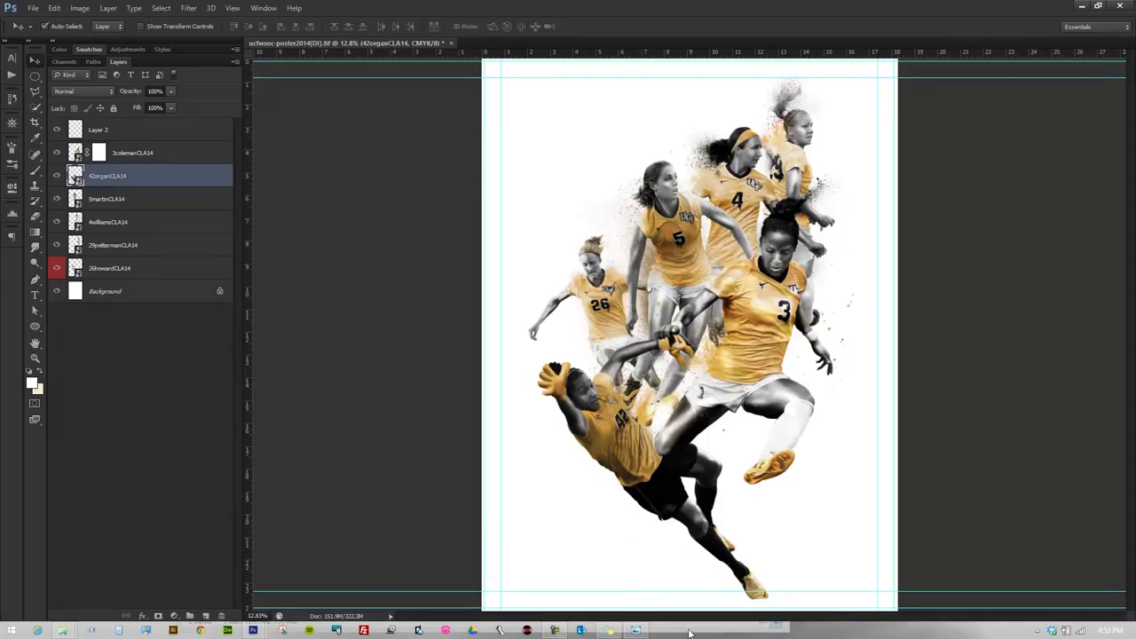
Float the ucfwsoc-poster2014.tif document with the KNIGHTS header over the collage
click(554, 630)
drag(1028, 548, 1015, 508)
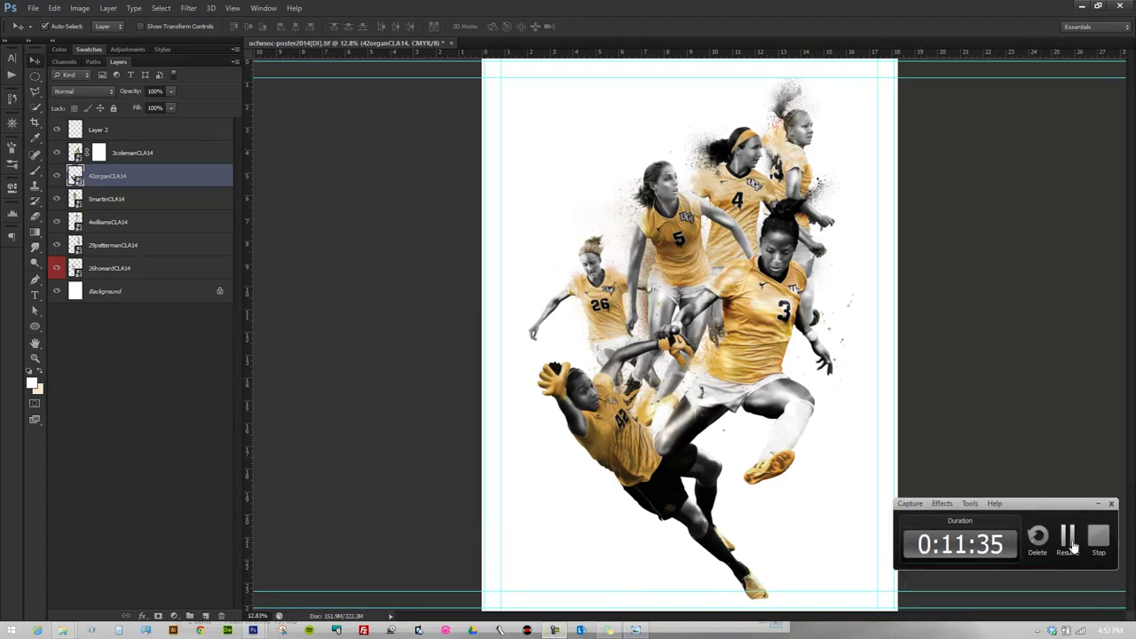
click(1069, 543)
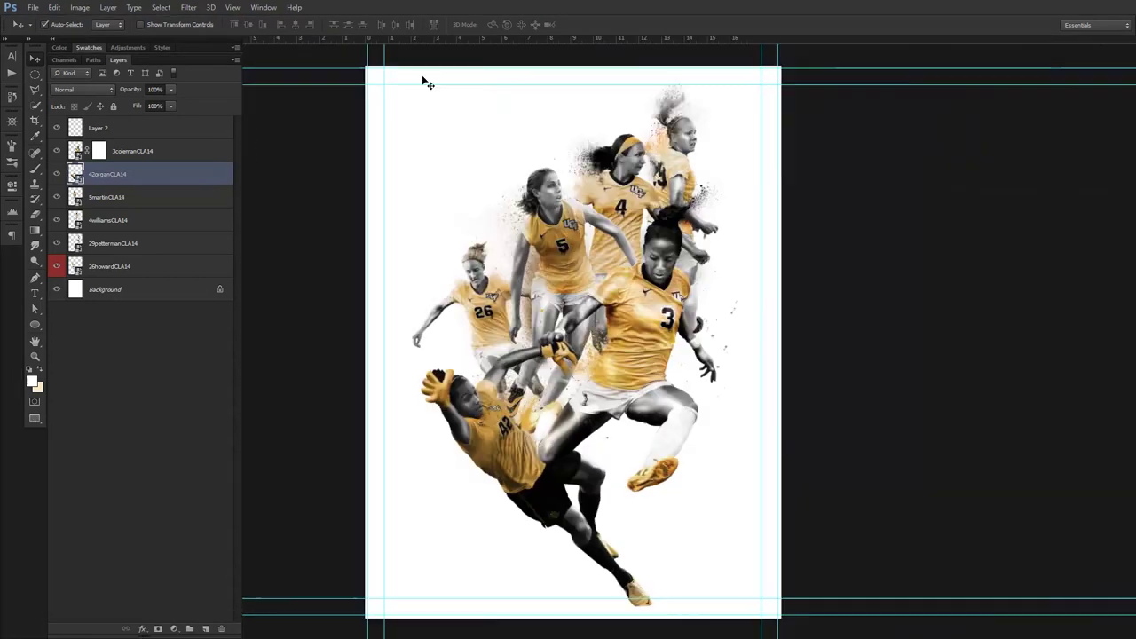
click(264, 8)
key(Escape)
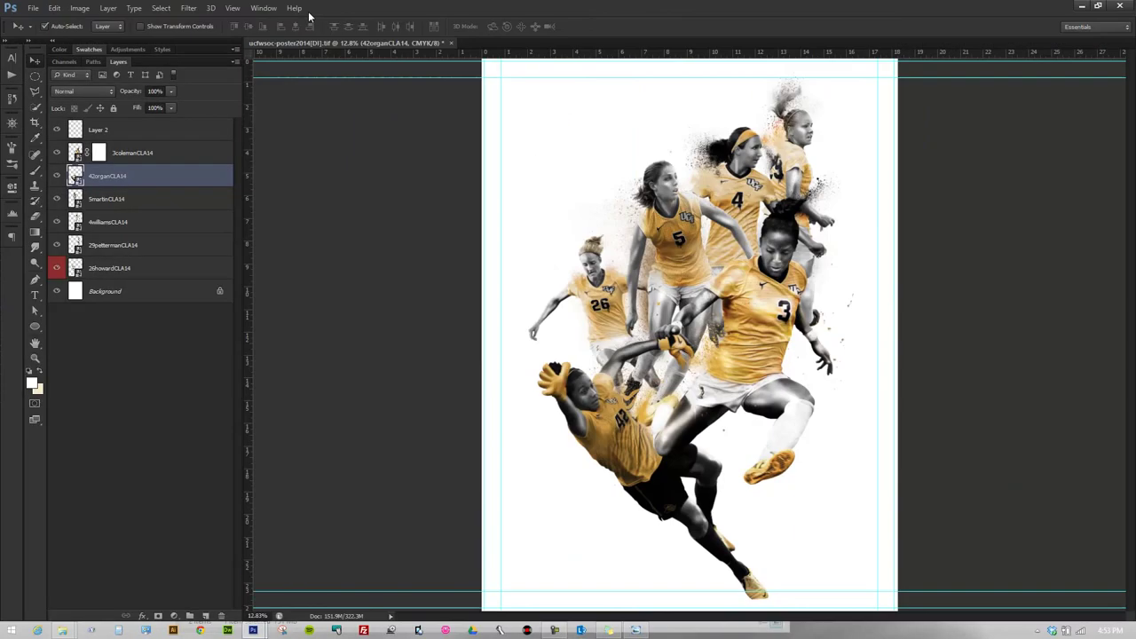
click(263, 8)
click(307, 403)
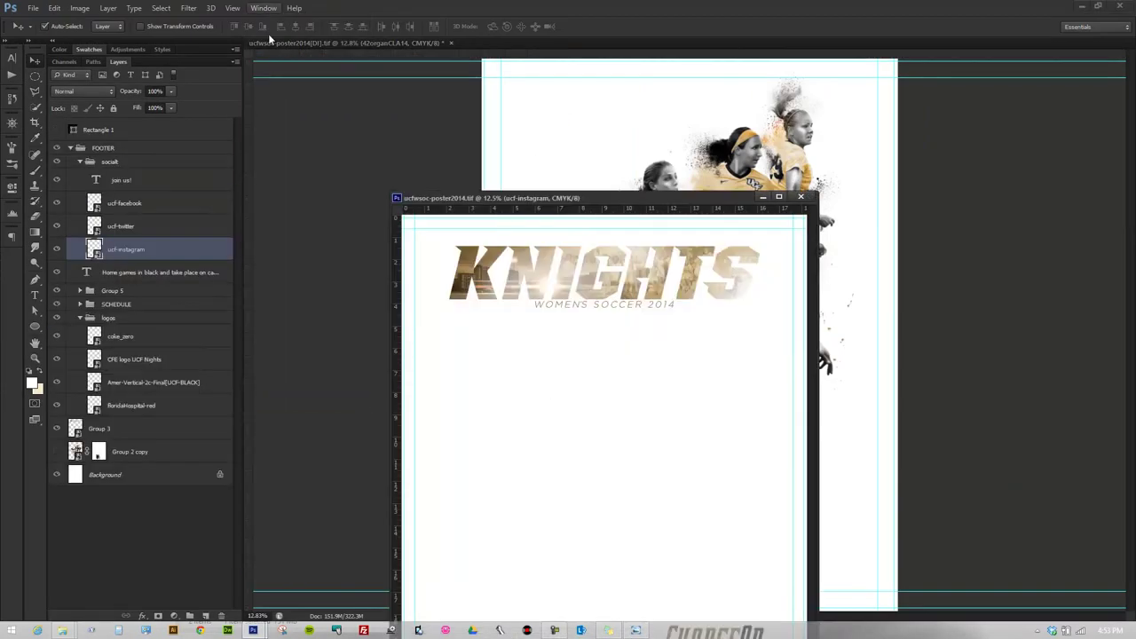
Copy the KNIGHTS header group into the poster and move it to the top of the stack
click(70, 147)
click(111, 164)
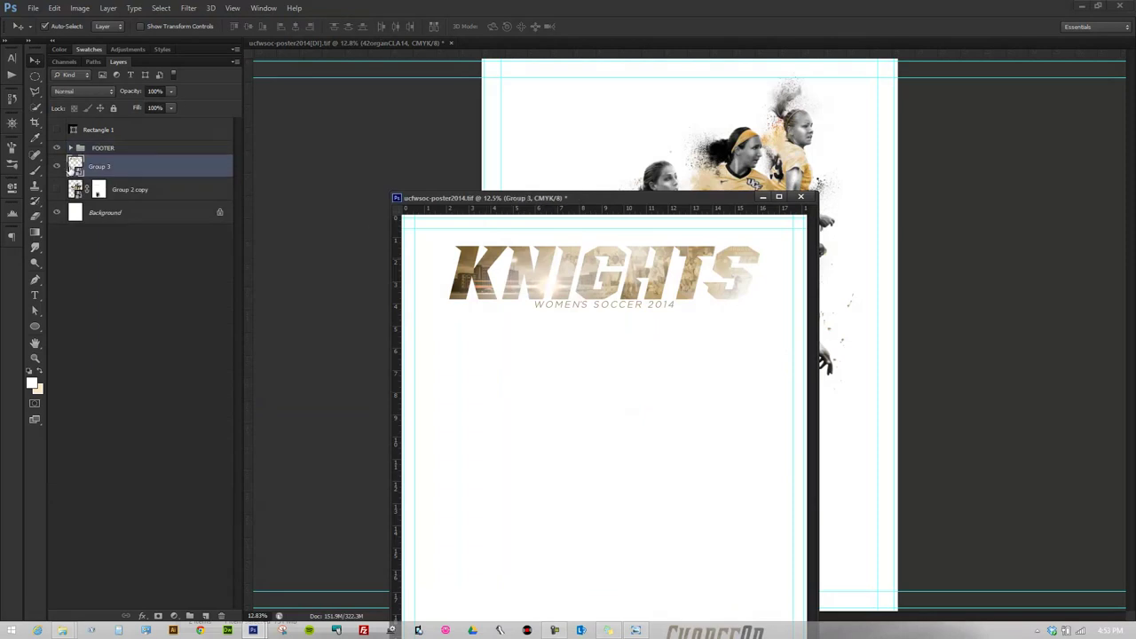
drag(71, 170, 574, 140)
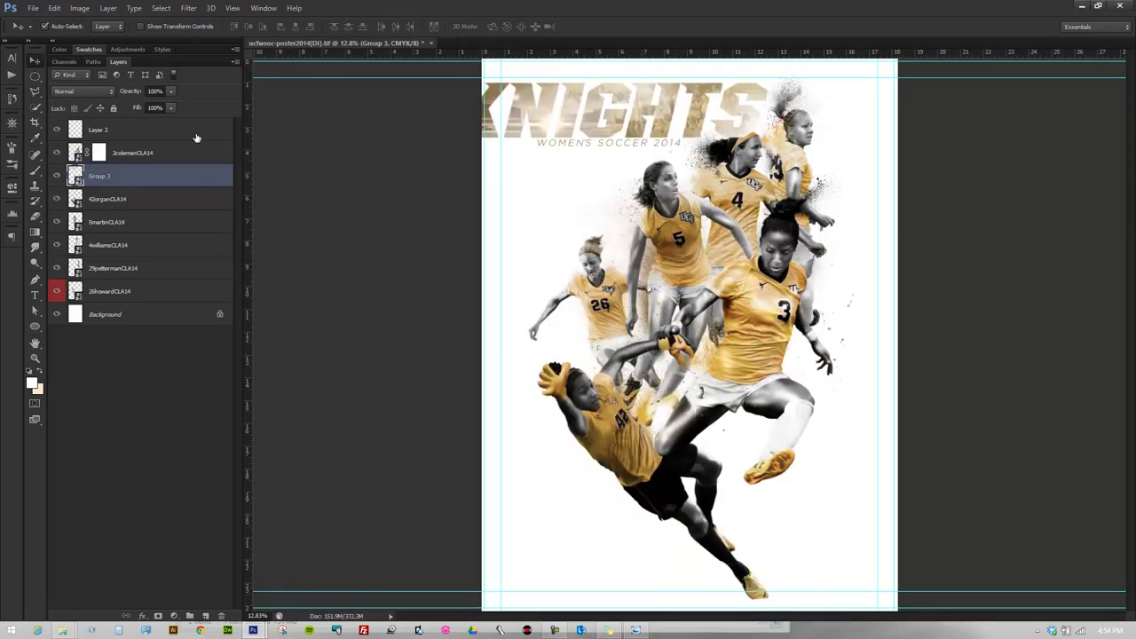
drag(140, 184, 123, 135)
Group Layer 2 and the player layers as 'Players', and wrap the header in its own group
click(114, 155)
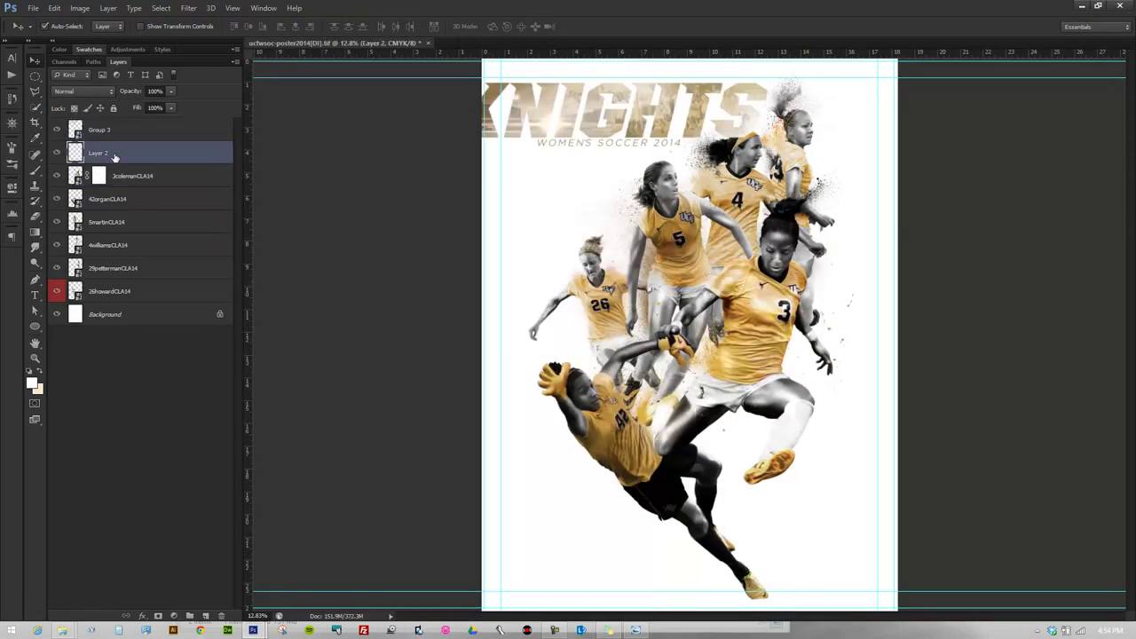
shift+click(152, 266)
key(ctrl+g)
double_click(100, 147)
text(Players)
key(Return)
click(106, 133)
key(ctrl+g)
text(header)
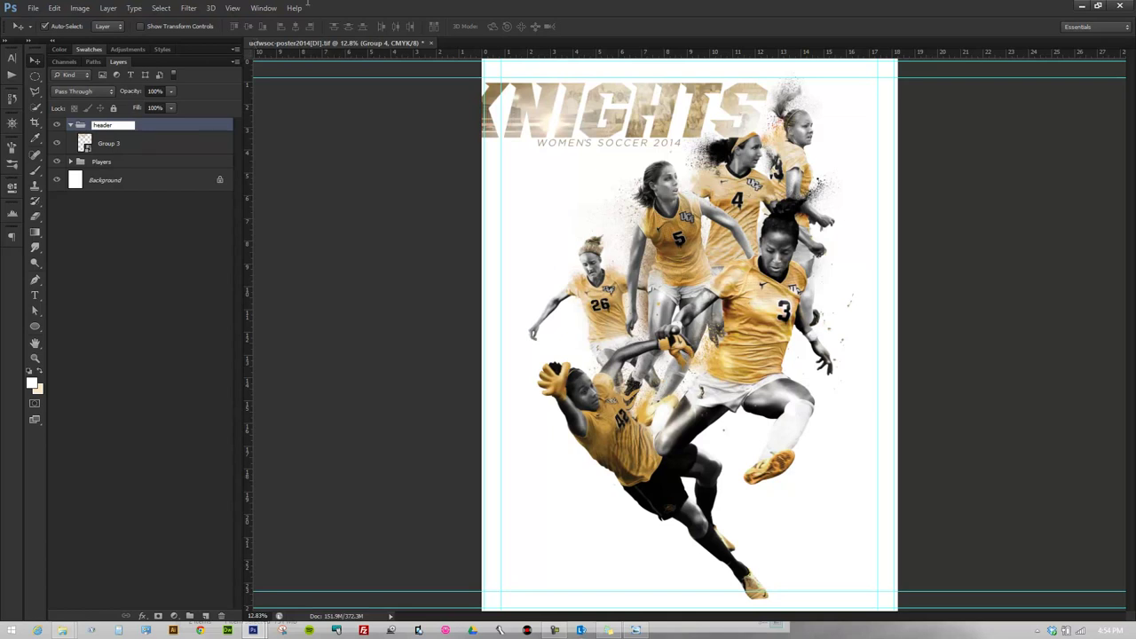
Rename the header group to HEADER and centre the KNIGHTS title horizontally
key(BackSpace)
key(BackSpace)
key(BackSpace)
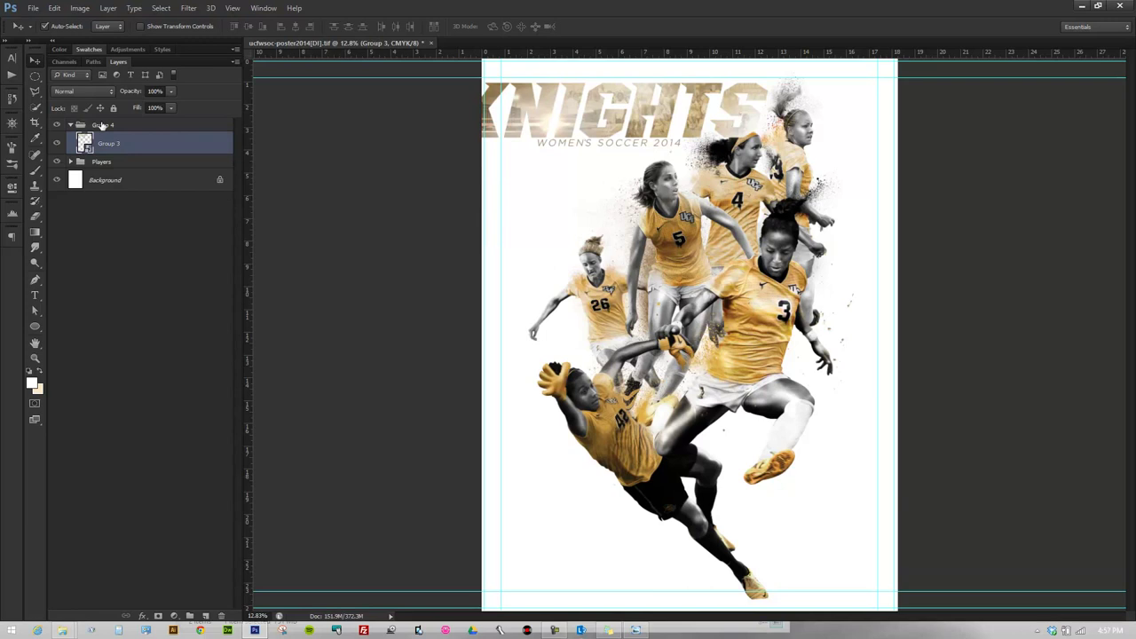
double_click(98, 125)
text(ER)
key(Return)
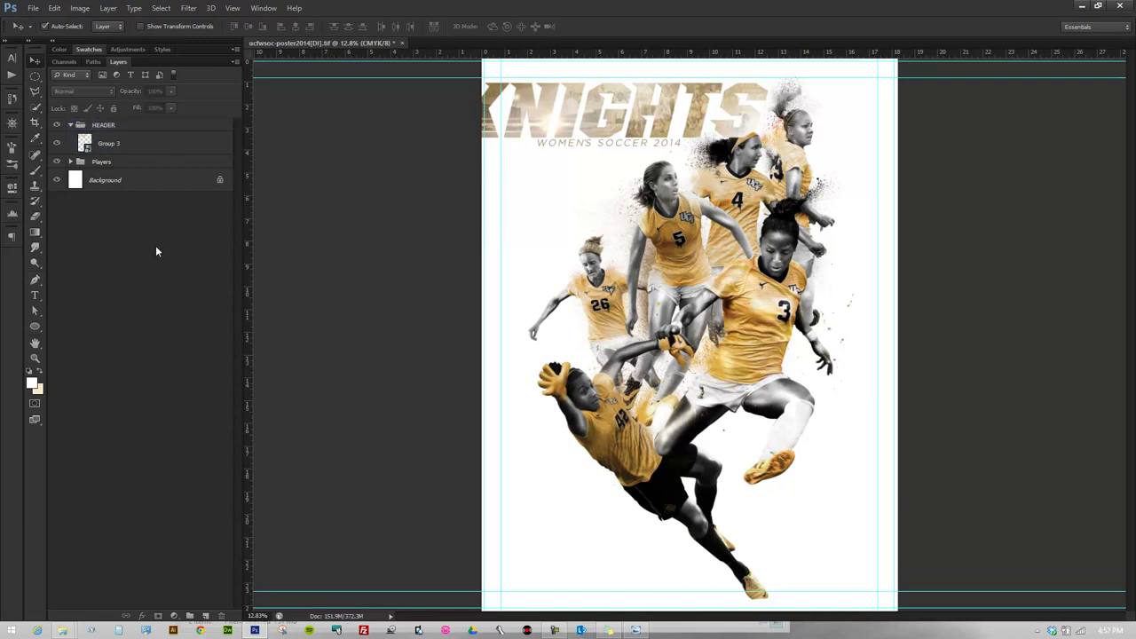
drag(631, 99, 711, 99)
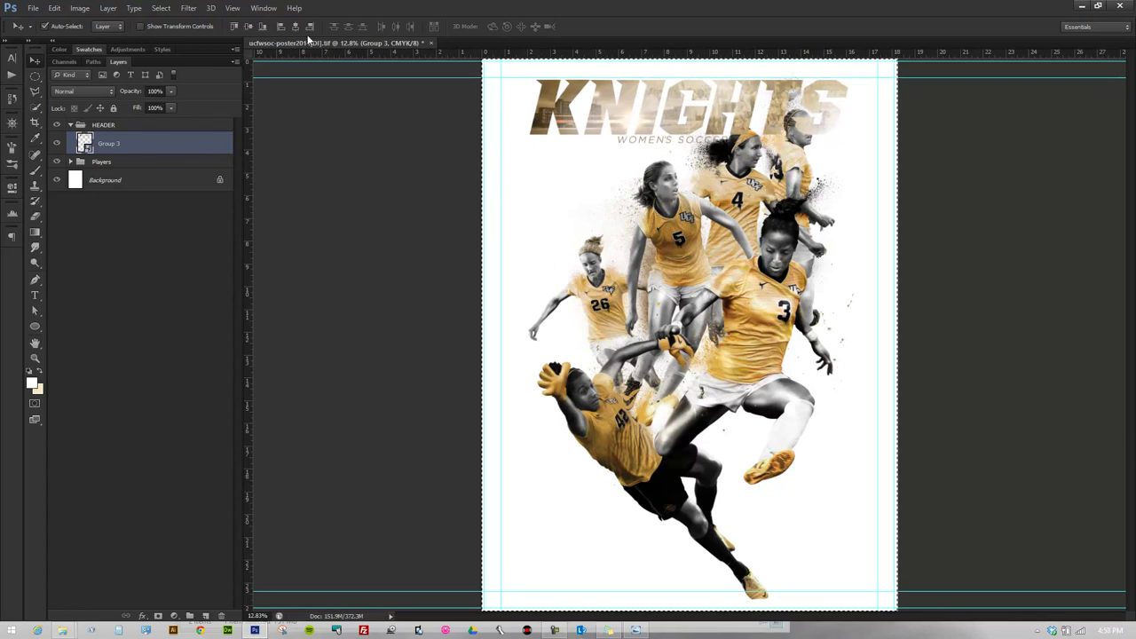
Move the HEADER group below Players and select the KNIGHTS header layer inside it
click(139, 131)
click(139, 142)
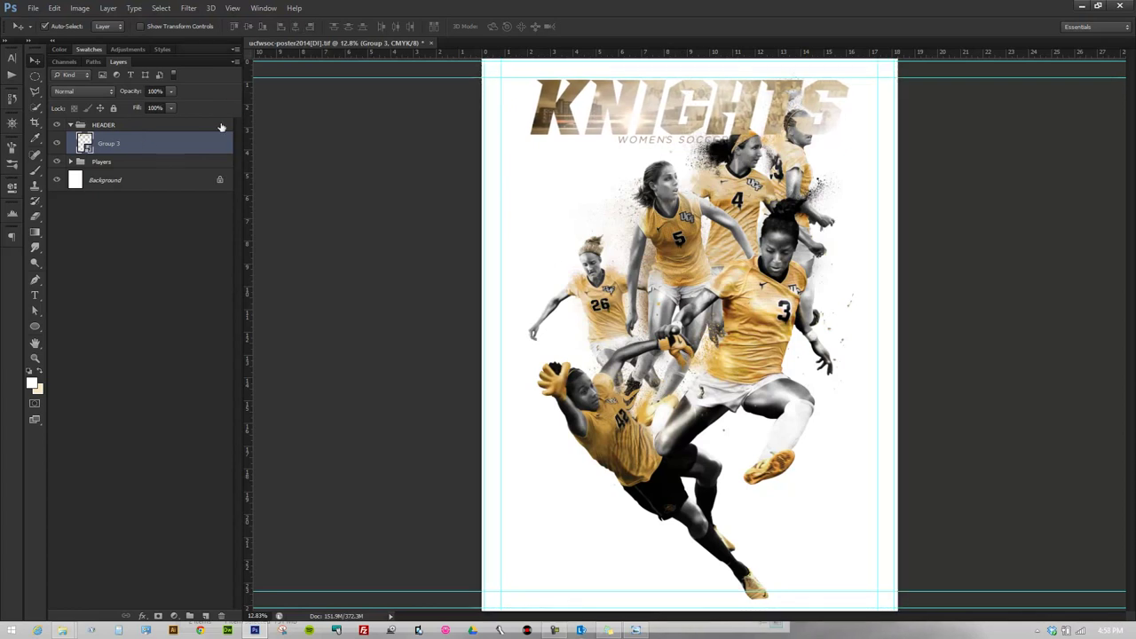
click(70, 125)
drag(103, 124, 130, 148)
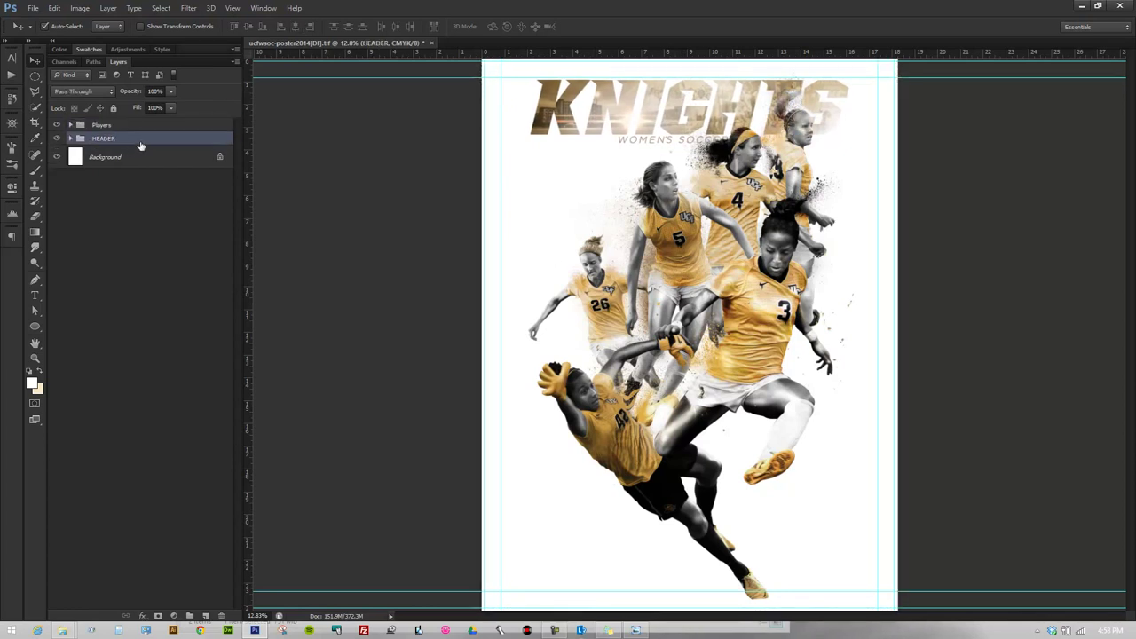
click(70, 138)
click(86, 160)
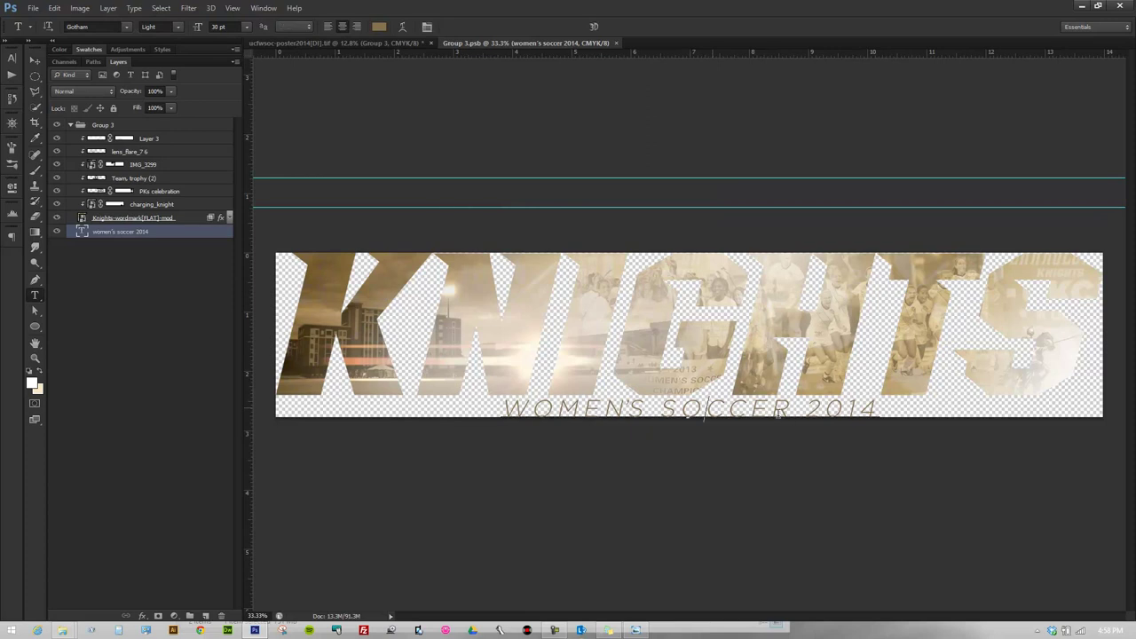
Move the WOMEN'S SOCCER 2014 subtitle left under KNIGHTS and save the title document
key(v)
drag(769, 407, 621, 406)
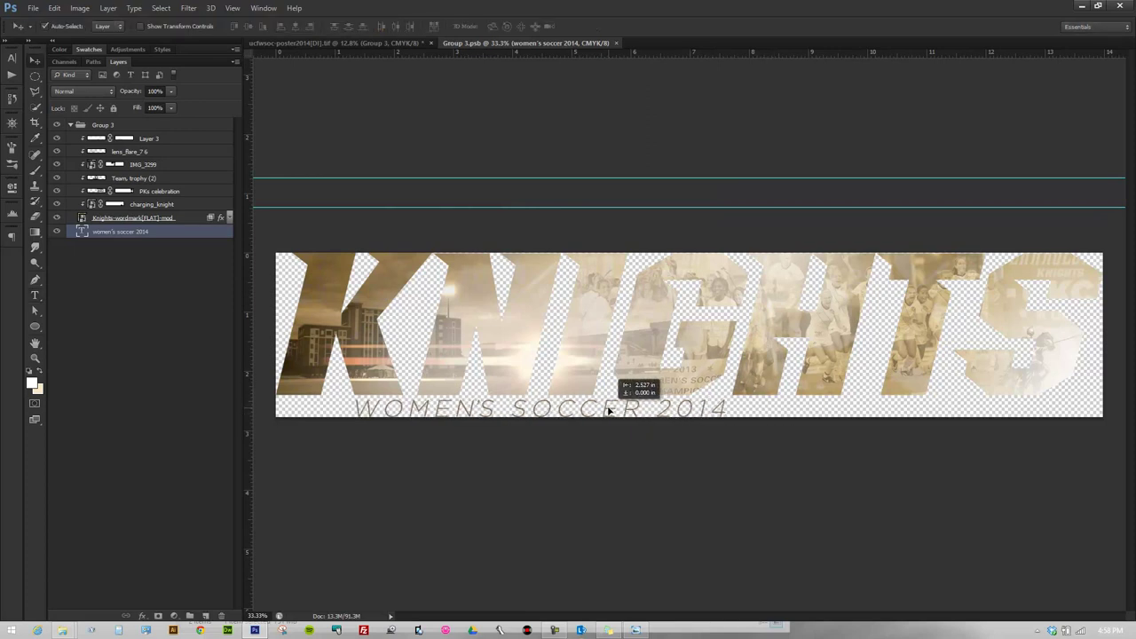
drag(568, 42, 557, 183)
drag(636, 355, 616, 340)
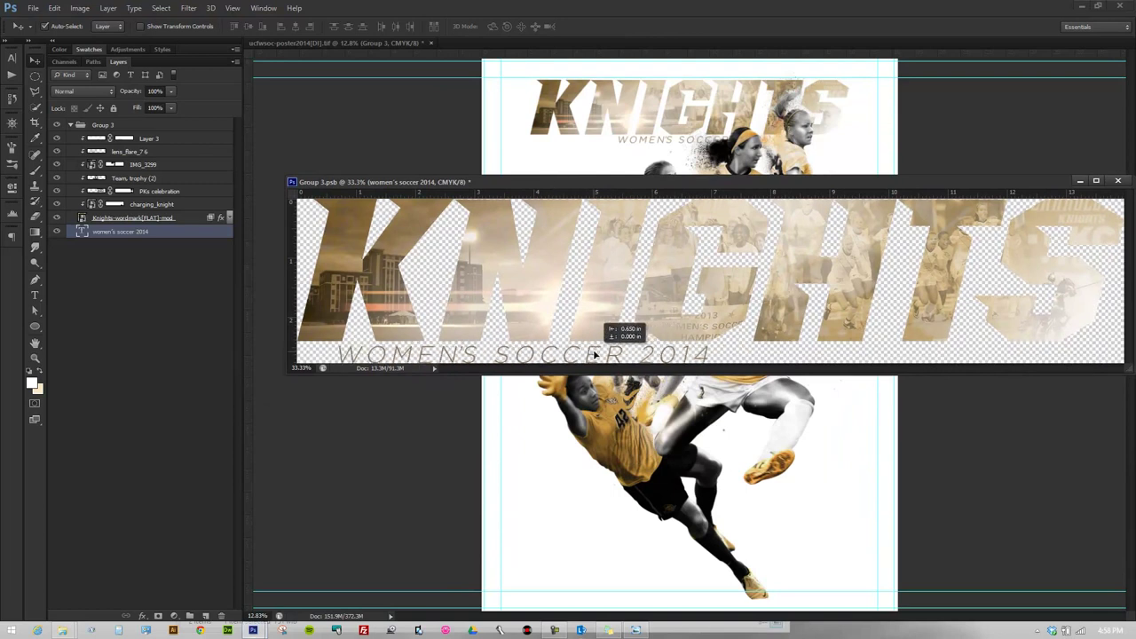
key(ctrl+s)
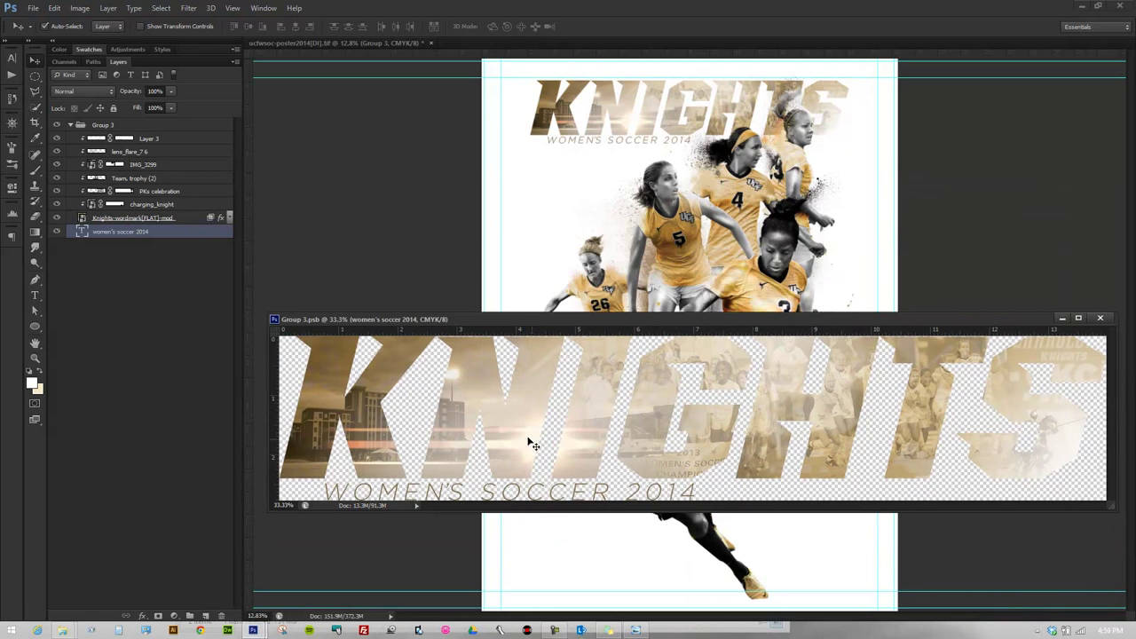
Shrink the subtitle to about 90%, save, close Group 3.psb and expand Players
key(ctrl+t)
drag(323, 480, 356, 484)
key(Return)
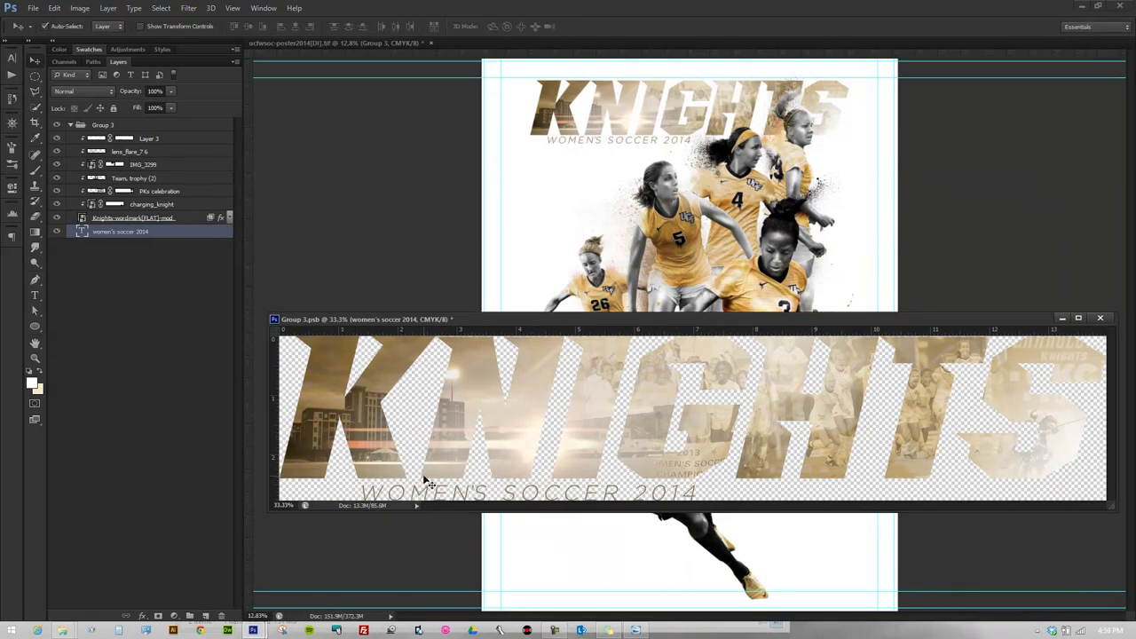
key(ctrl+s)
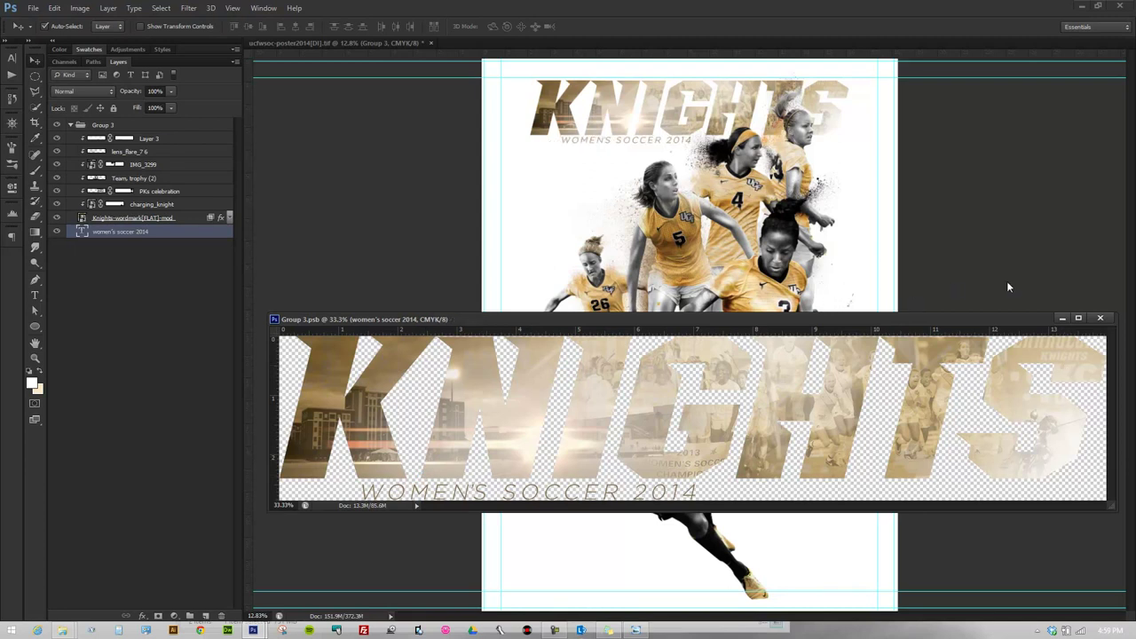
click(1100, 320)
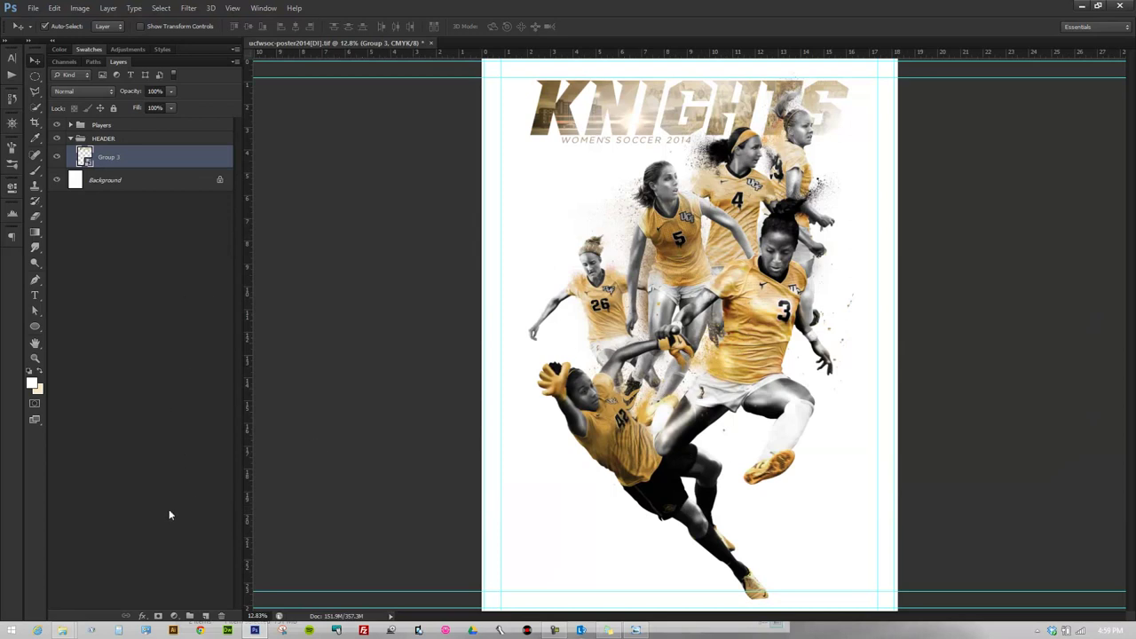
click(71, 125)
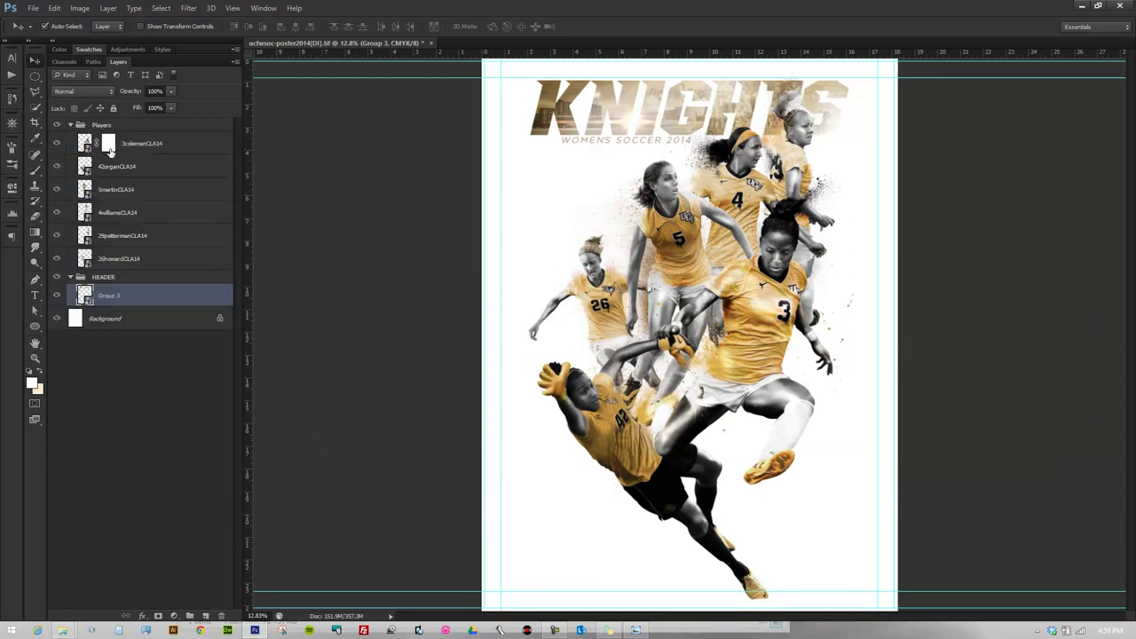
Add a new empty layer above player 5 and pick a larger brush
click(105, 189)
click(189, 615)
key(b)
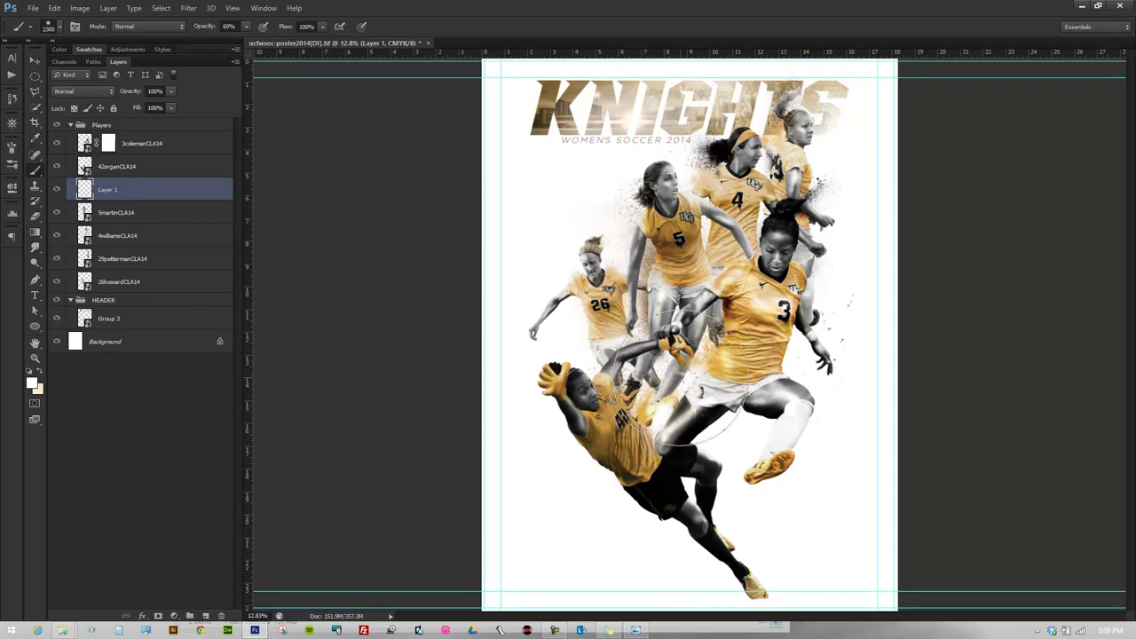
key(bracketright)
key(bracketright)
key(bracketright)
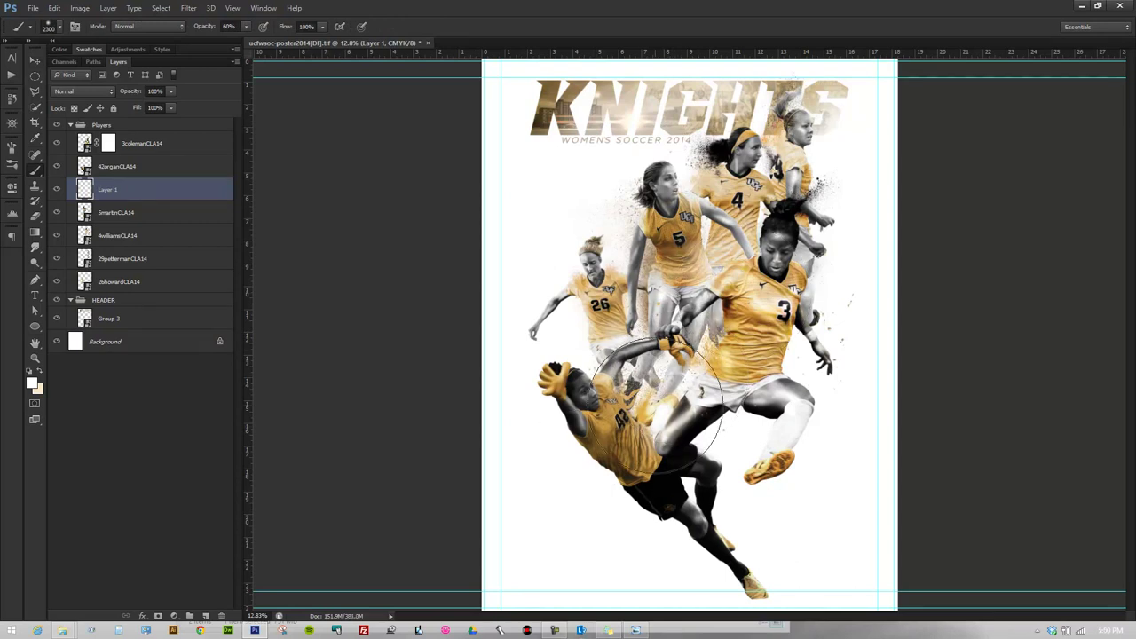
Load a player cutout as a selection, mask Layer 1 with it, and fit the poster in view
scroll(737, 352, up, 2)
drag(740, 227, 715, 267)
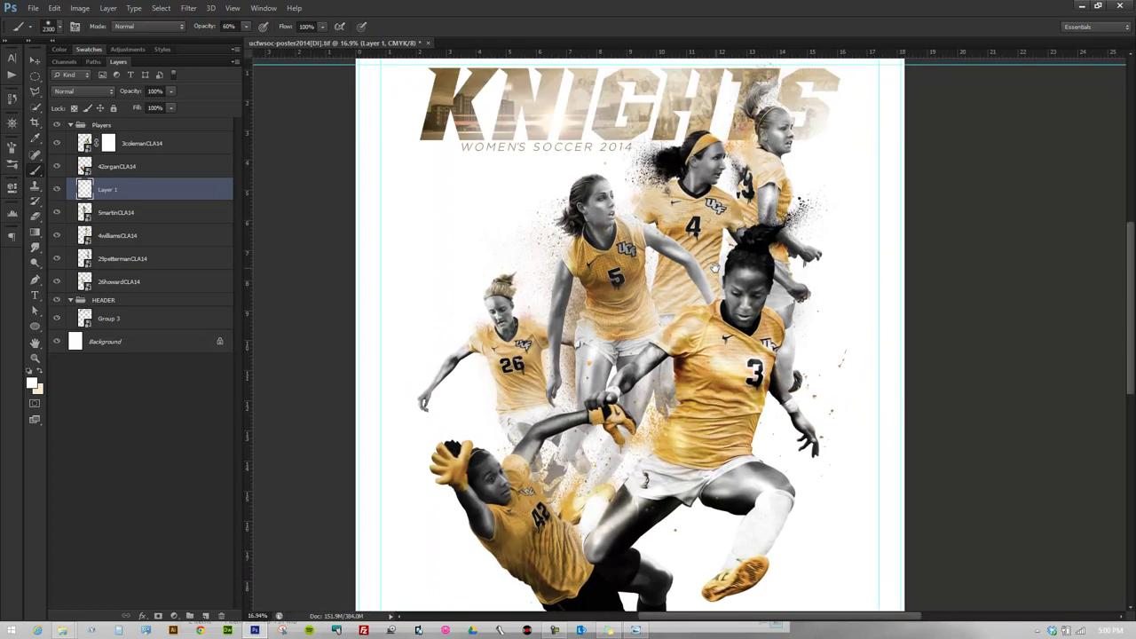
drag(690, 337, 699, 218)
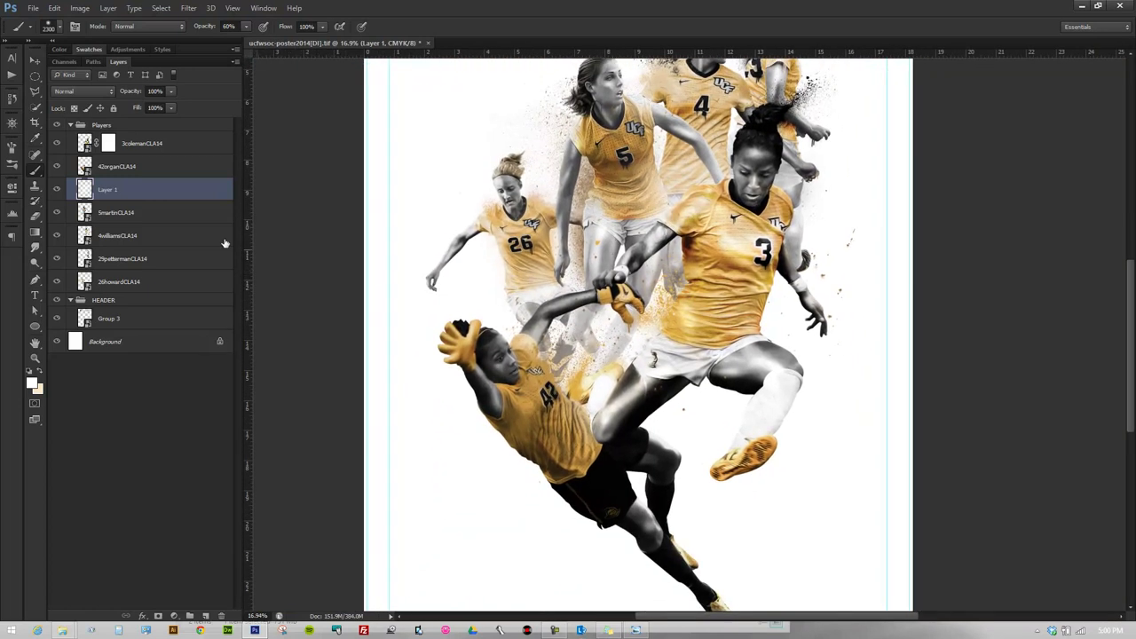
drag(88, 175, 96, 181)
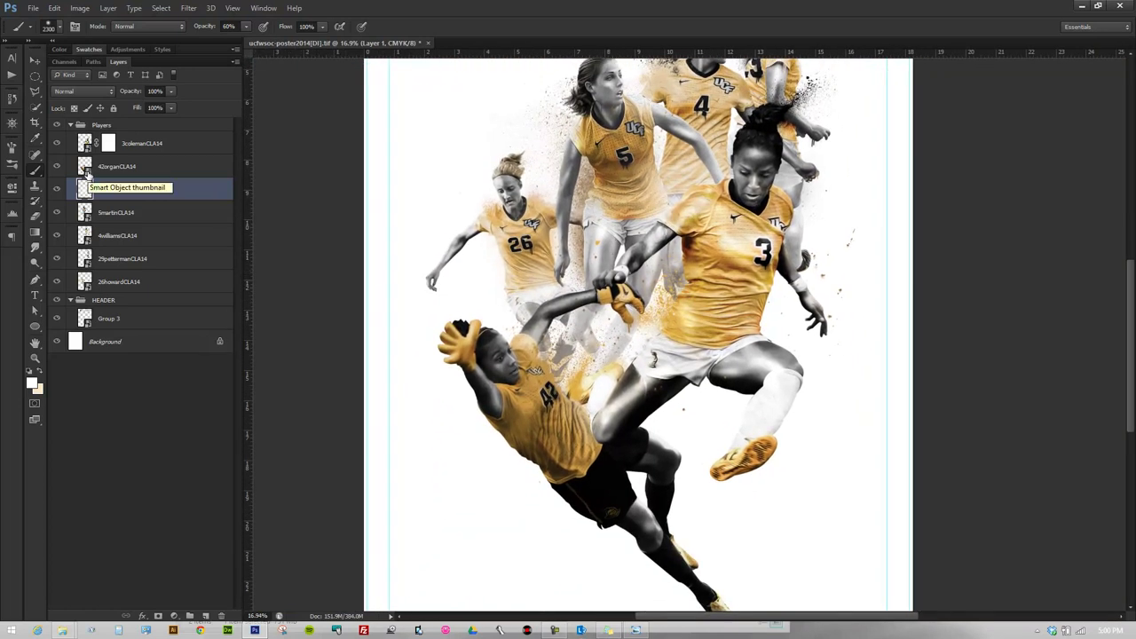
ctrl+click(87, 217)
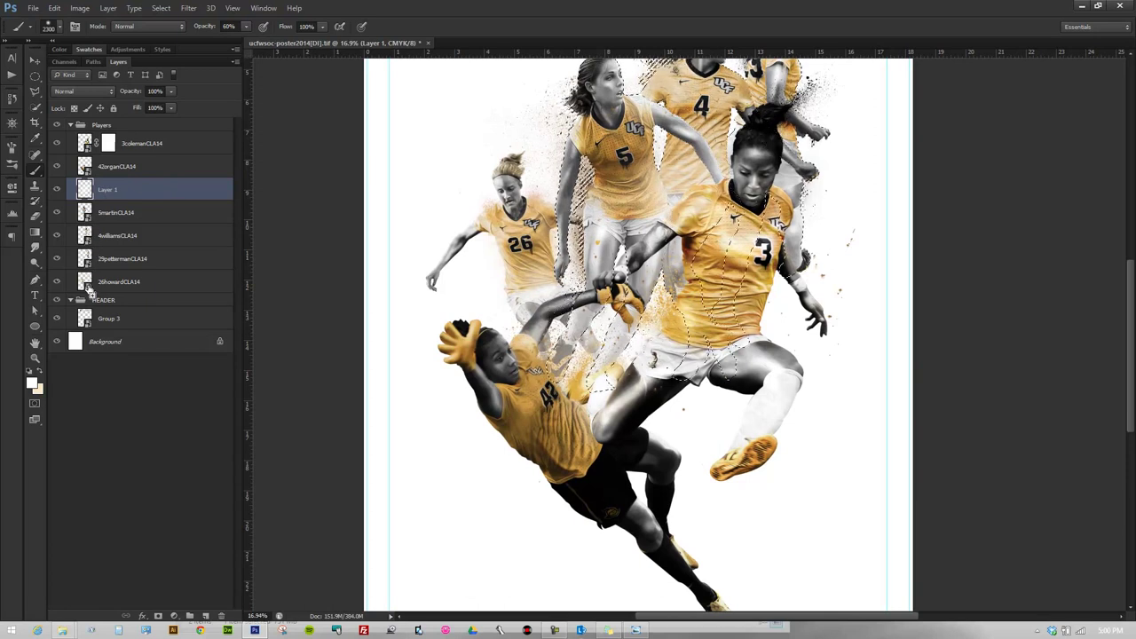
click(174, 616)
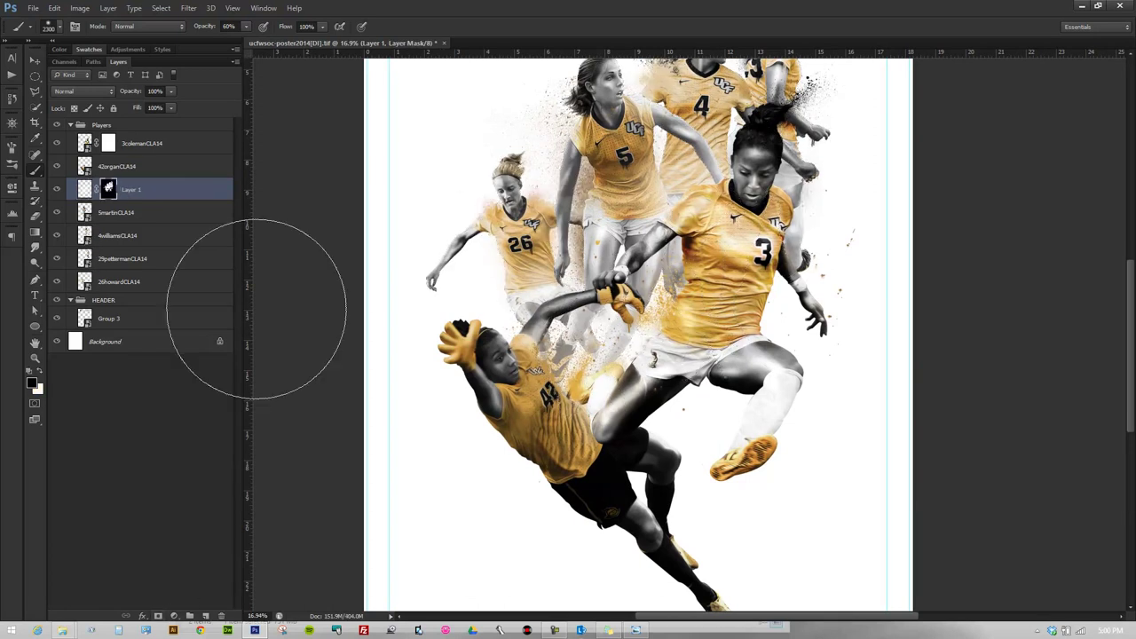
key(ctrl+0)
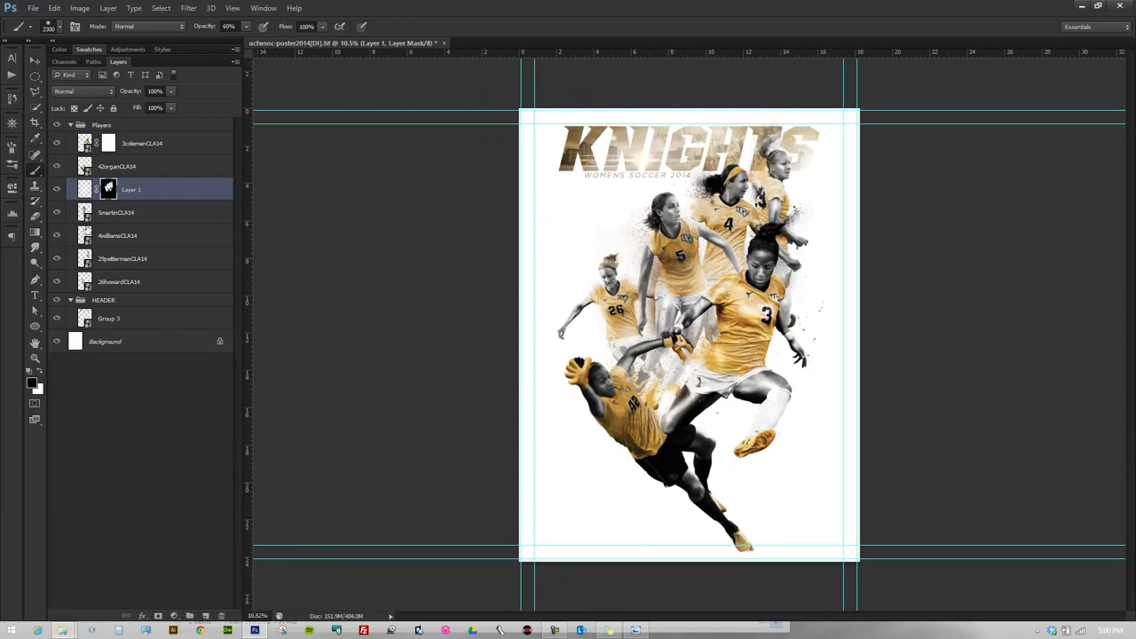
Save the poster with Ctrl+S
drag(35, 330, 89, 347)
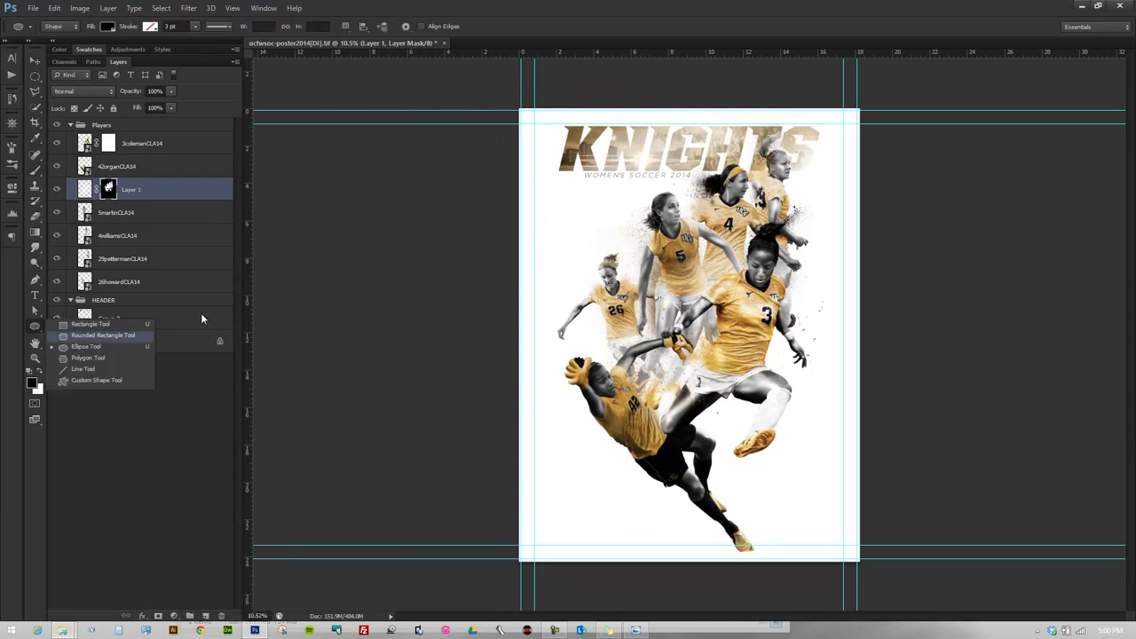
click(32, 11)
key(ctrl+s)
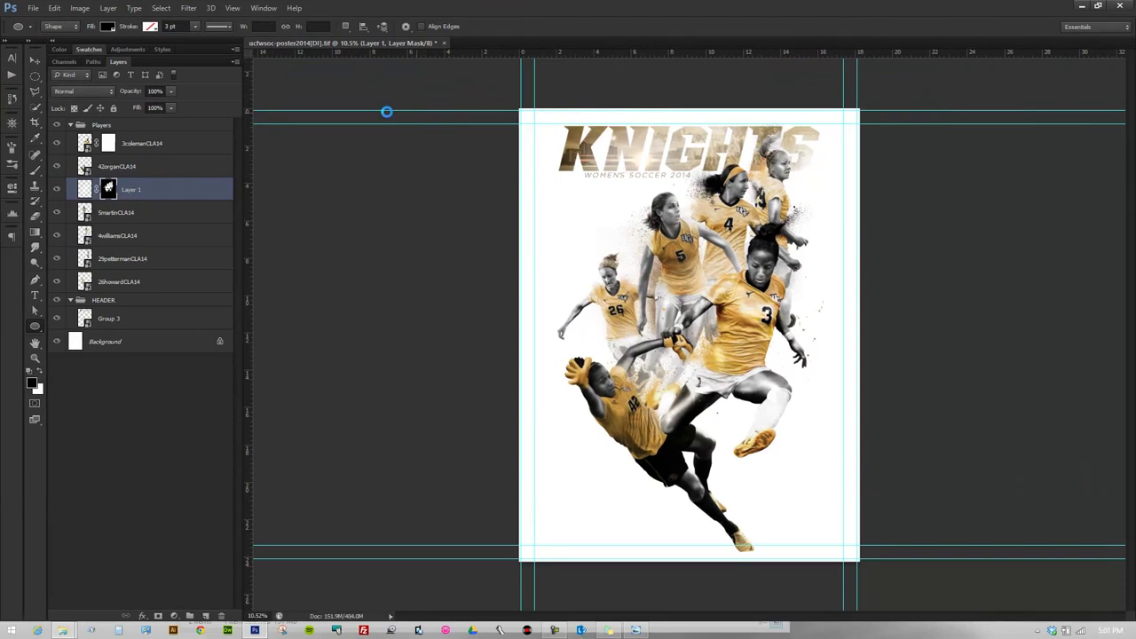
Open the stadium photo IMG_3299 via File > Open as Smart Object
click(34, 9)
click(400, 114)
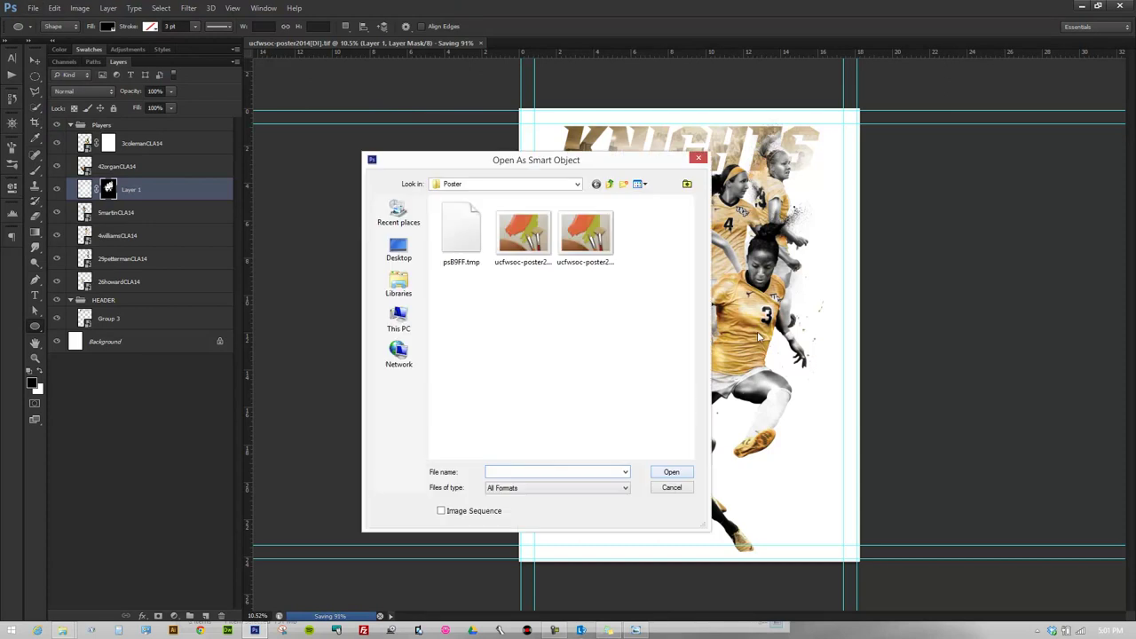
key(Escape)
click(38, 7)
click(70, 77)
click(433, 266)
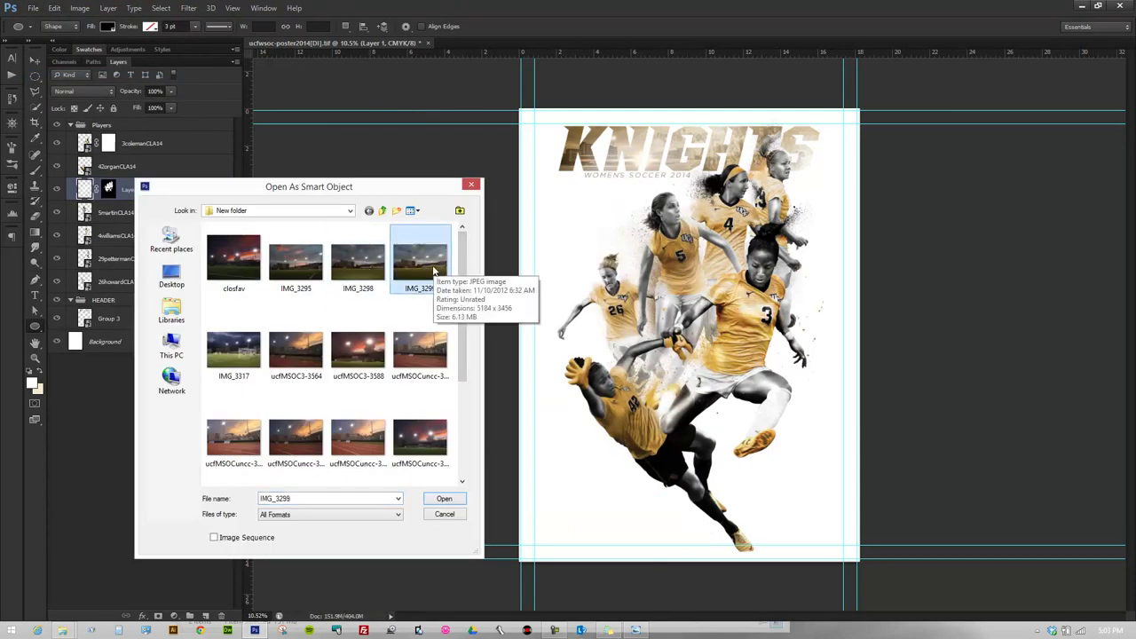
double_click(433, 266)
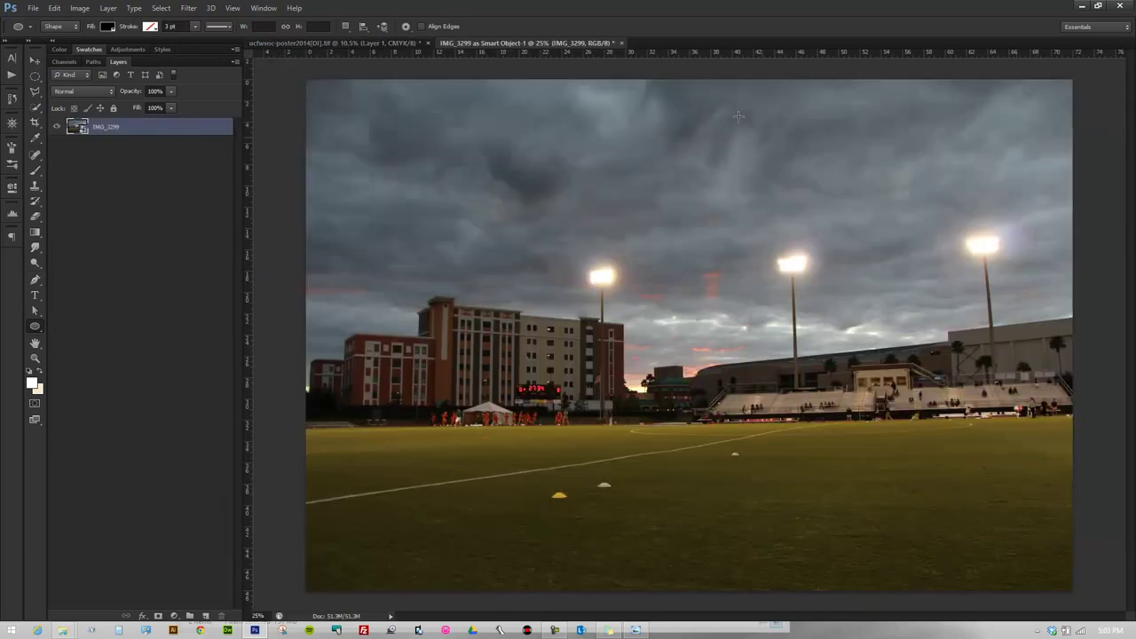
Copy the IMG_3299 layer into the poster as 'field' and close IMG_3299 without saving
mouse_move(500, 38)
mouse_down()
mouse_move(450, 469)
mouse_move(307, 370)
mouse_up()
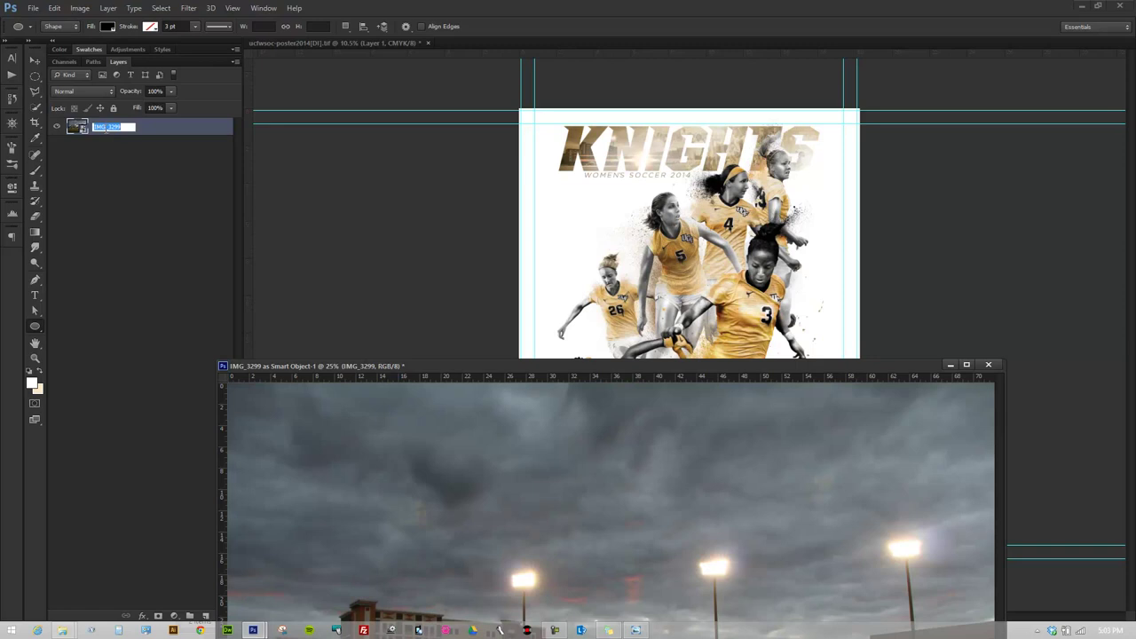
text(field)
key(Return)
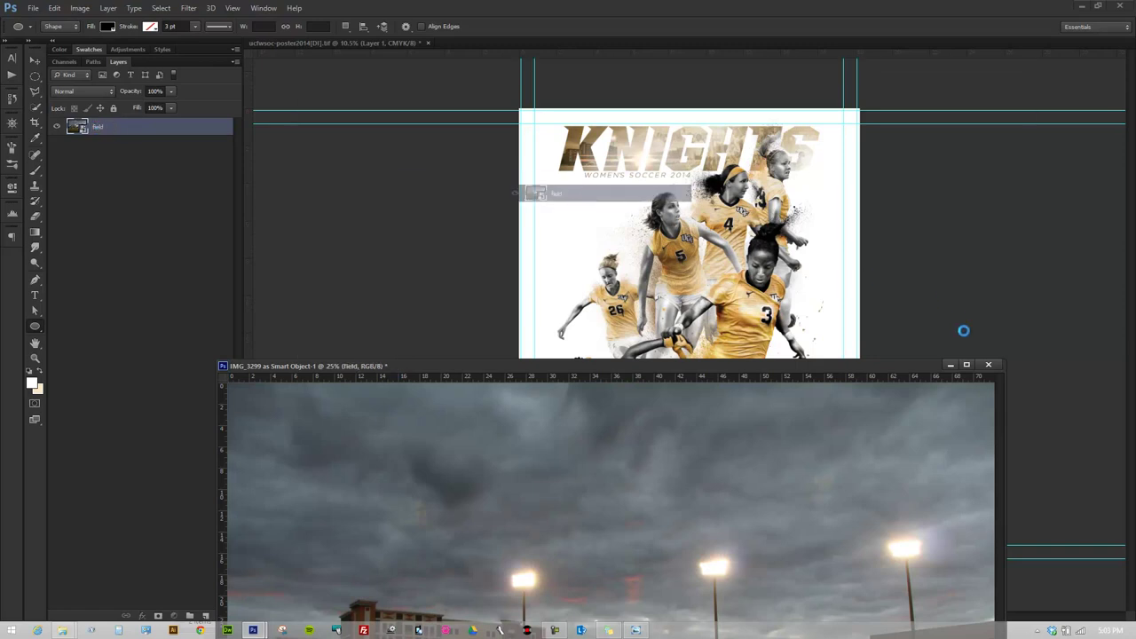
drag(77, 127, 953, 320)
click(988, 364)
click(570, 238)
Place the field layer above Background in a new group BG, moved to the poster's bottom
key(v)
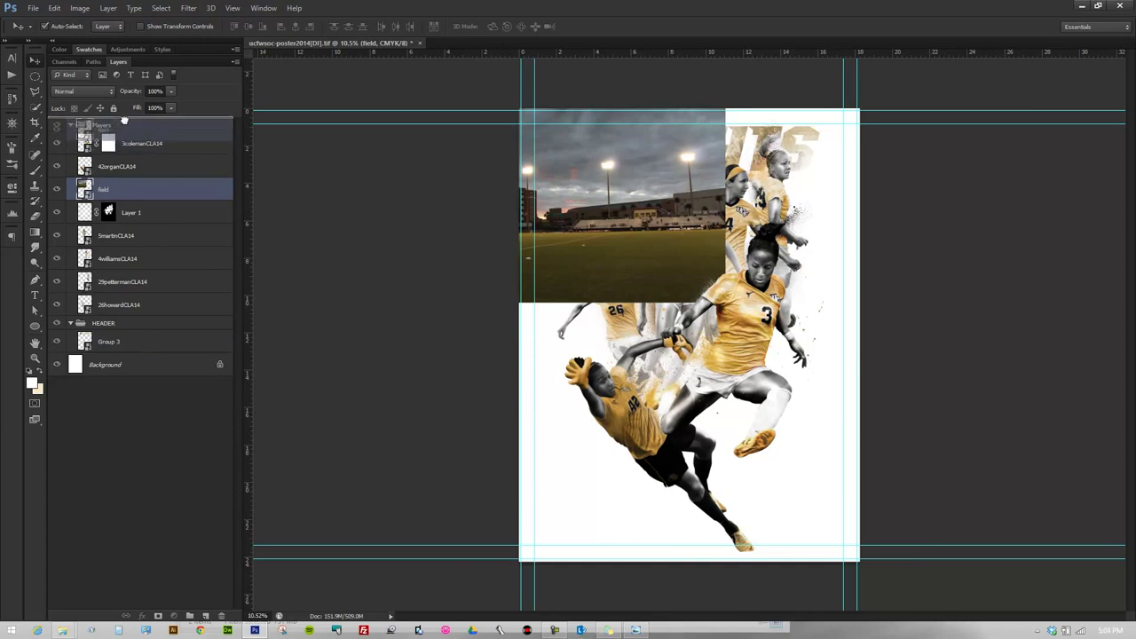
drag(118, 185, 98, 160)
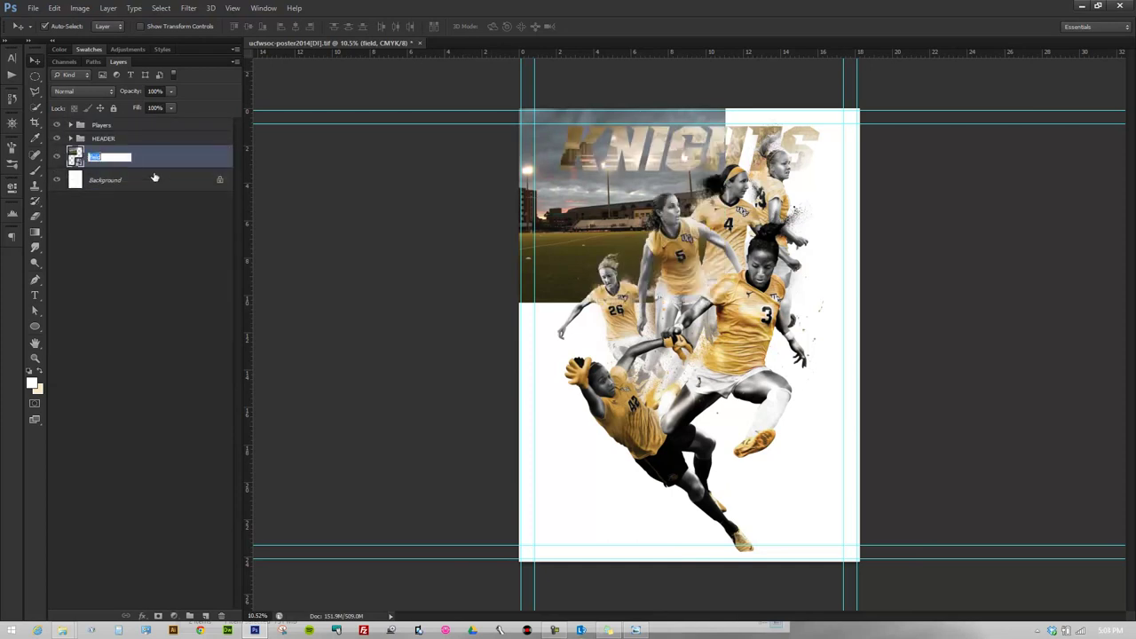
key(ctrl+g)
text(G)
click(103, 170)
mouse_move(850, 128)
mouse_down()
mouse_move(863, 380)
mouse_move(887, 327)
mouse_move(857, 375)
mouse_up()
key(ctrl+t)
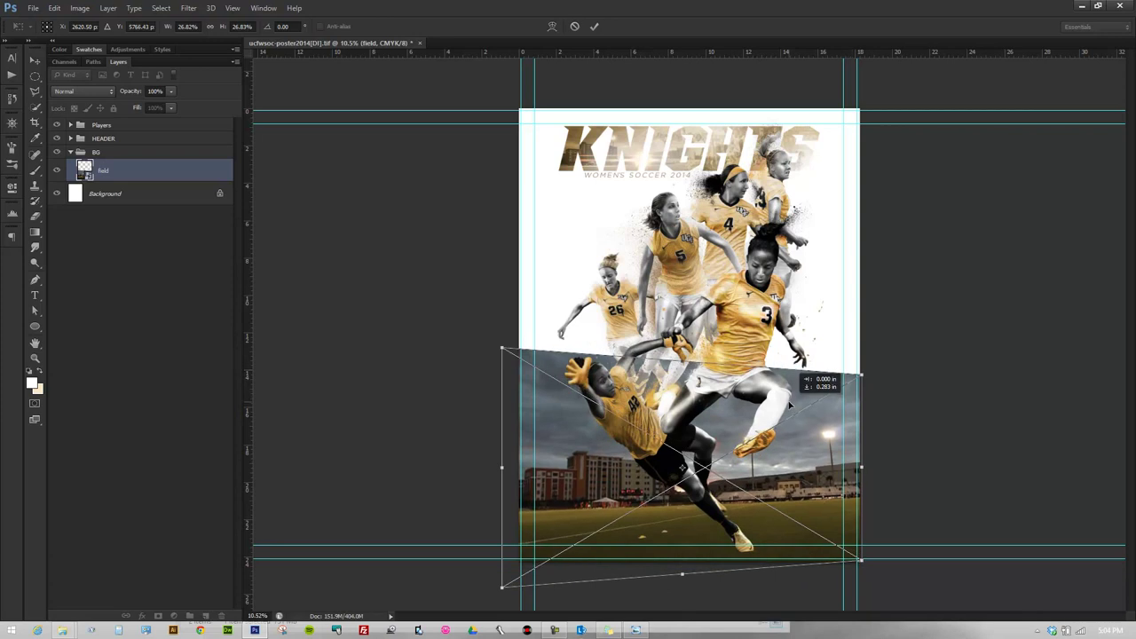
Rotate and enlarge the field photo to cover the poster's lower half, then apply
drag(858, 375, 812, 336)
mouse_move(855, 384)
mouse_down()
mouse_move(877, 339)
mouse_move(861, 334)
mouse_up()
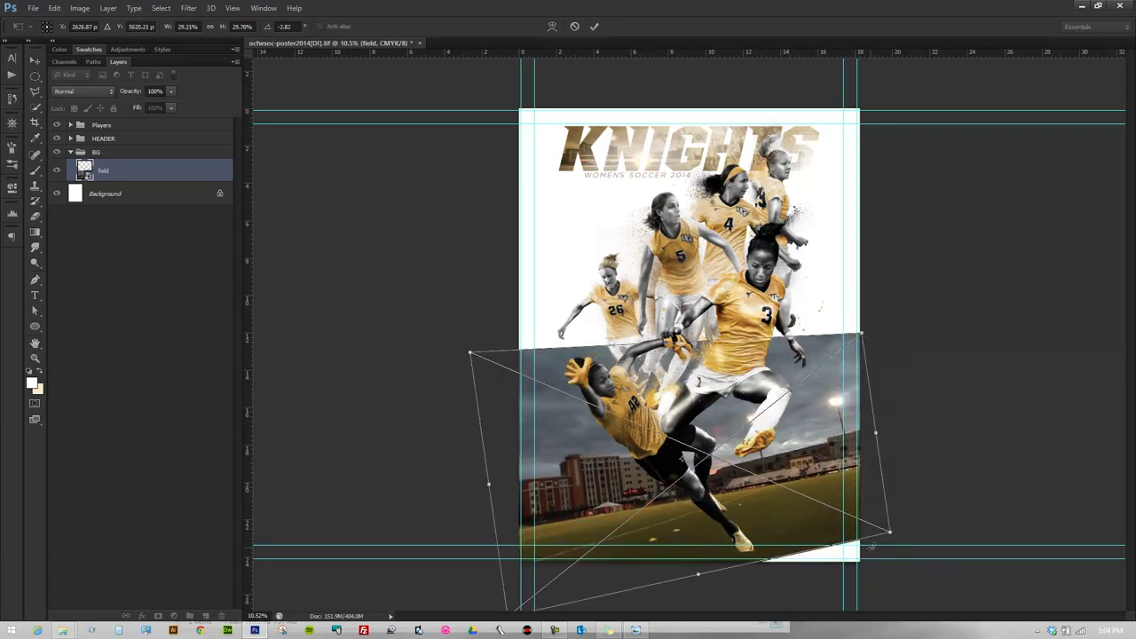
mouse_move(900, 540)
mouse_down()
mouse_move(931, 558)
mouse_move(942, 533)
mouse_up()
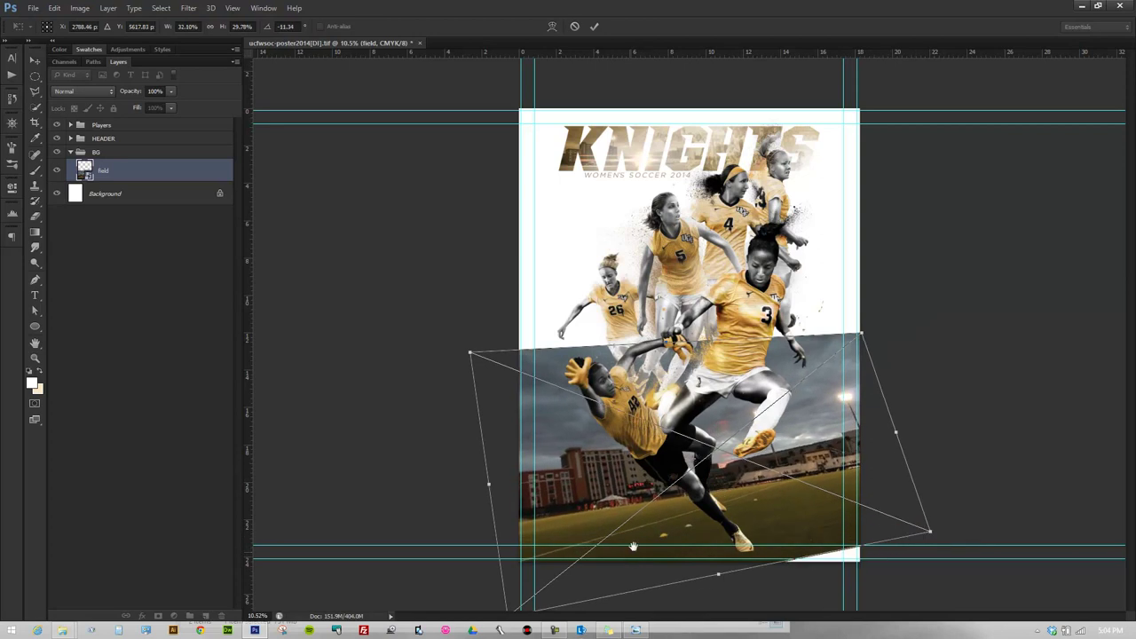
key(ctrl+minus)
mouse_move(540, 570)
mouse_down()
mouse_move(549, 588)
mouse_move(518, 586)
mouse_up()
drag(890, 499, 894, 513)
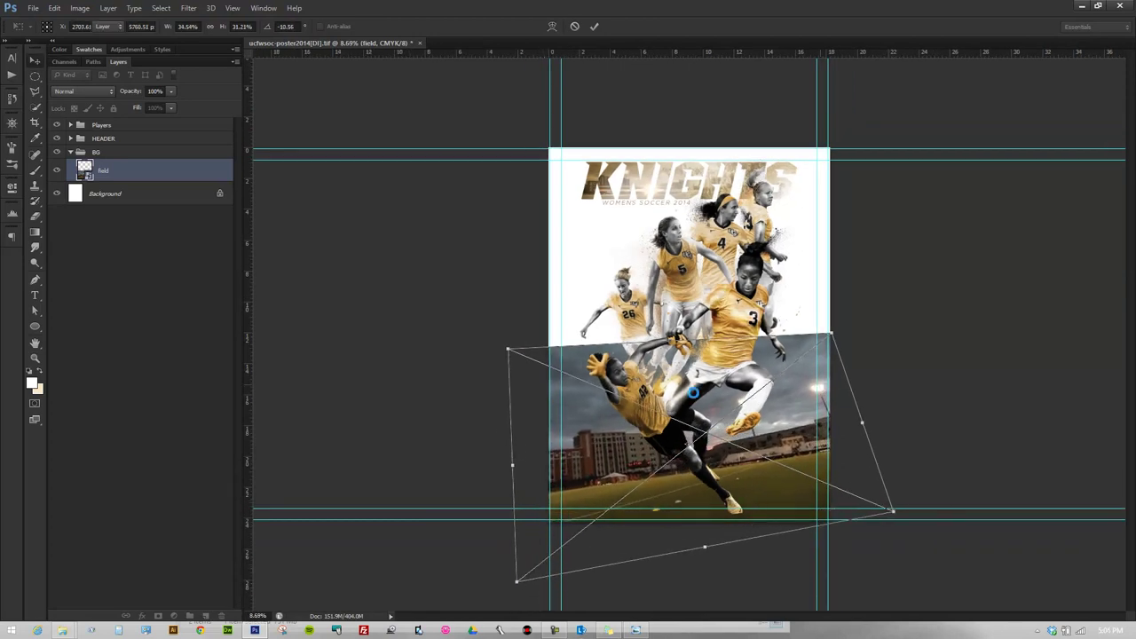
key(Return)
Rasterize the field layer and convert it back to a smart object
key(ctrl+plus)
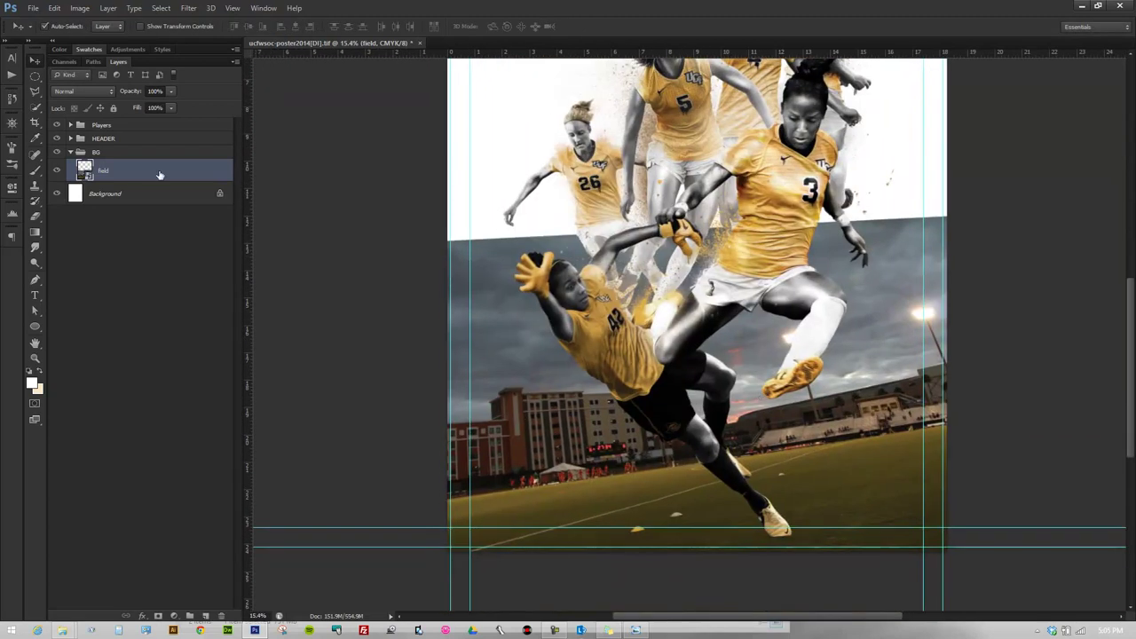
right_click(136, 171)
click(174, 294)
right_click(136, 174)
click(182, 238)
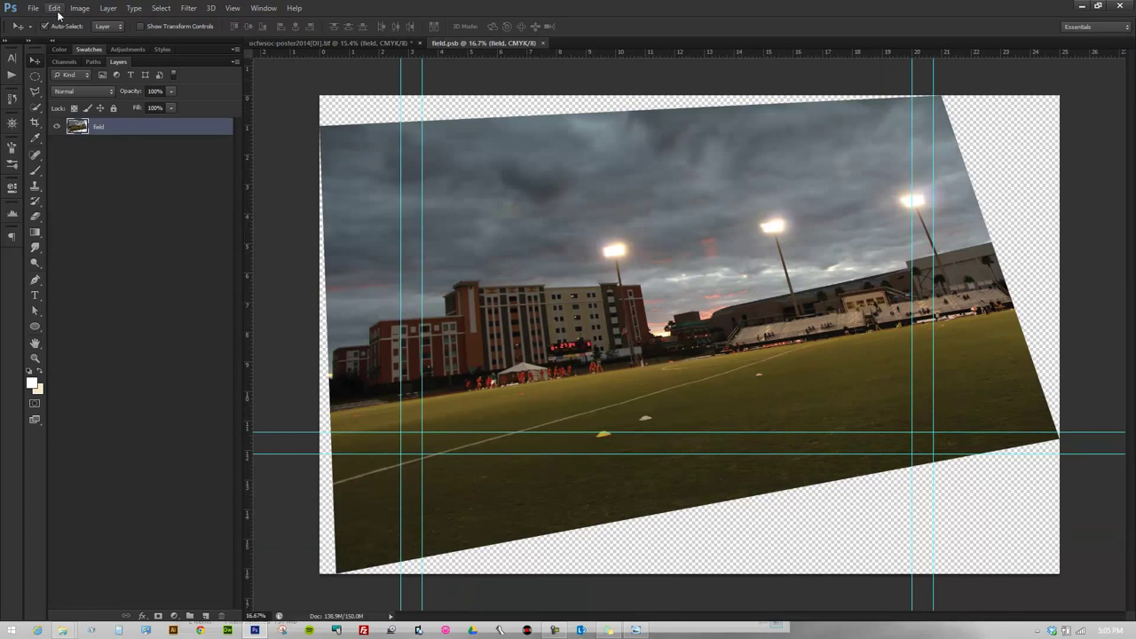
Lasso a freehand selection above the stands around the sky, redoing the first diagonal attempt
click(55, 8)
mouse_move(79, 8)
ctrl+click(79, 134)
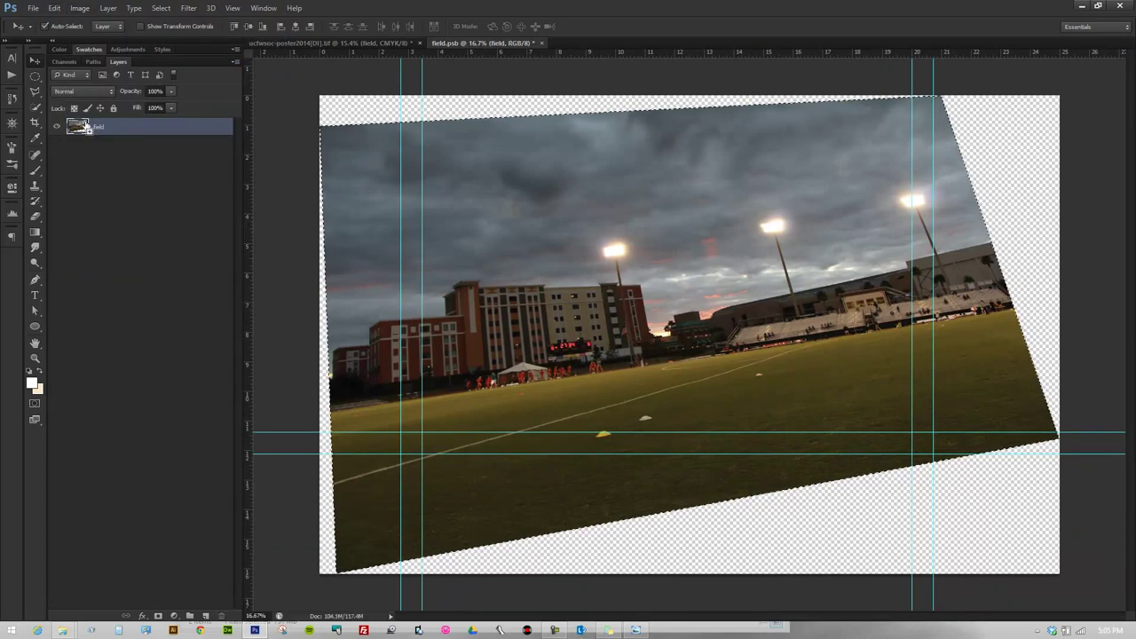
key(w)
key(alt+l)
key(Escape)
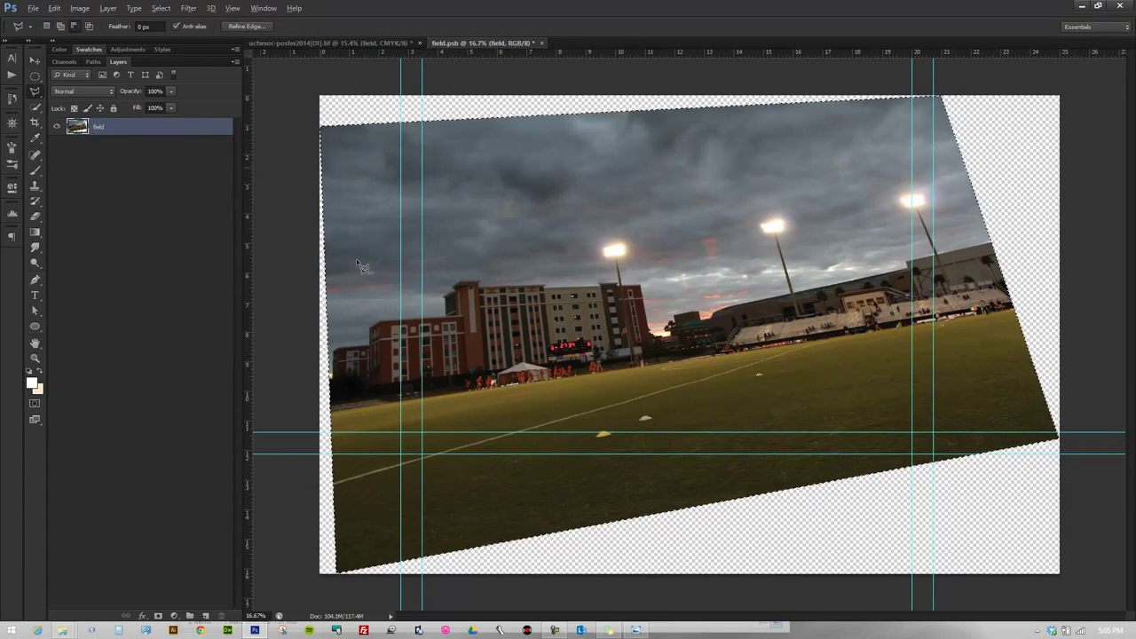
drag(306, 415, 706, 279)
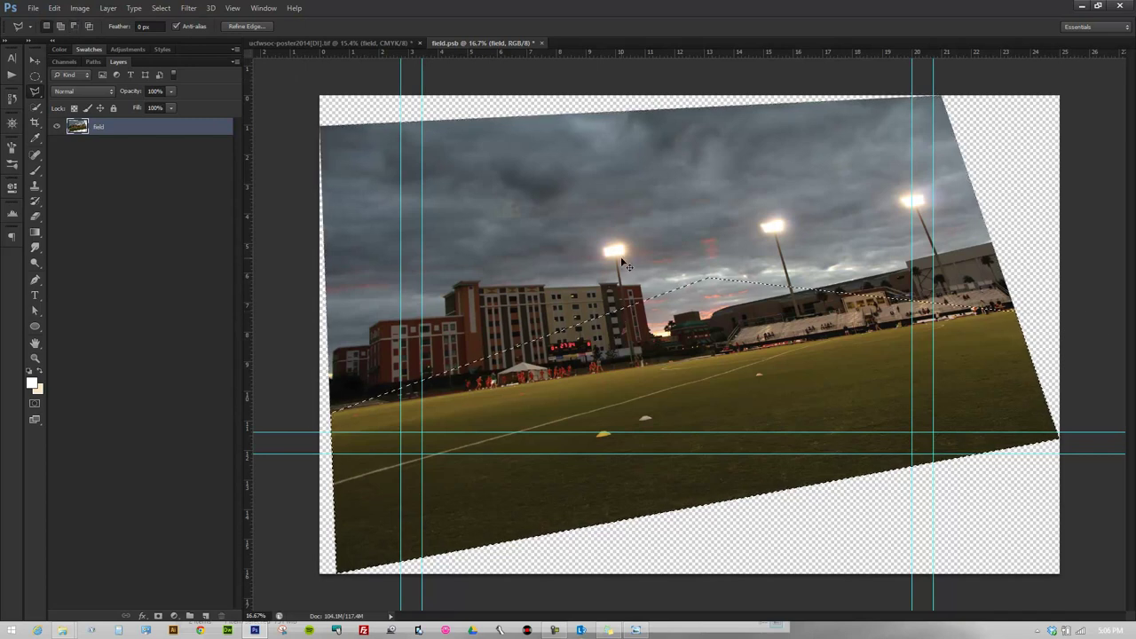
key(ctrl+z)
mouse_move(284, 424)
mouse_down()
mouse_move(1079, 86)
mouse_move(1074, 306)
mouse_up()
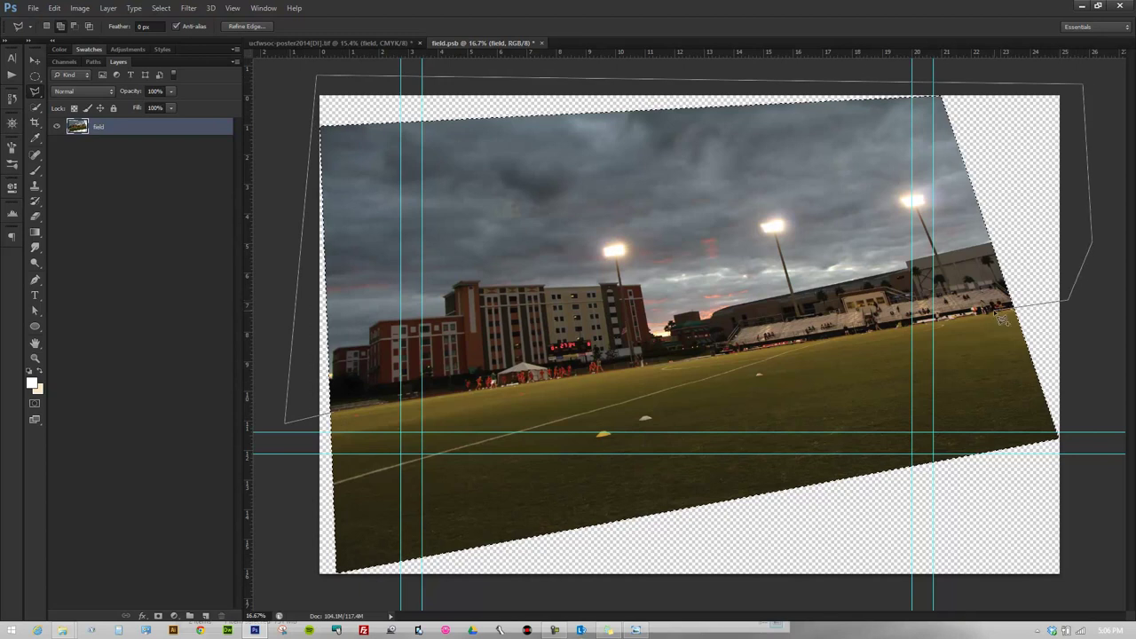
drag(1002, 320, 999, 322)
Try a Content-Aware fill on the sky selection, dismiss its error, and deselect
click(80, 8)
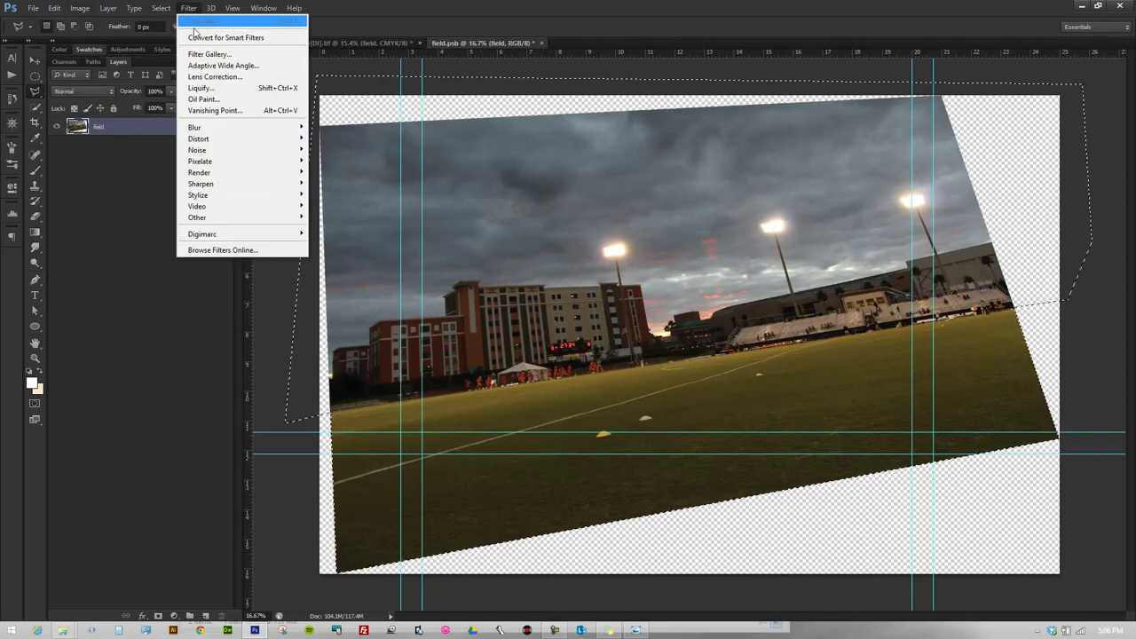
mouse_move(129, 100)
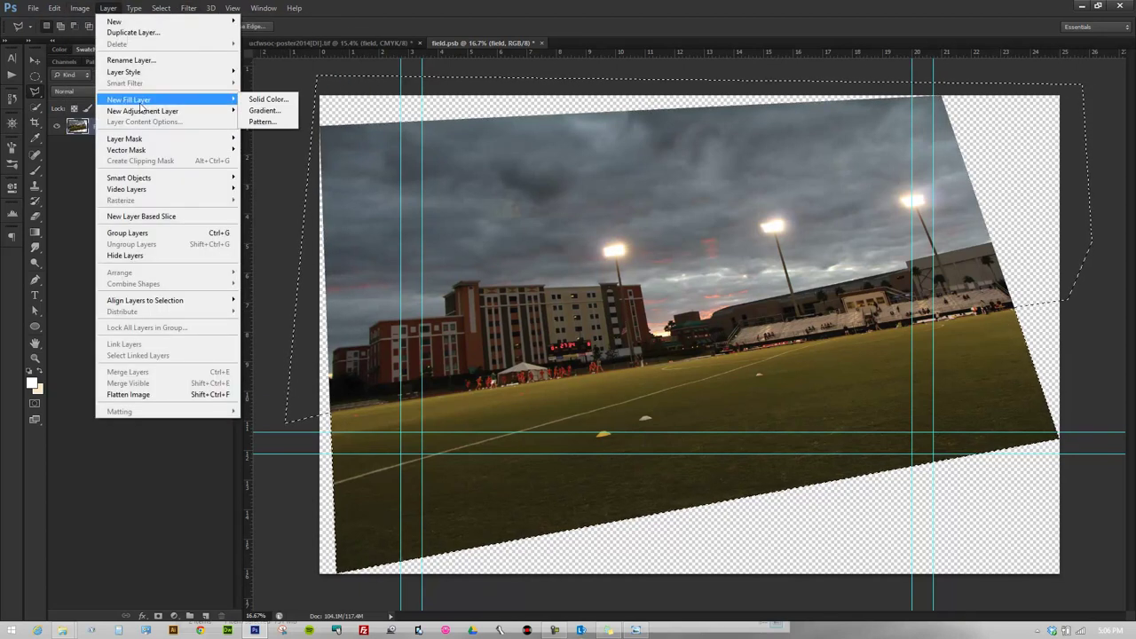
key(Escape)
key(Escape)
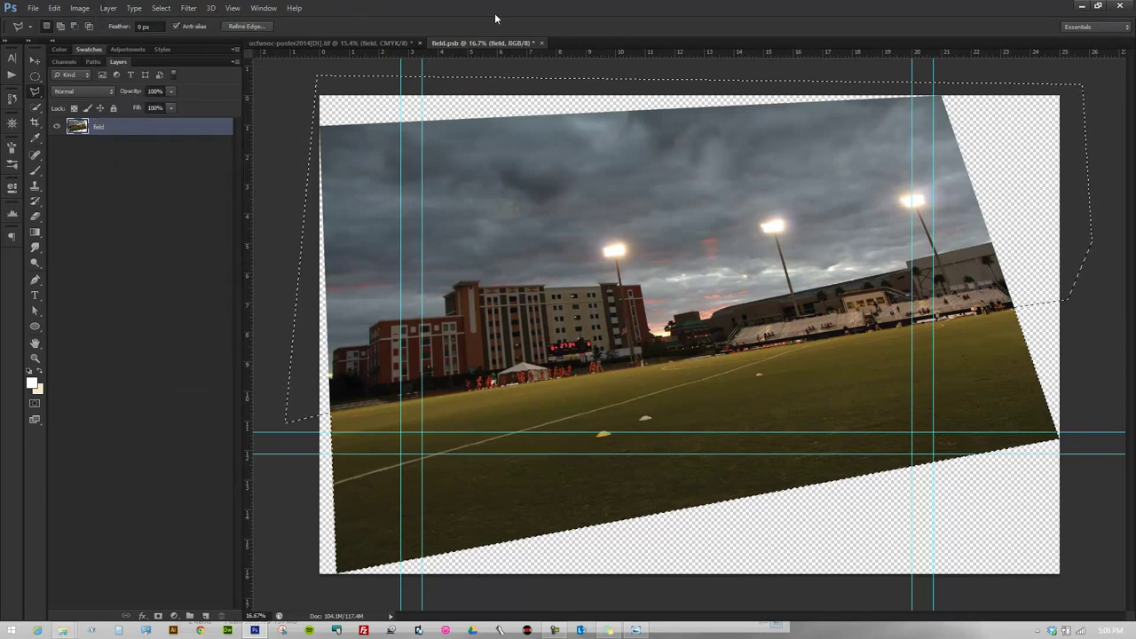
key(shift+F5)
click(462, 157)
click(457, 192)
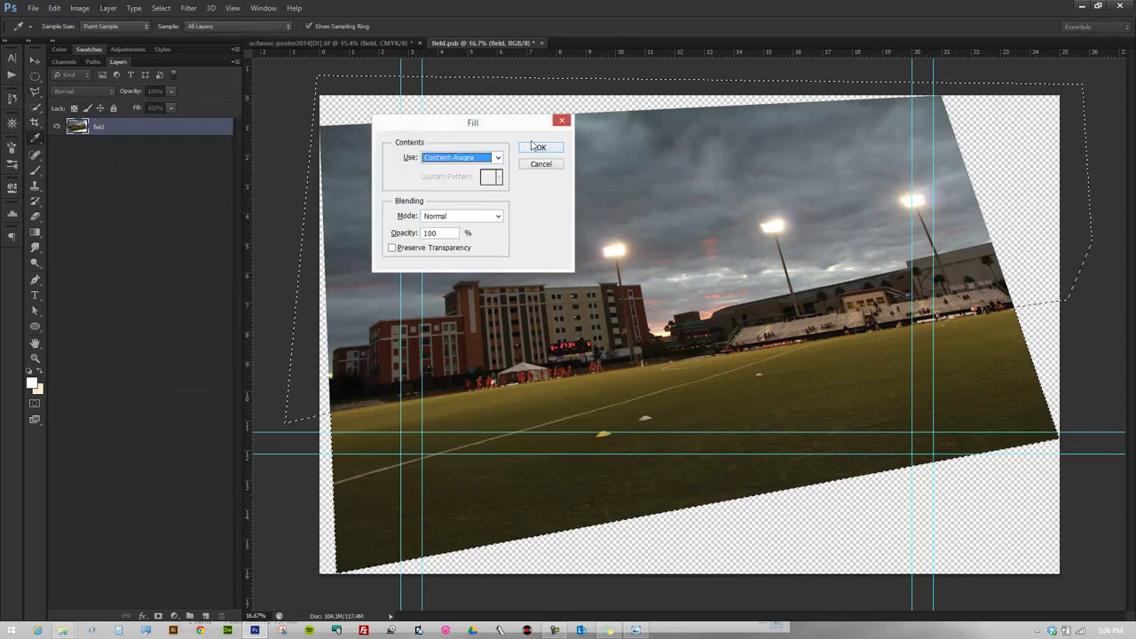
click(530, 147)
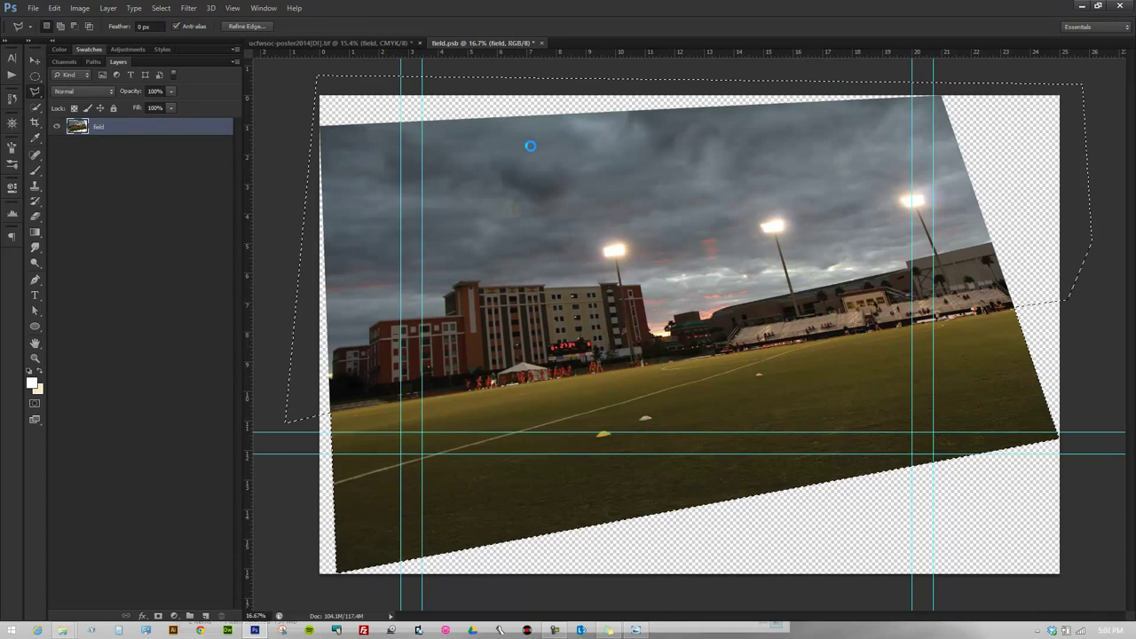
click(551, 238)
key(ctrl+d)
Polygonal-lasso the empty bottom-left corner and Content-Aware fill it with grass
key(v)
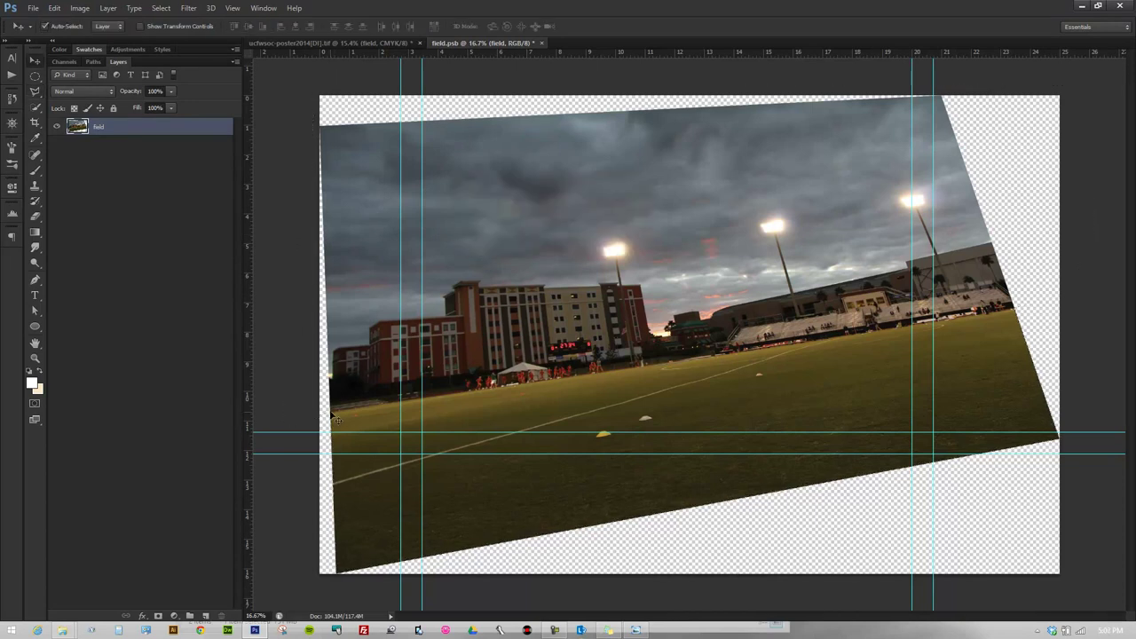
key(l)
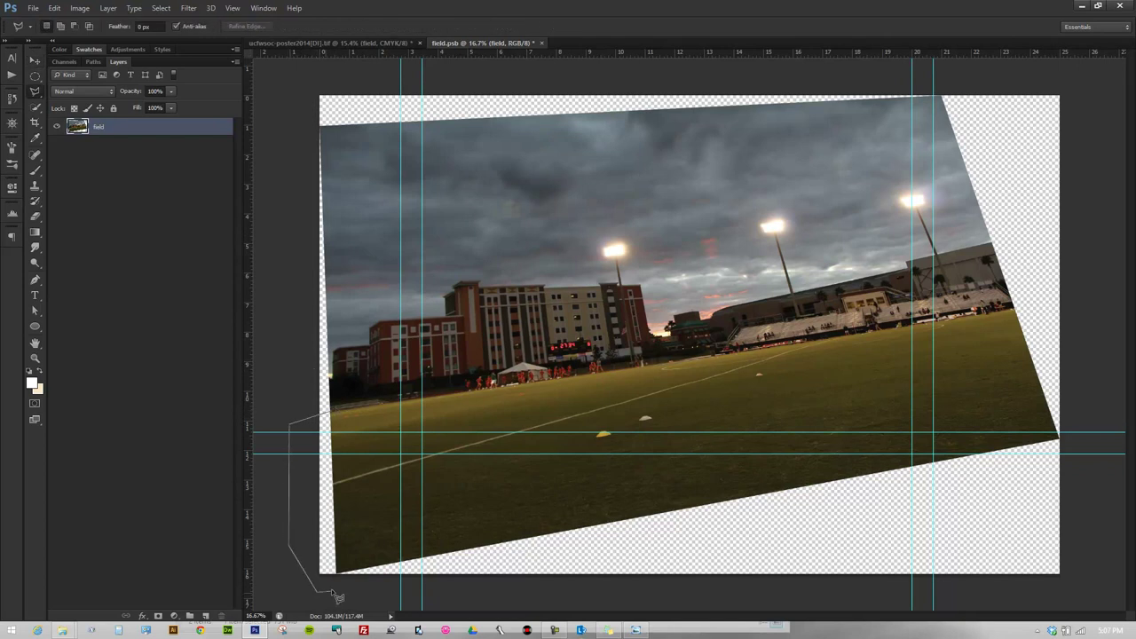
drag(333, 600, 480, 405)
key(shift+F5)
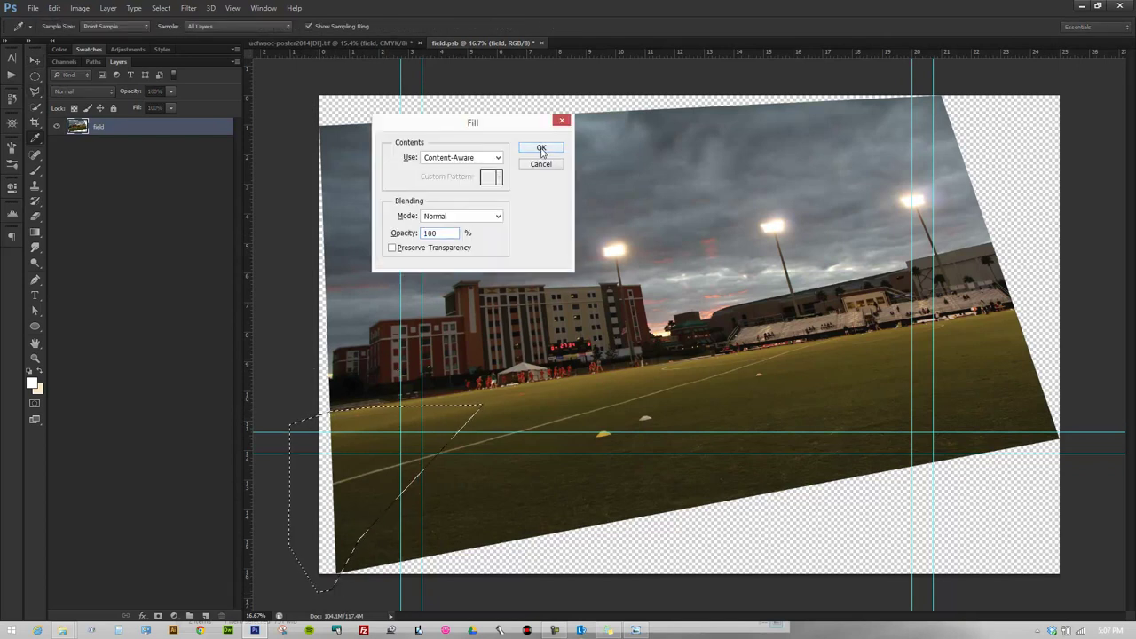
click(542, 148)
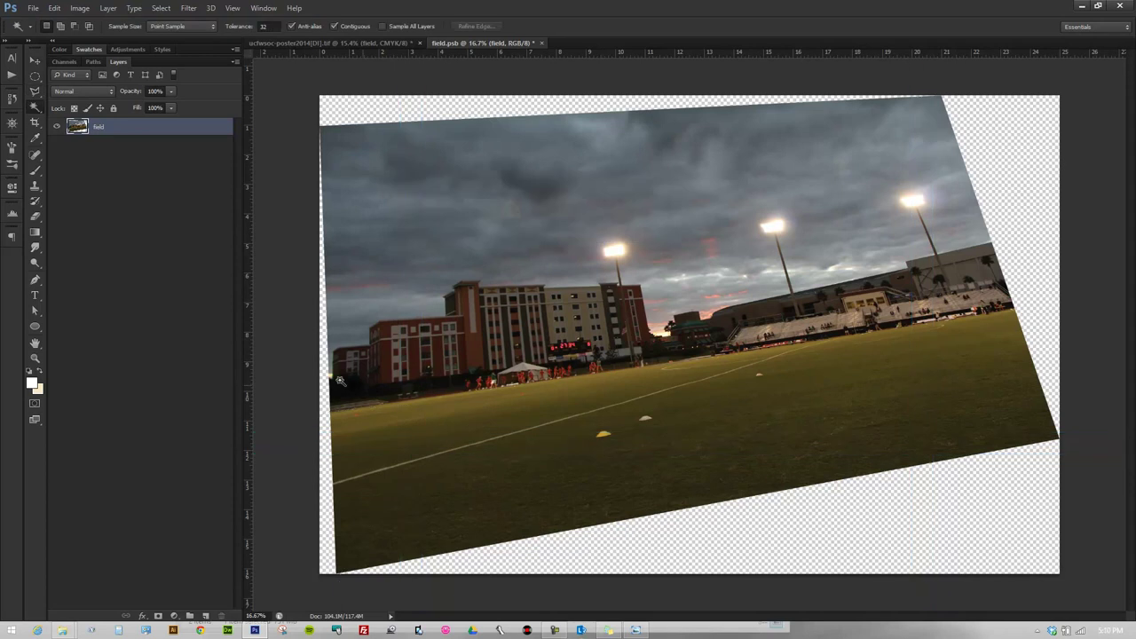
Select the transparent left-edge area, expand it twice, and Content-Aware fill it
click(324, 375)
click(161, 8)
click(292, 162)
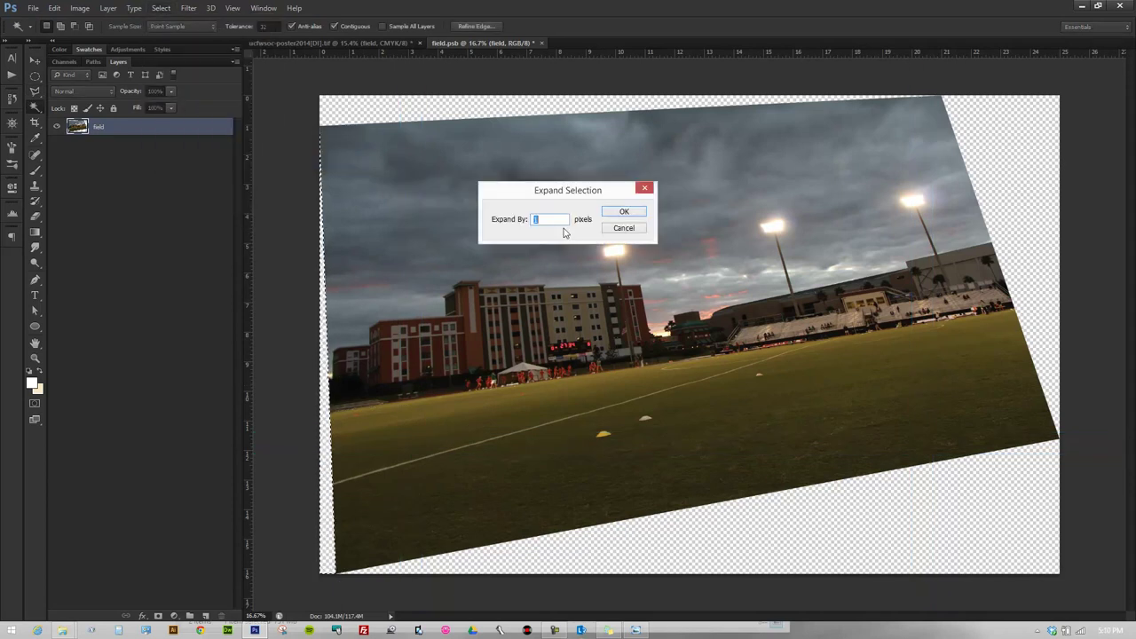
click(622, 213)
click(161, 8)
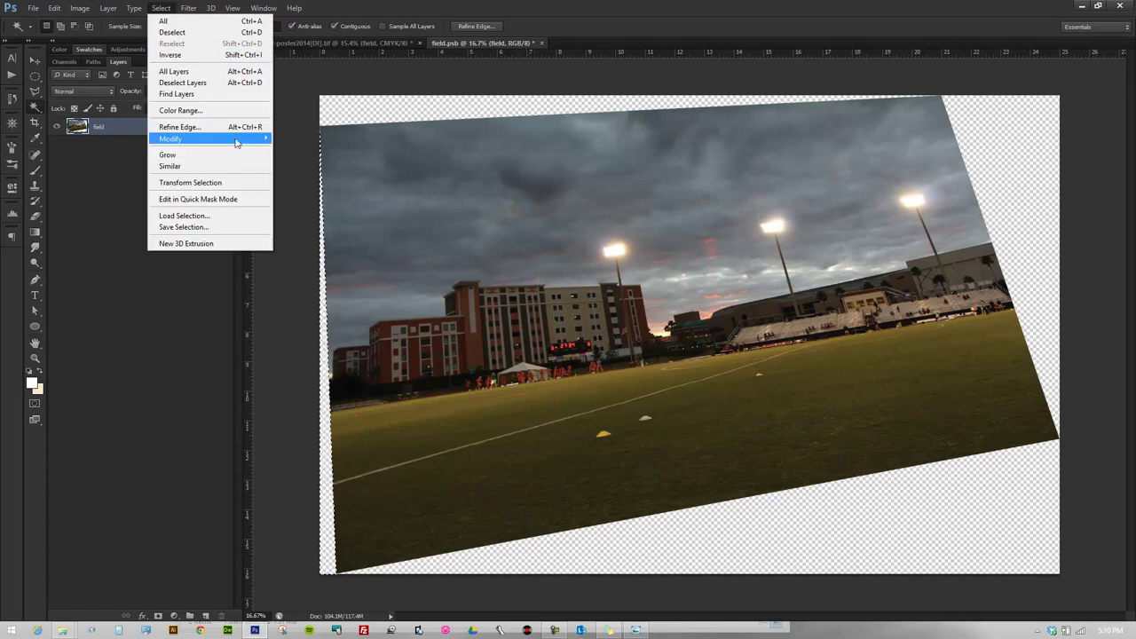
click(292, 162)
click(623, 213)
key(shift+F5)
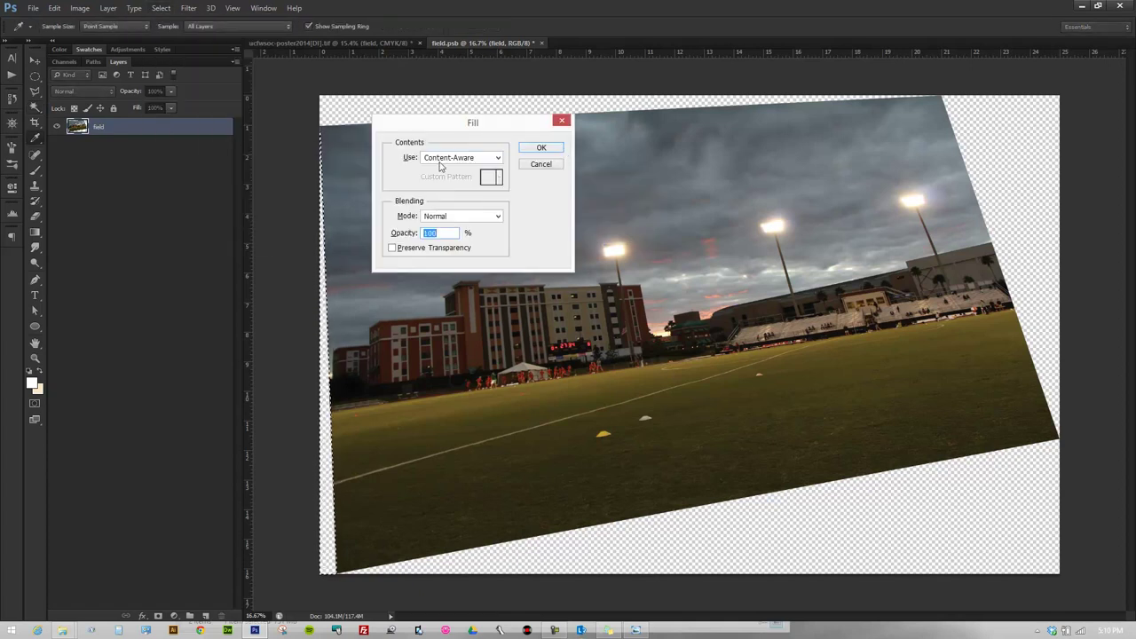
click(551, 147)
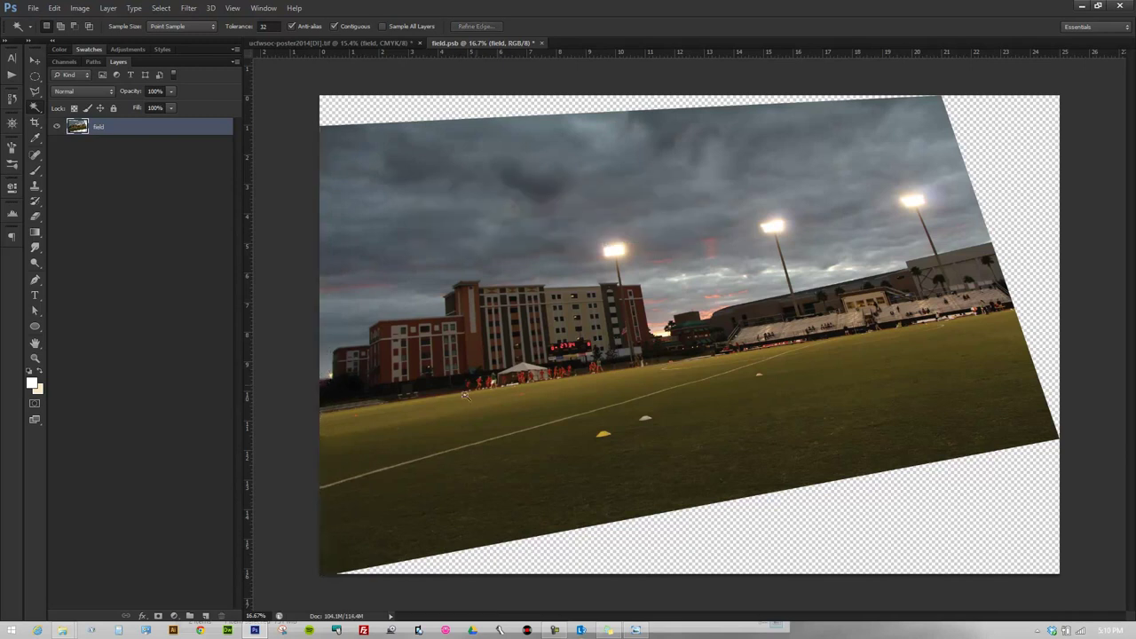
Select the transparent bottom strip, expand it slightly, Content-Aware fill, and deselect
click(947, 522)
click(160, 8)
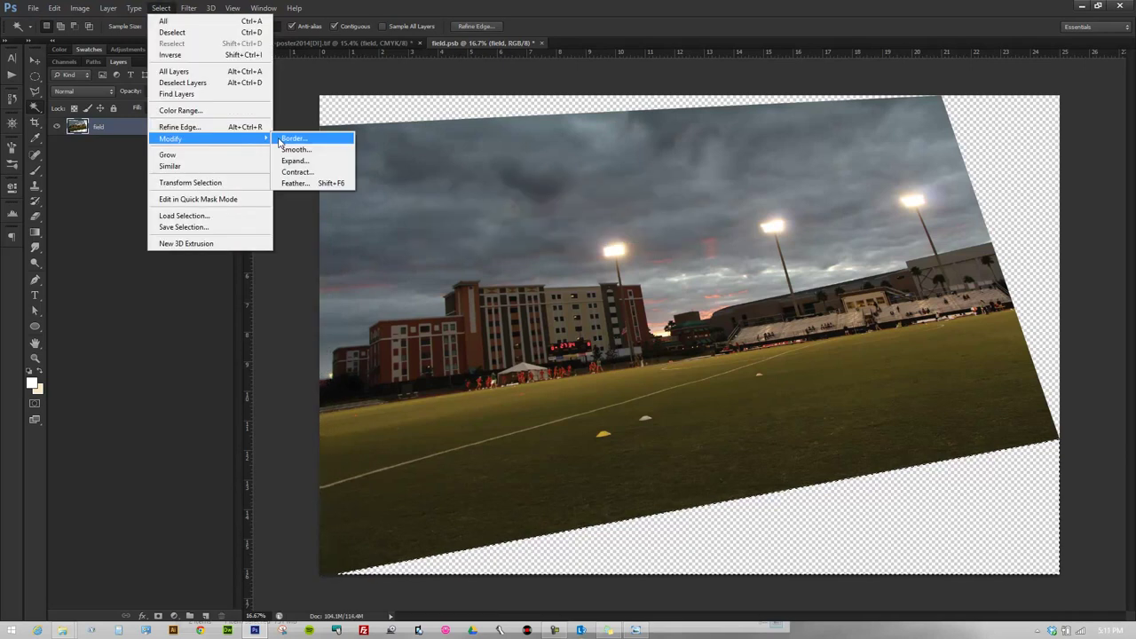
click(329, 164)
key(Return)
key(shift+F5)
click(543, 149)
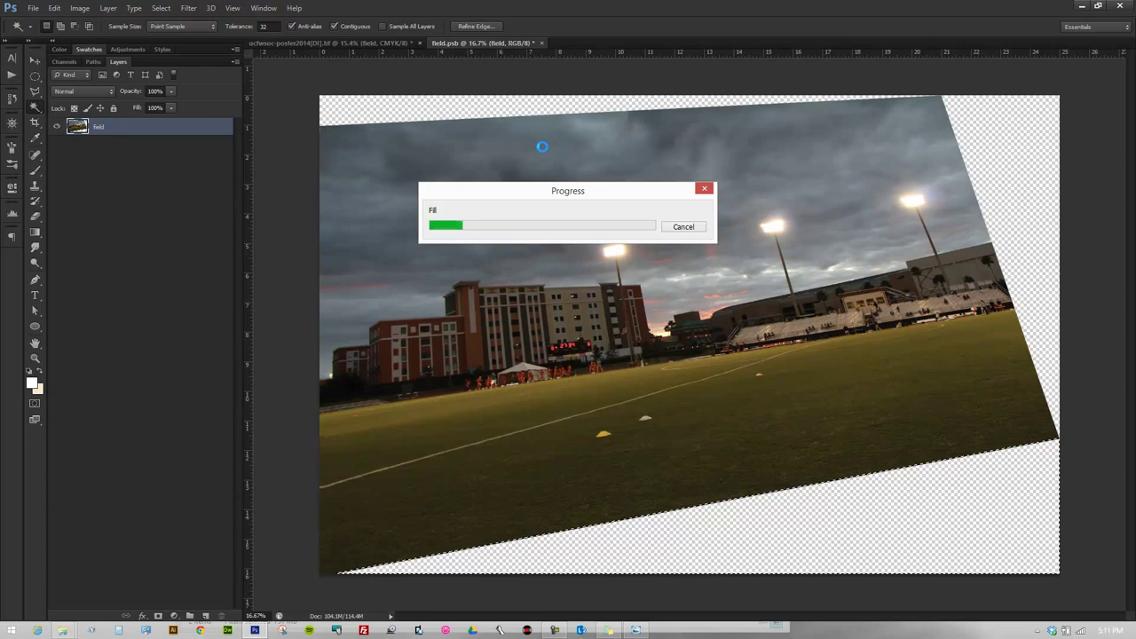
key(ctrl+d)
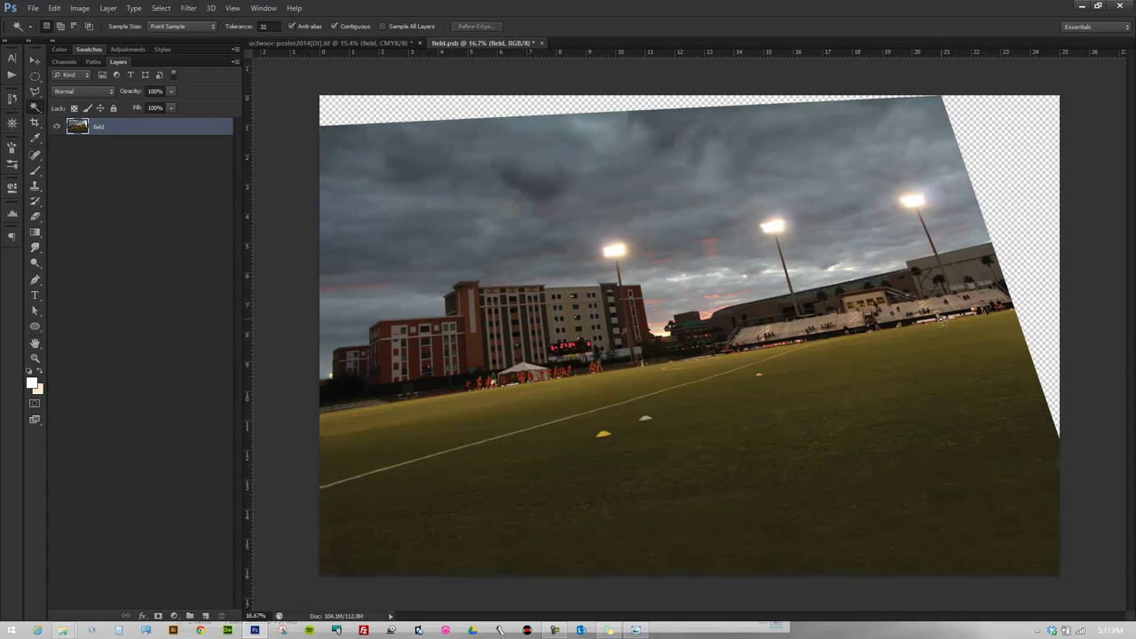
Polygonal-lasso a tight wedge along the right edge and Content-Aware fill it
key(l)
click(1071, 300)
click(1074, 511)
click(988, 377)
click(1008, 310)
click(1009, 310)
click(1071, 300)
click(1074, 479)
click(1009, 311)
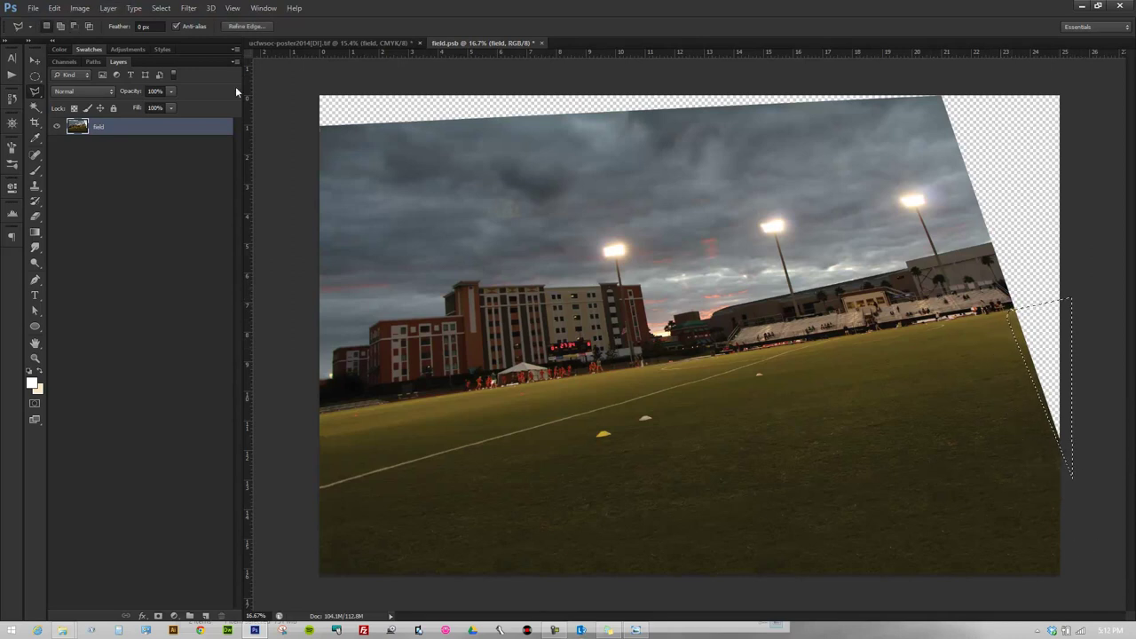
key(shift+BackSpace)
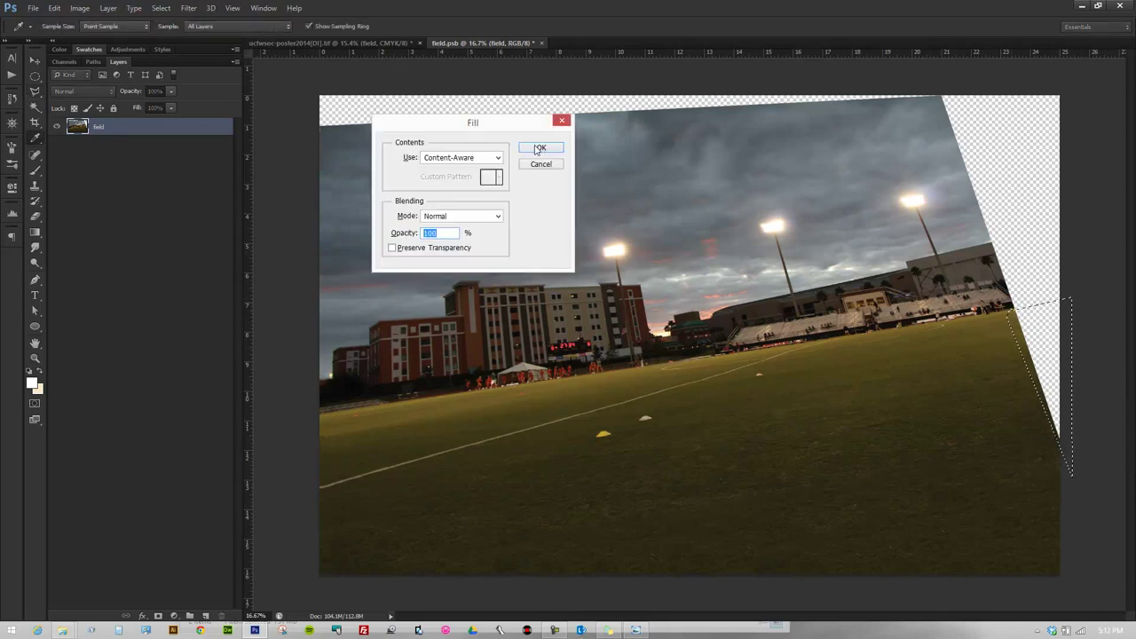
click(537, 149)
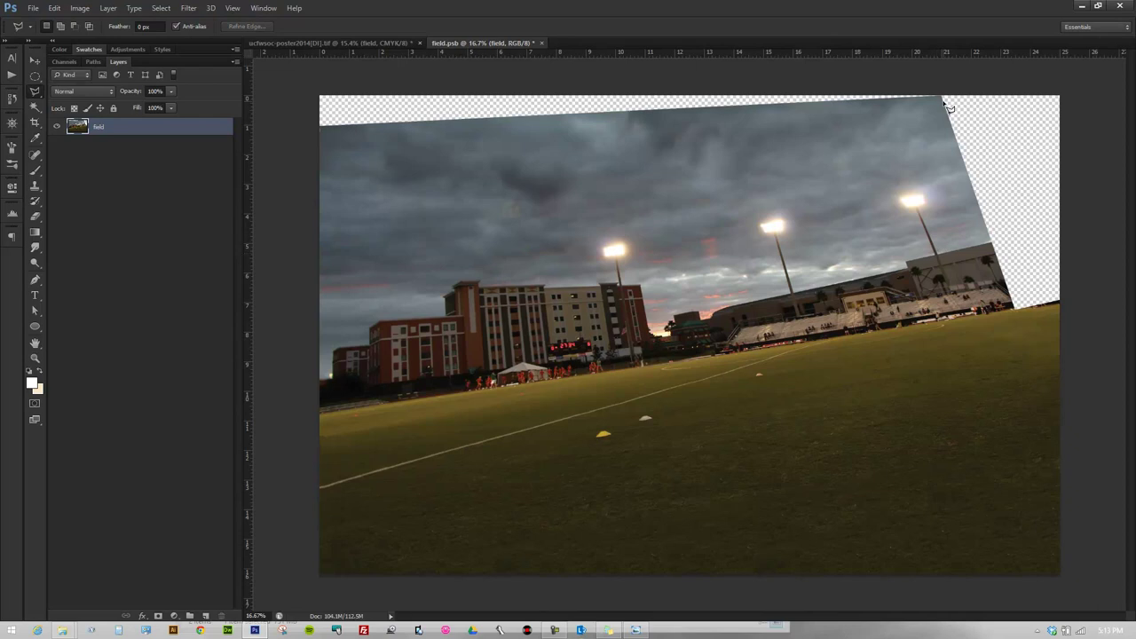
Content-Aware fill the top gap and the top-right gap with sky
click(319, 133)
key(shift+BackSpace)
key(Return)
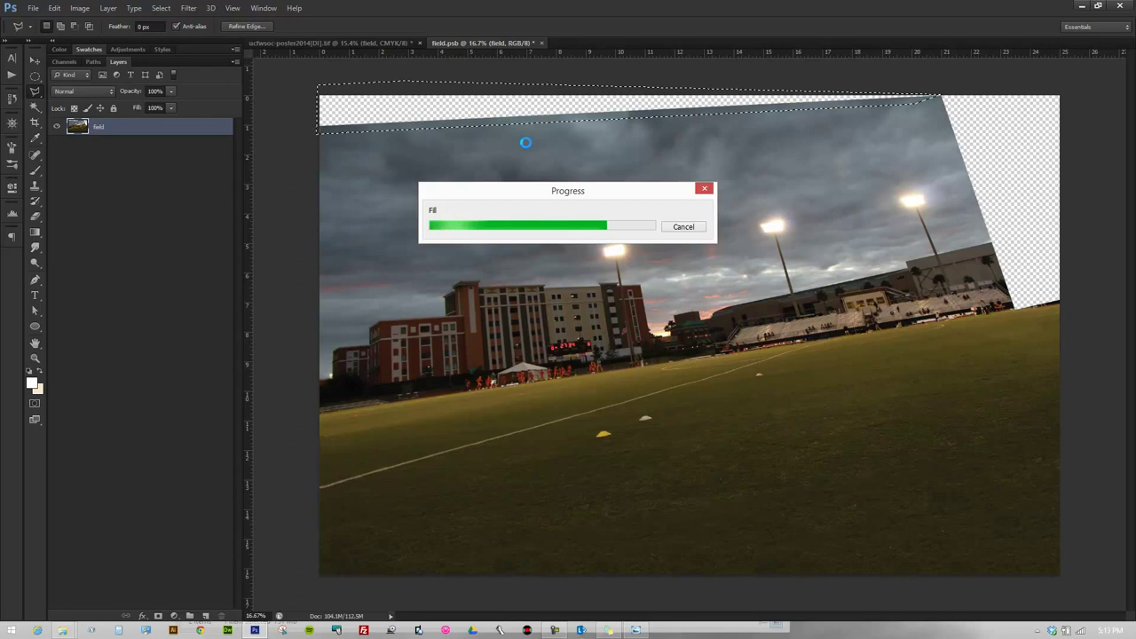
key(ctrl+d)
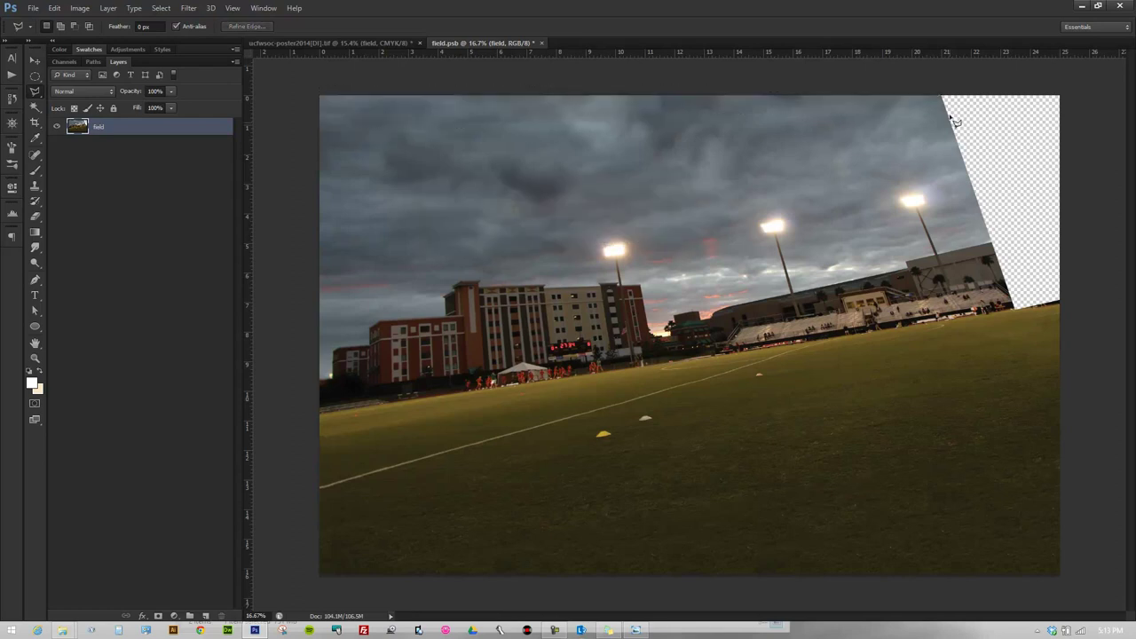
click(1070, 89)
double_click(1030, 75)
key(shift+BackSpace)
click(536, 147)
key(ctrl+d)
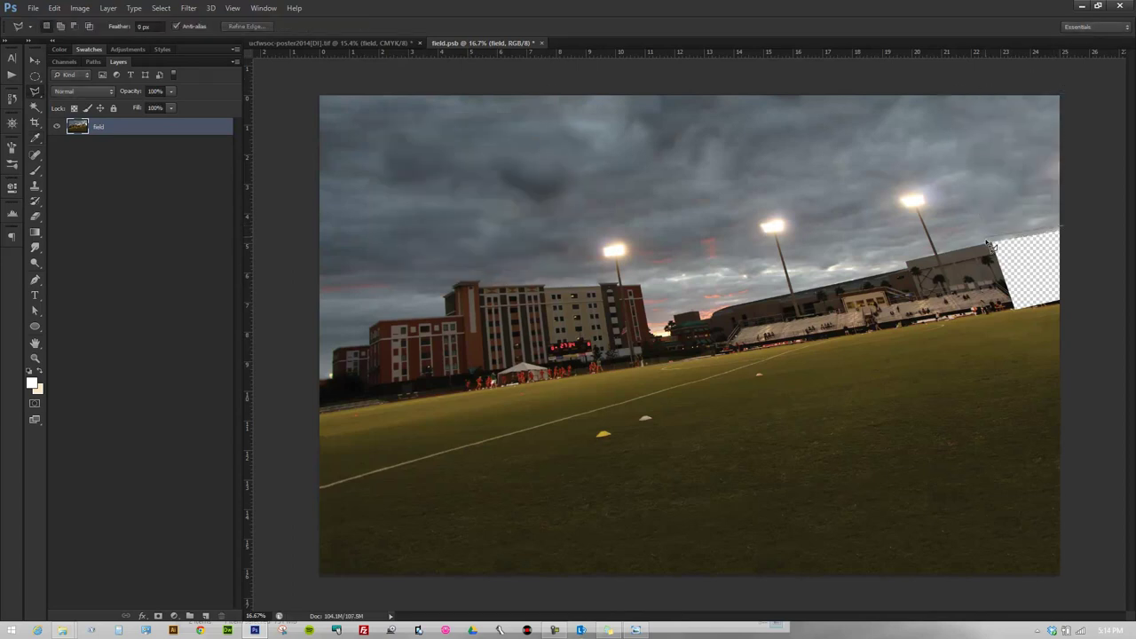
Outline the last right-edge gap and Content-Aware fill it with stands
click(1080, 242)
double_click(1065, 302)
key(shift+BackSpace)
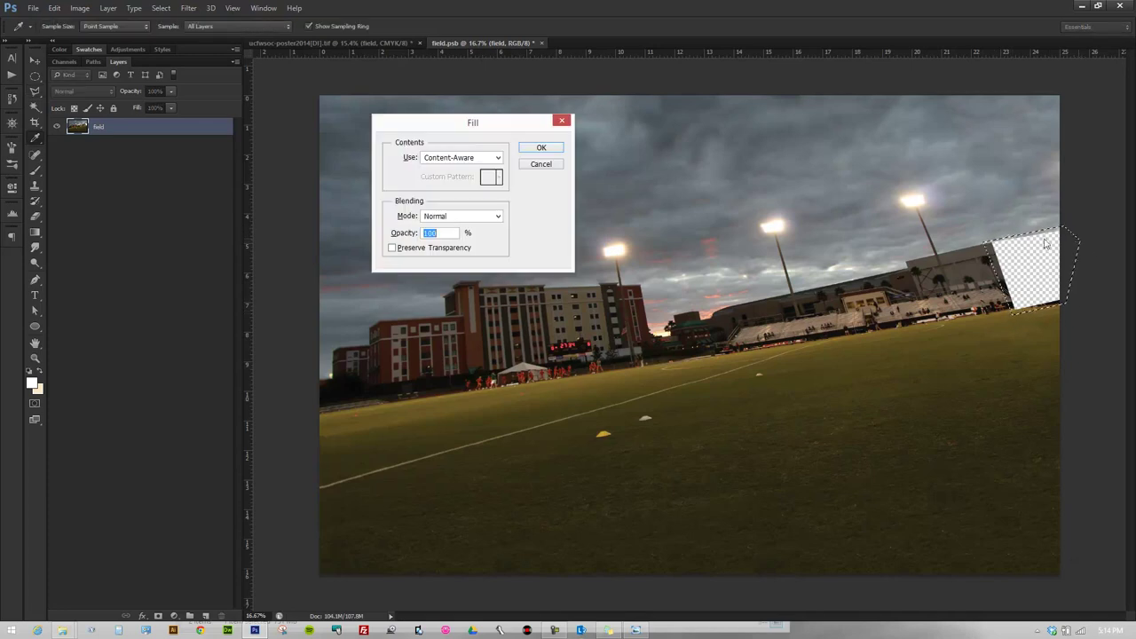
click(538, 148)
key(ctrl+d)
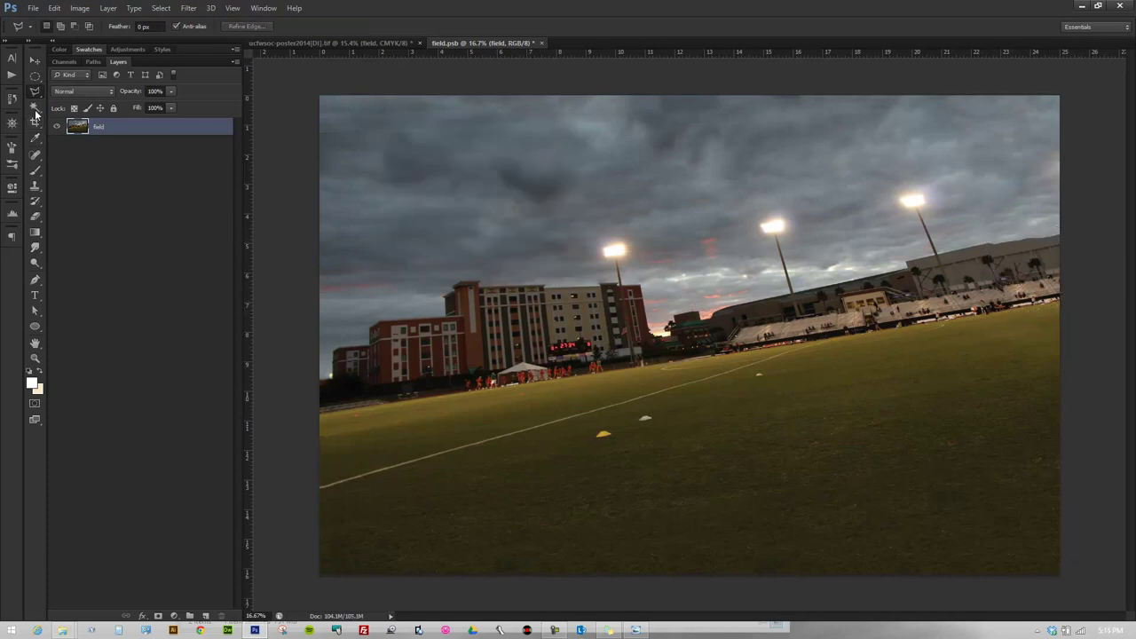
Lasso the yellow cone with Content-Aware Move in Move mode and drag it off the canvas
drag(35, 157, 97, 184)
drag(632, 418, 1071, 583)
click(146, 26)
click(152, 40)
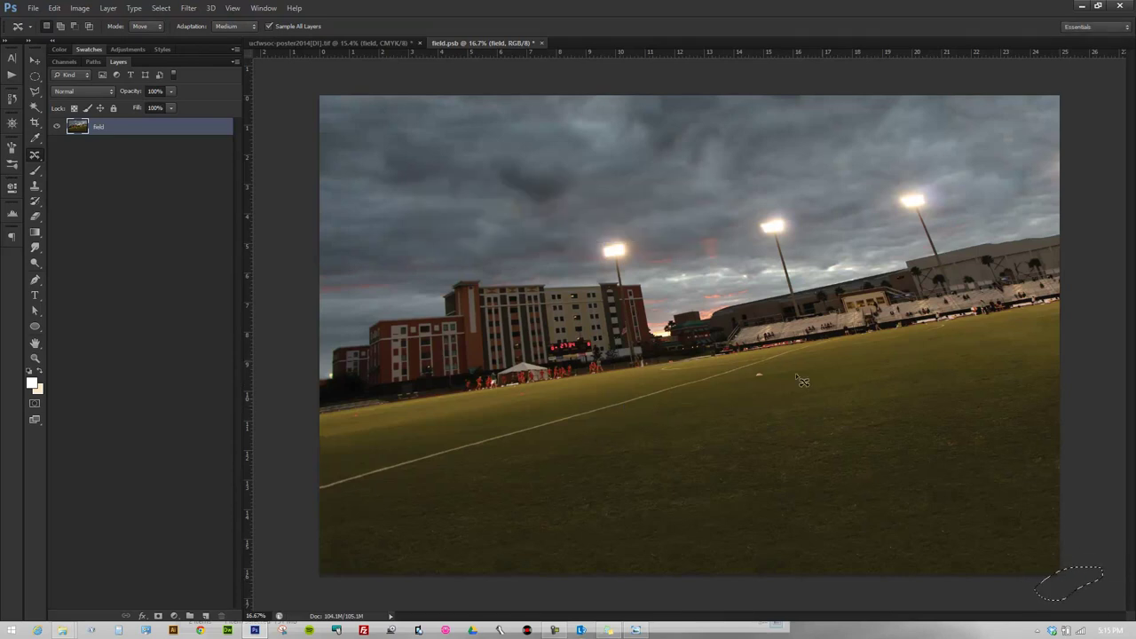
drag(770, 384, 1071, 577)
Add a Black & White adjustment with High Contrast Red Filter and invert its mask to white
click(174, 616)
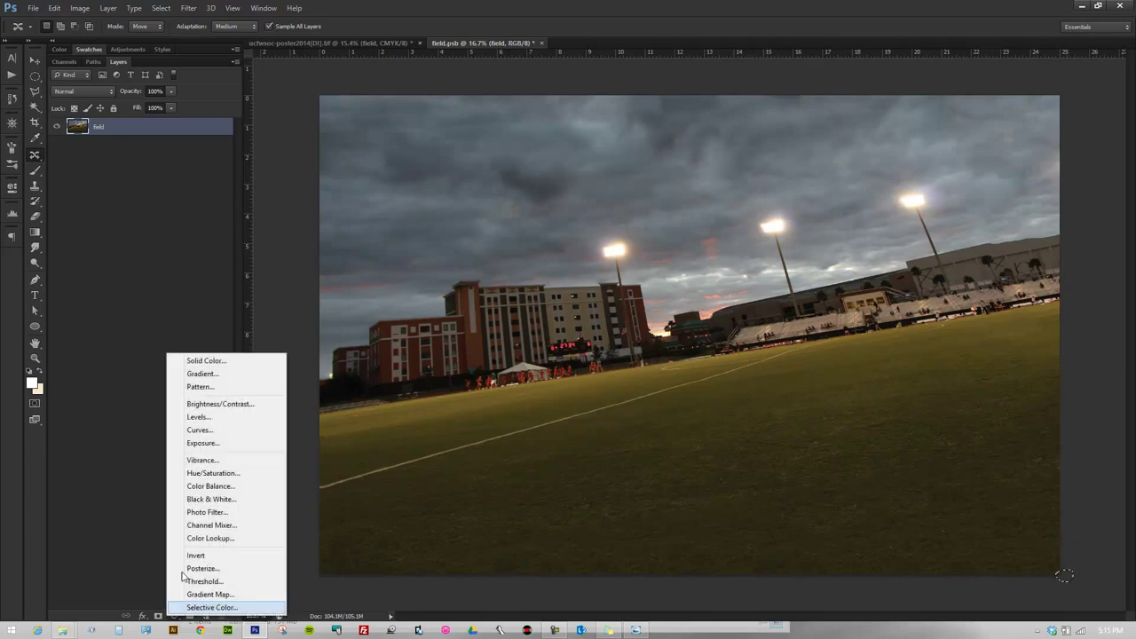
click(213, 502)
click(94, 215)
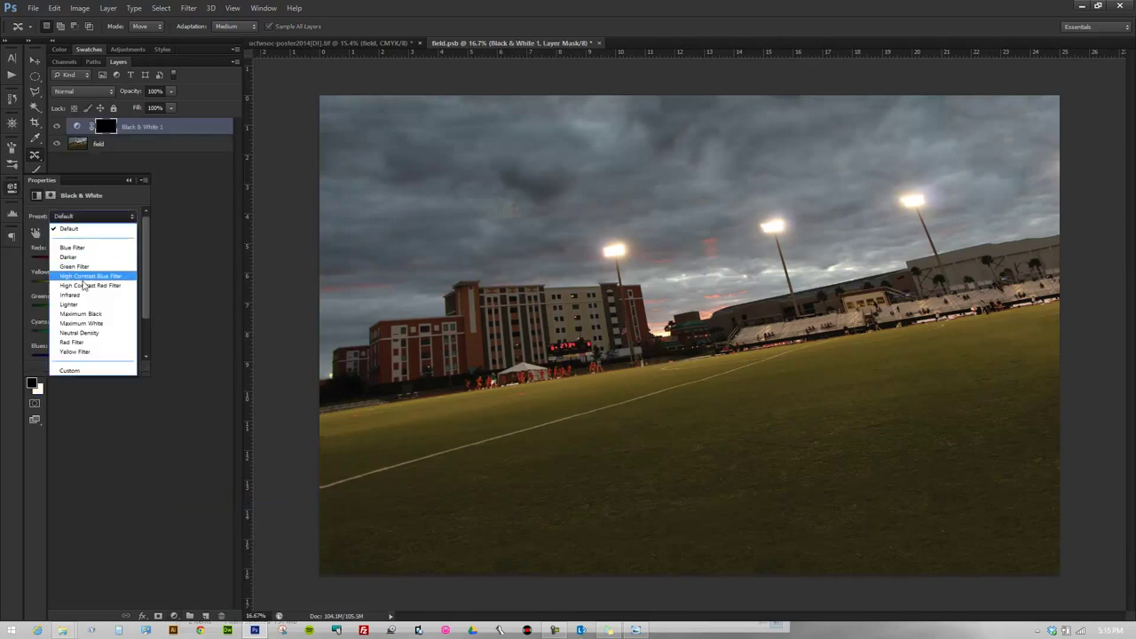
click(84, 286)
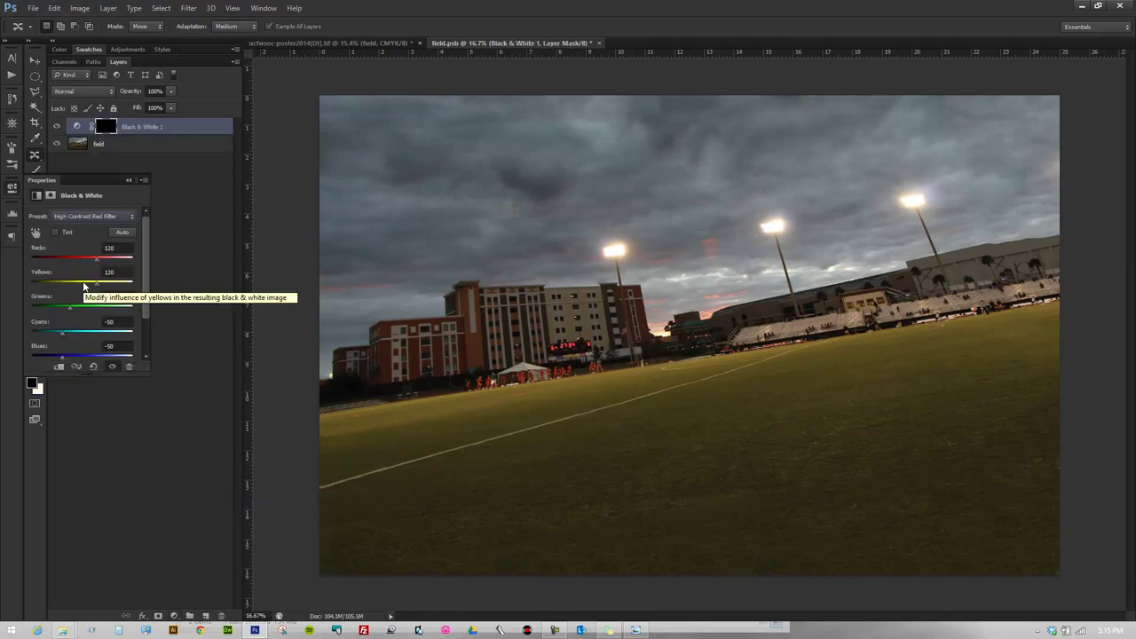
click(174, 297)
click(111, 145)
click(106, 127)
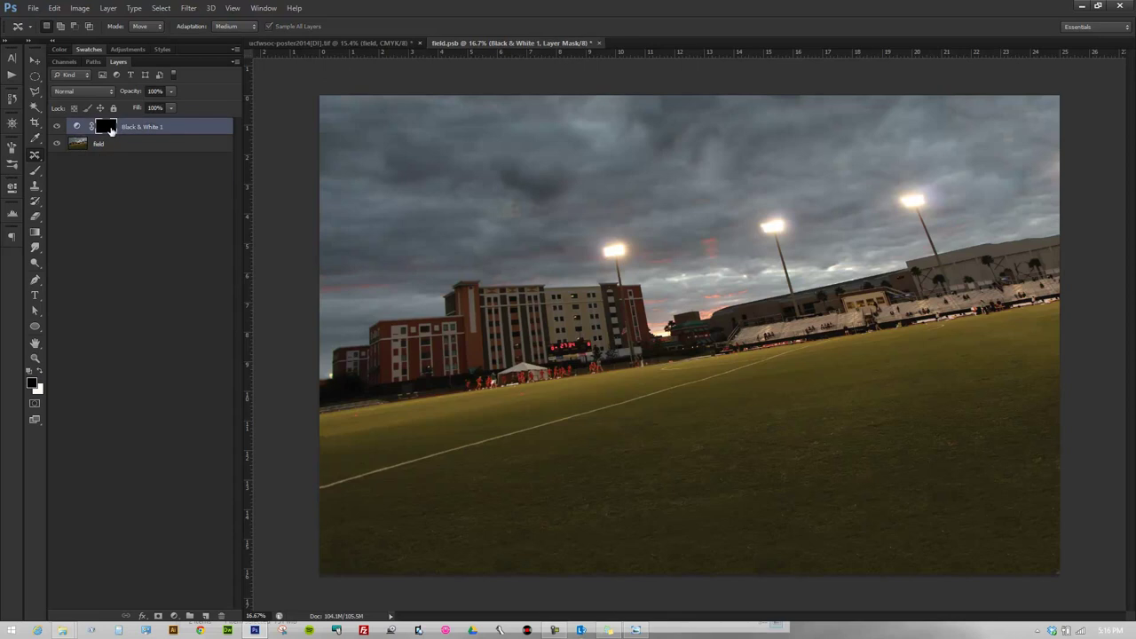
key(ctrl+i)
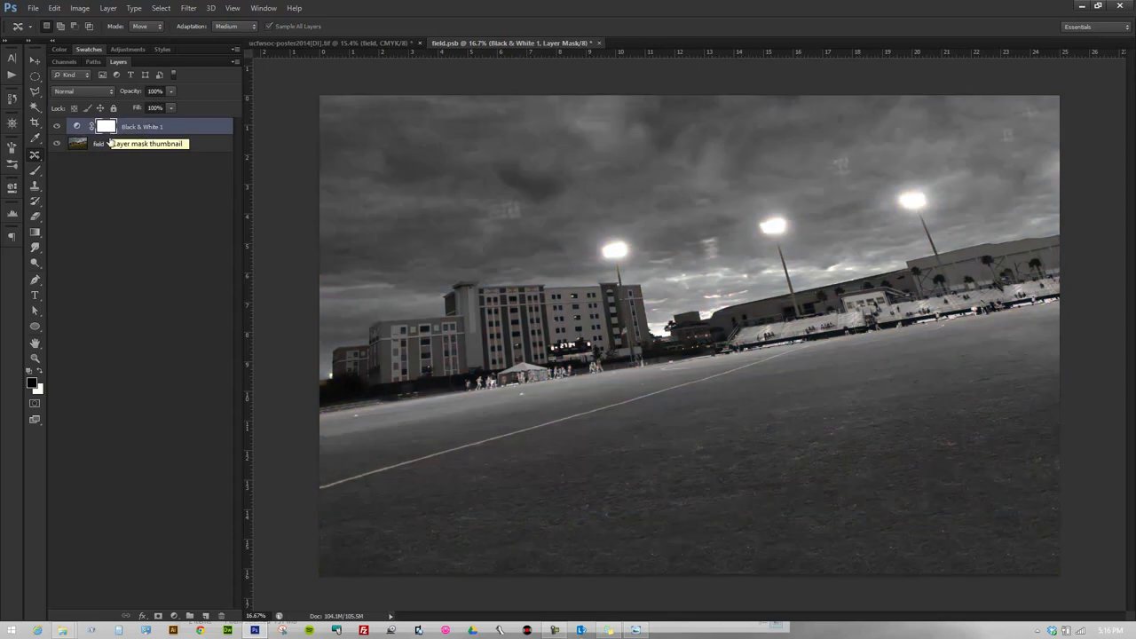
Switch the Black & White preset to High Contrast Blue Filter
double_click(76, 127)
click(93, 216)
click(91, 280)
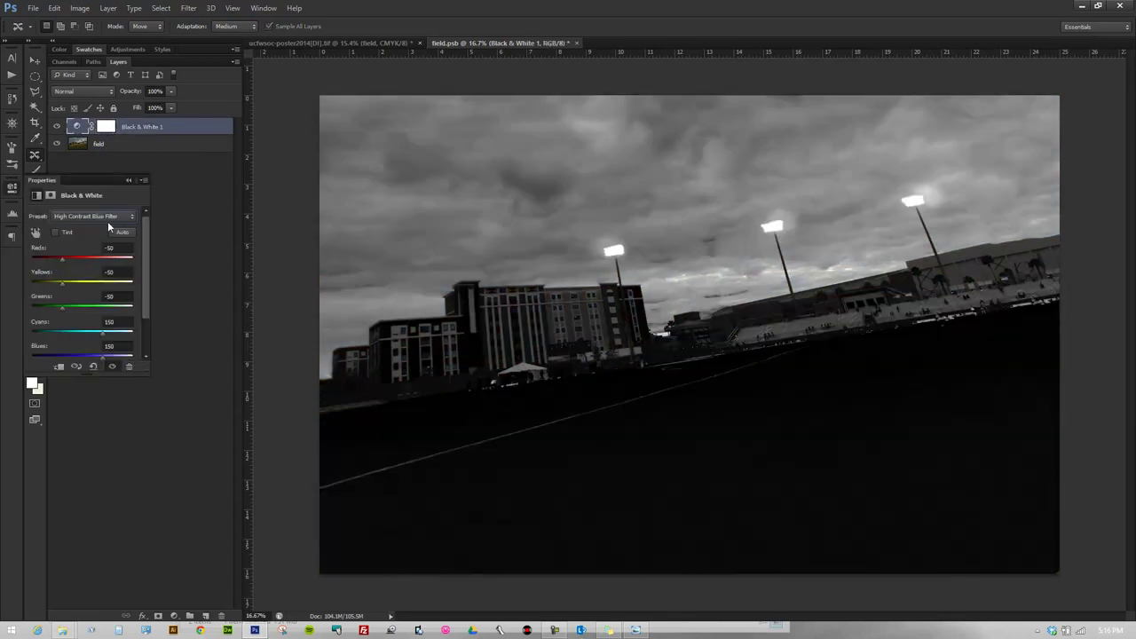
scroll(108, 217, down, 2)
scroll(108, 217, down, 2)
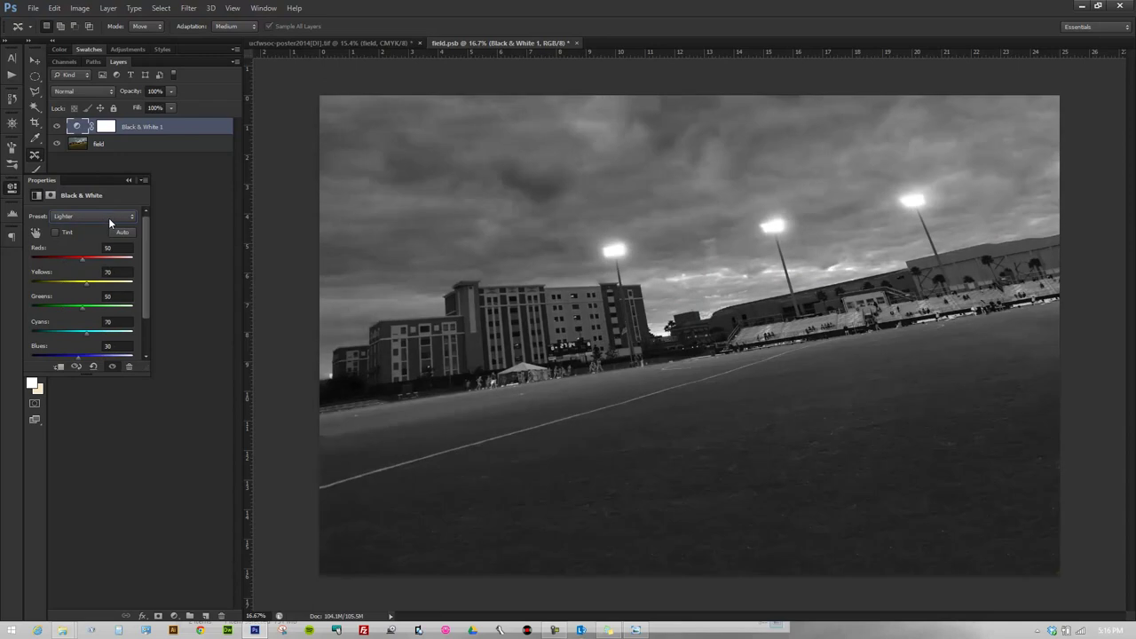
scroll(108, 218, down, 1)
scroll(108, 218, up, 2)
scroll(109, 218, up, 3)
scroll(108, 218, up, 1)
scroll(109, 217, up, 3)
scroll(108, 217, up, 1)
Preview blend modes, set the adjustment back to Normal, and float the field.psb window
click(152, 128)
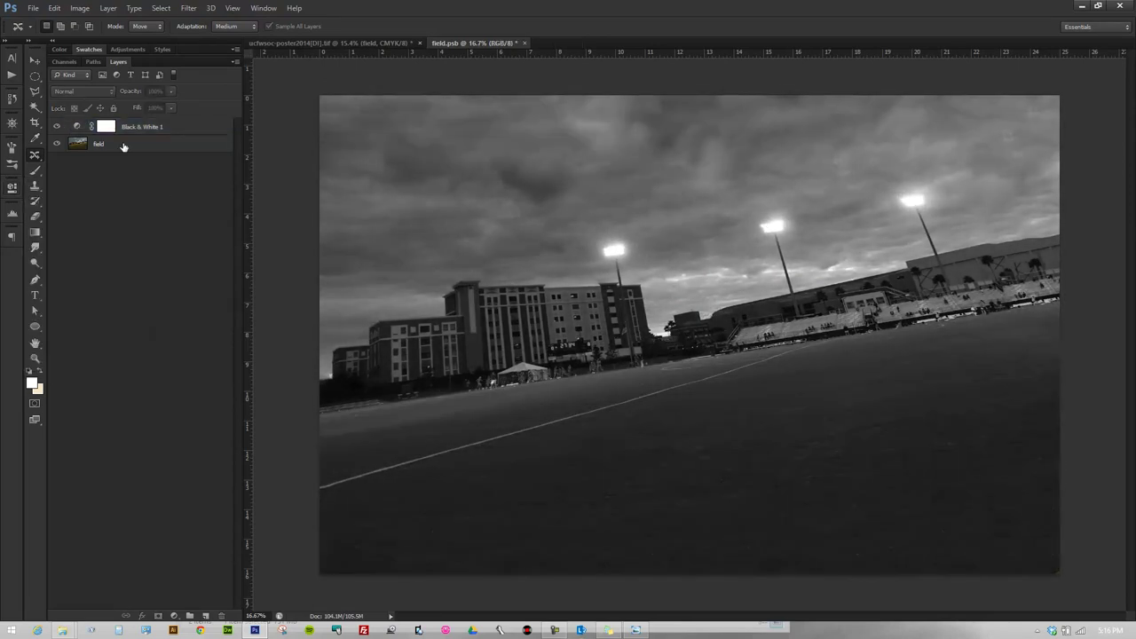
click(80, 92)
scroll(80, 91, down, 2)
scroll(80, 91, down, 2)
scroll(80, 91, down, 2)
scroll(80, 90, down, 3)
scroll(80, 91, down, 5)
scroll(80, 91, down, 1)
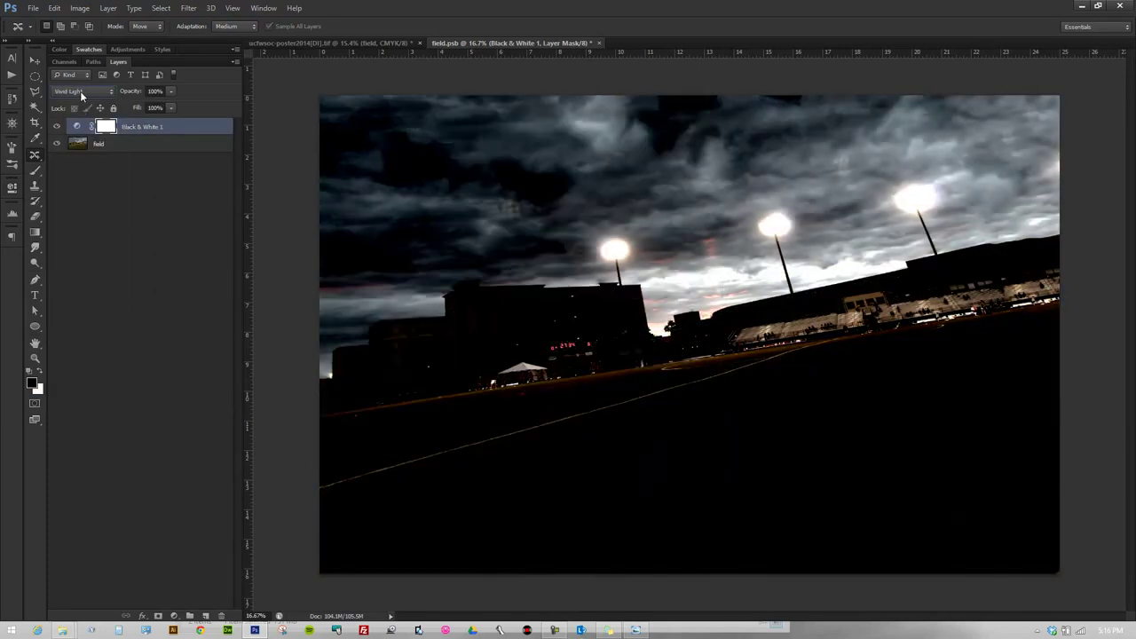
scroll(80, 90, up, 1)
click(80, 90)
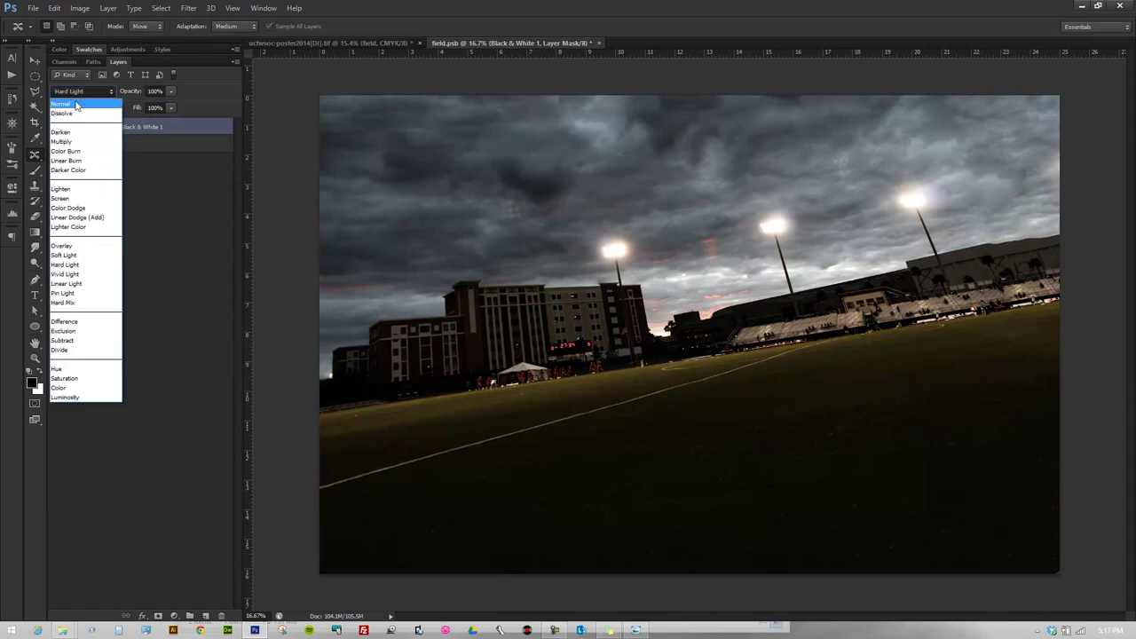
click(76, 101)
mouse_move(464, 63)
mouse_down()
mouse_move(464, 94)
mouse_move(279, 119)
mouse_move(586, 73)
mouse_up()
Stamp the visible field into a new Layer 1 and apply a Gaussian Blur
shift+click(164, 145)
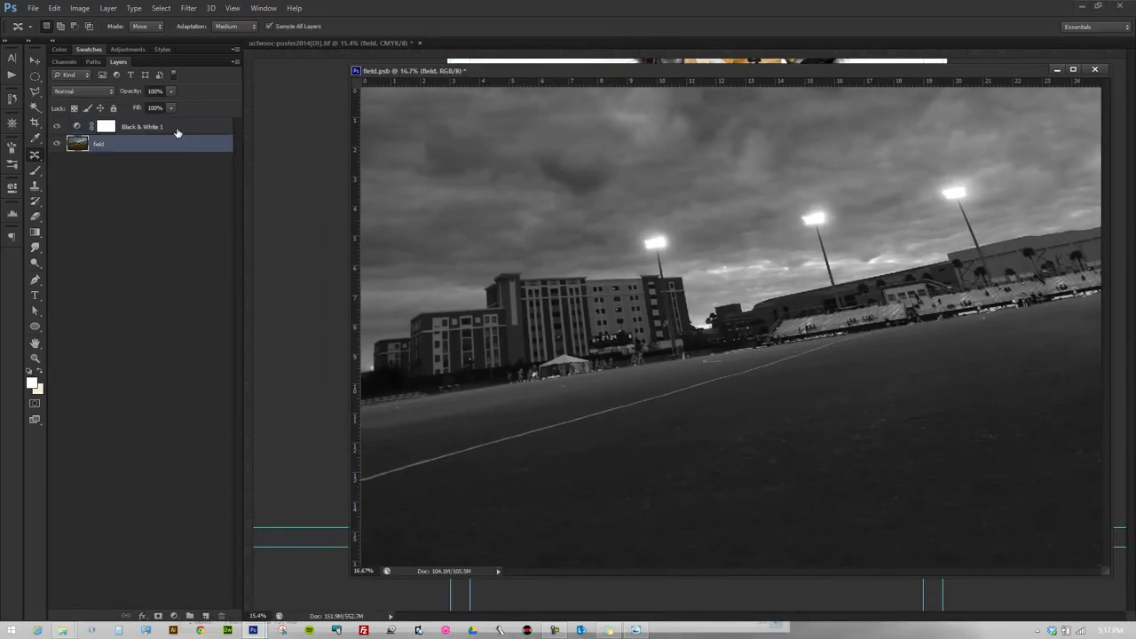
key(ctrl+shift+alt+e)
click(188, 8)
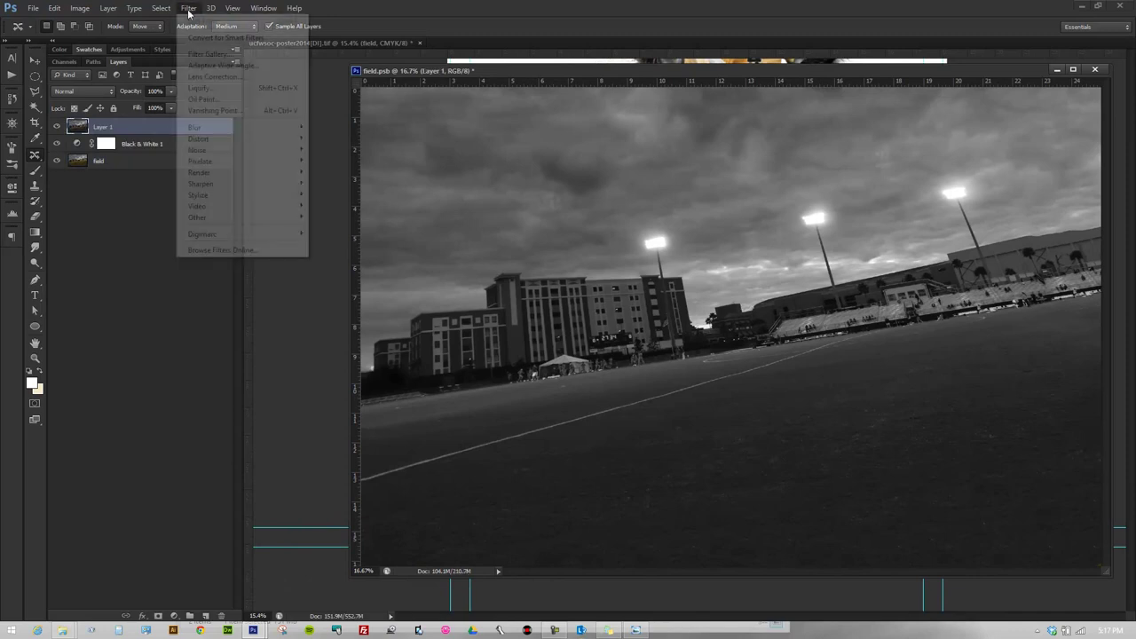
click(339, 210)
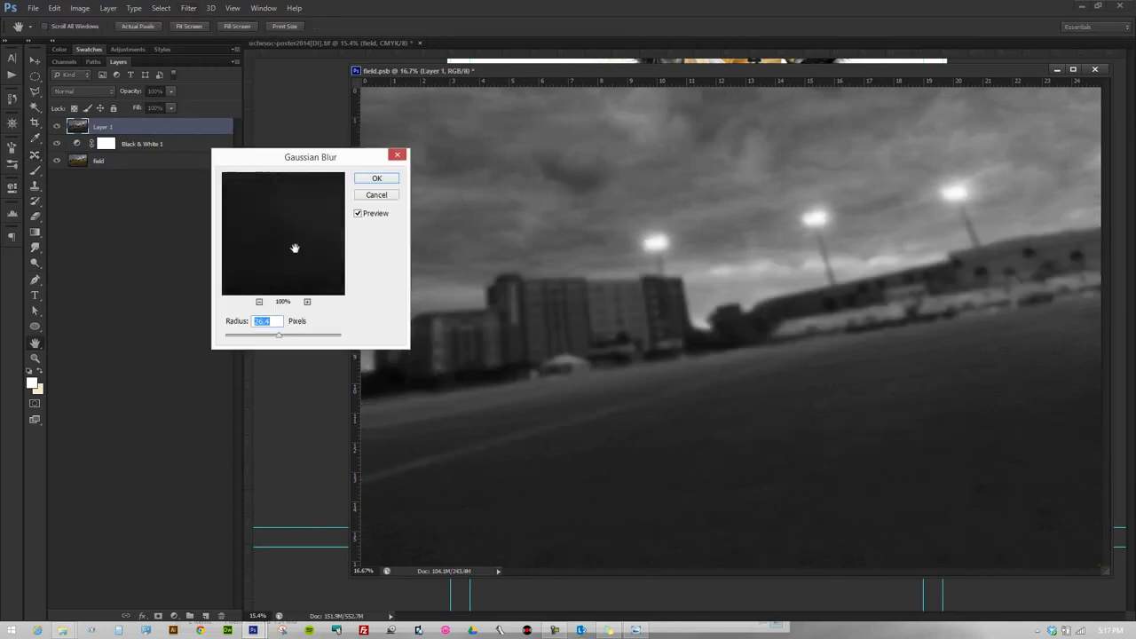
drag(275, 336, 257, 338)
click(376, 179)
Set Layer 1 to Lighter Color blending and blur it a second time
click(82, 91)
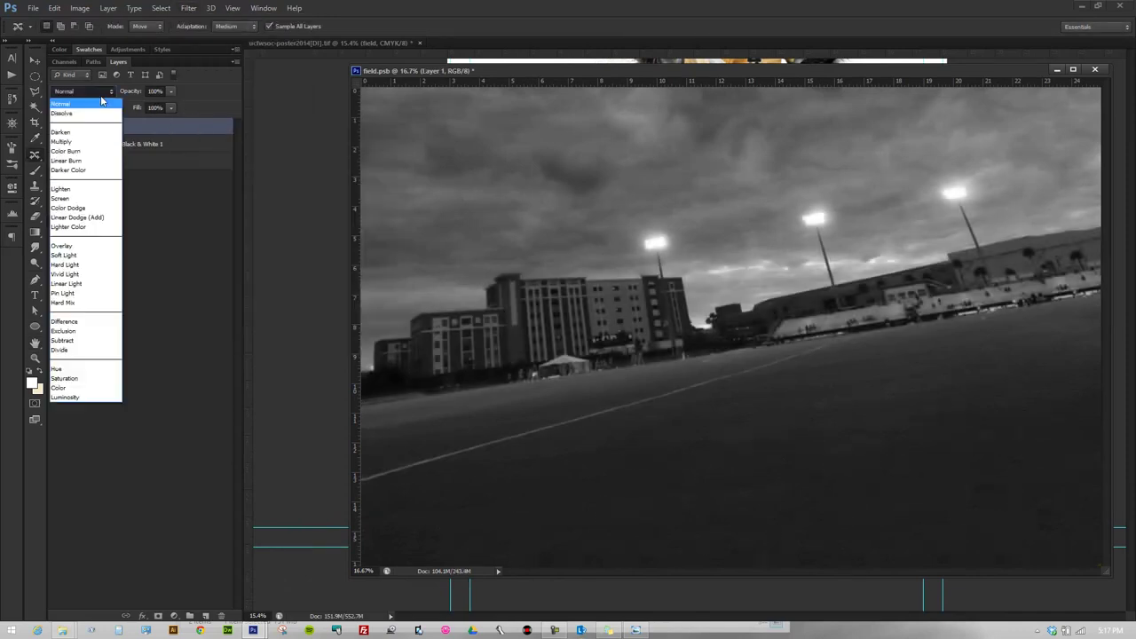
click(69, 226)
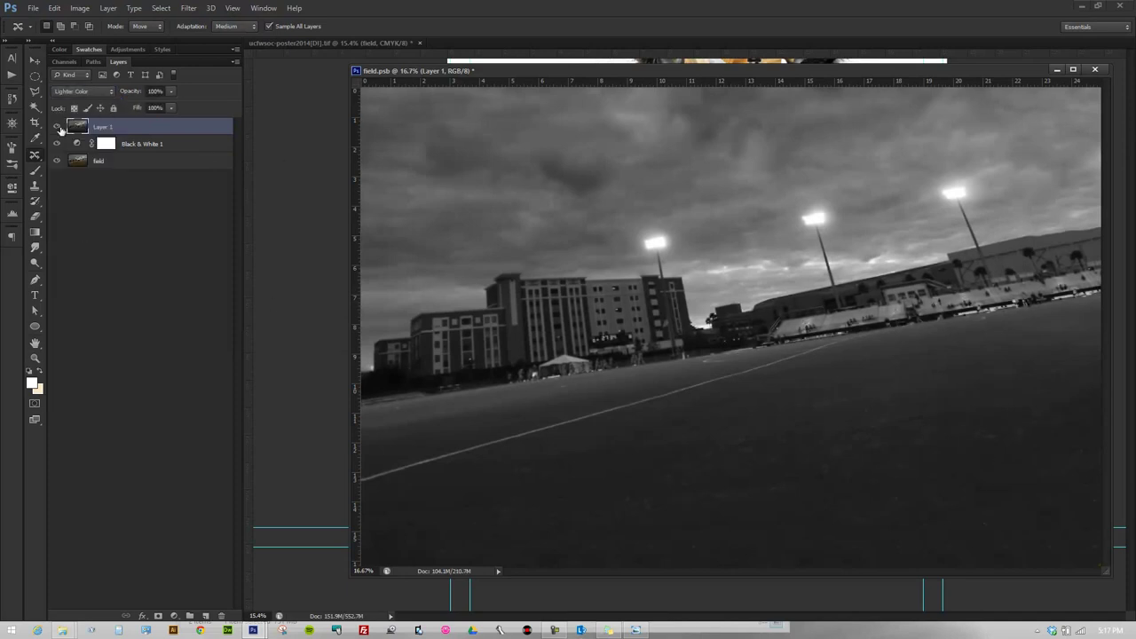
click(188, 8)
click(355, 212)
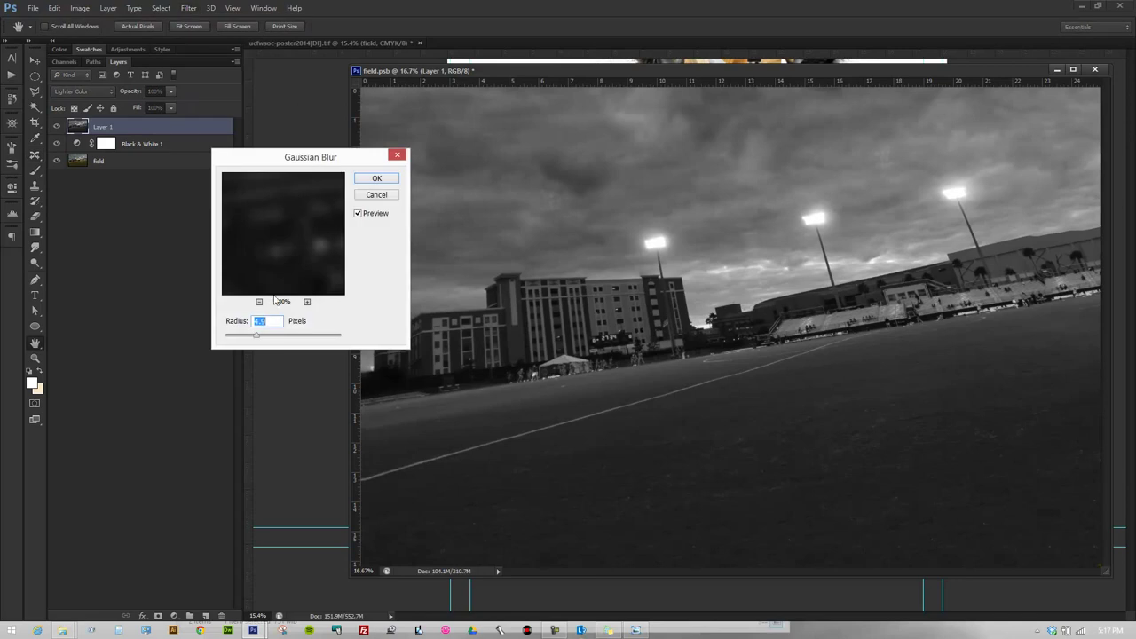
click(377, 179)
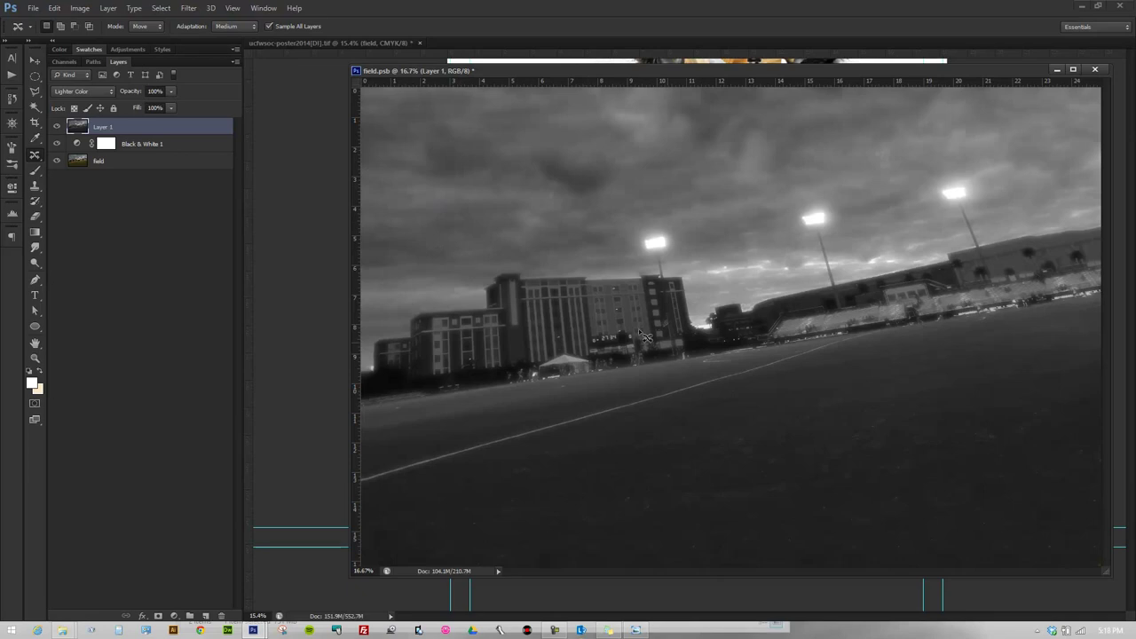
Compare the scoreboard without the glow, restore the glow layer, and save field.psb
scroll(609, 337, up, 2)
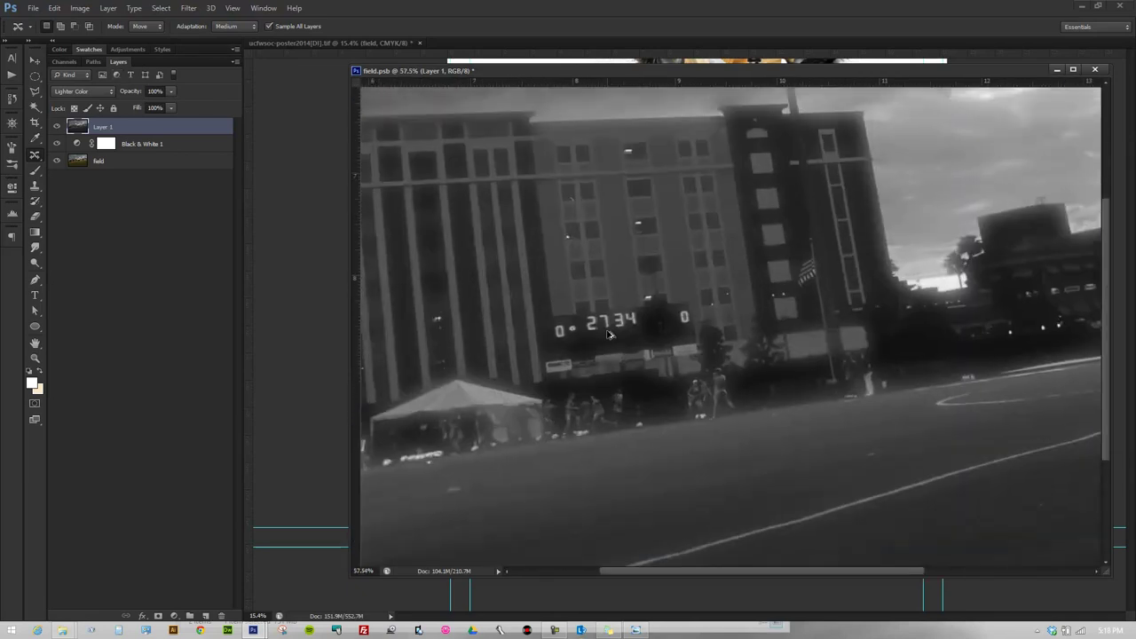
scroll(609, 335, up, 2)
scroll(609, 335, up, 2)
scroll(610, 335, up, 2)
drag(159, 135, 221, 615)
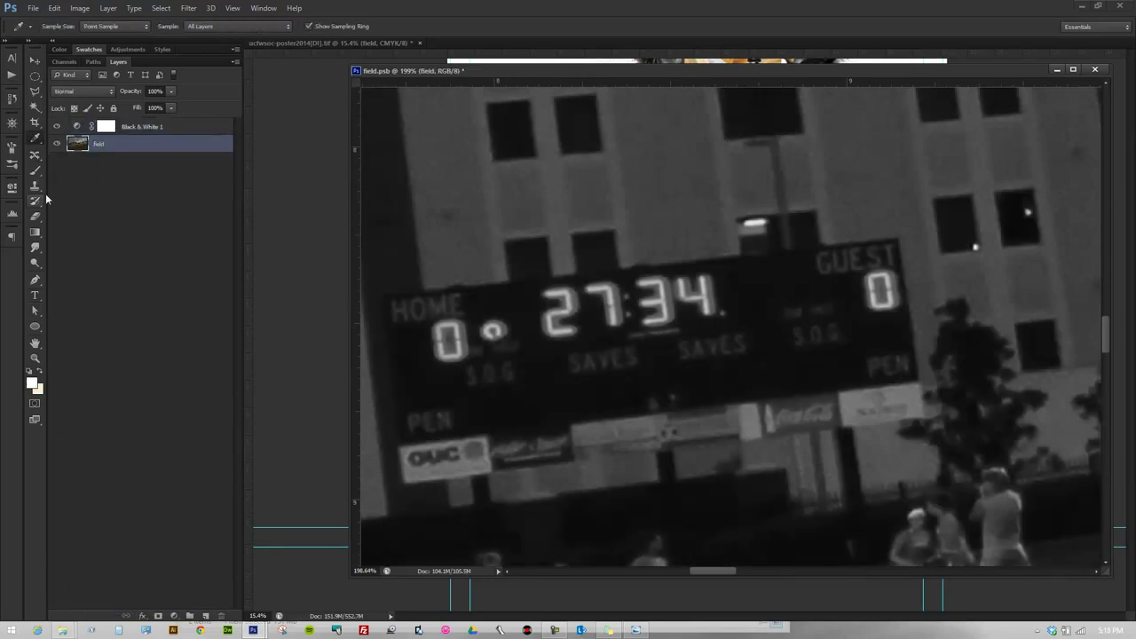
key(m)
key(ctrl+z)
scroll(682, 302, down, 2)
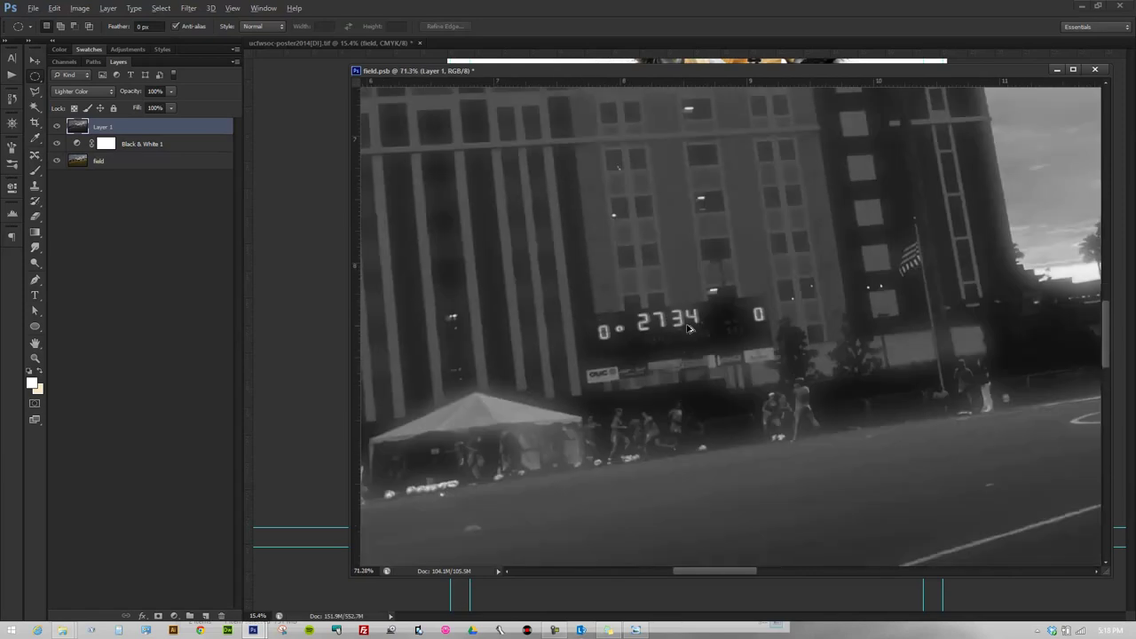
scroll(681, 302, down, 1)
key(ctrl+s)
Move the field.psb window aside, zoom out on the poster, and close field.psb
drag(721, 71, 721, 559)
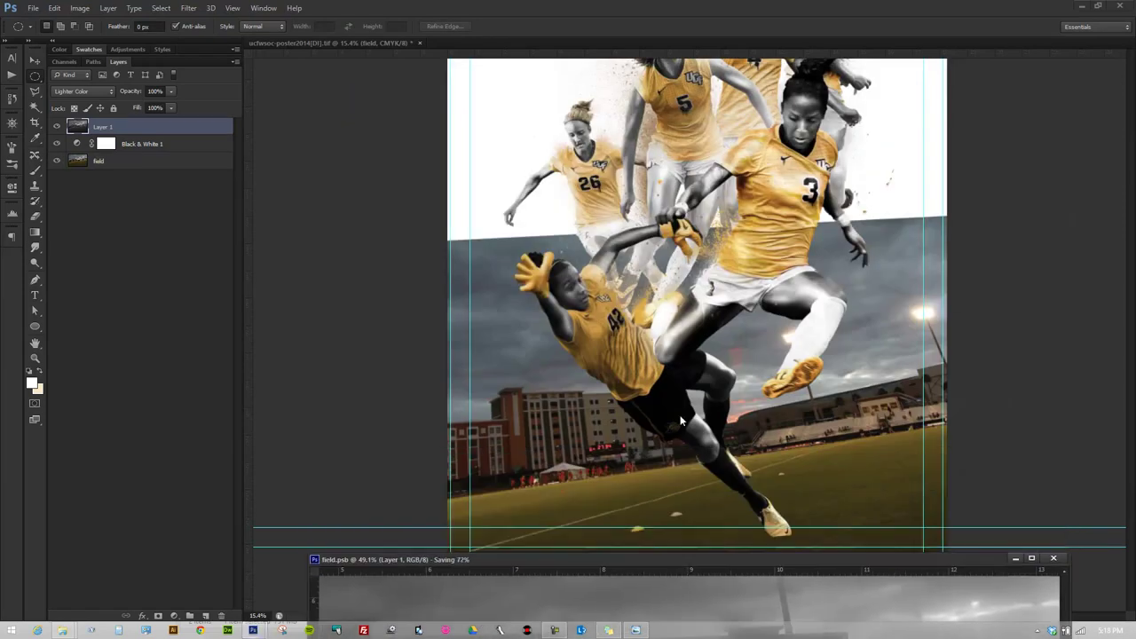
key(ctrl+minus)
key(ctrl+minus)
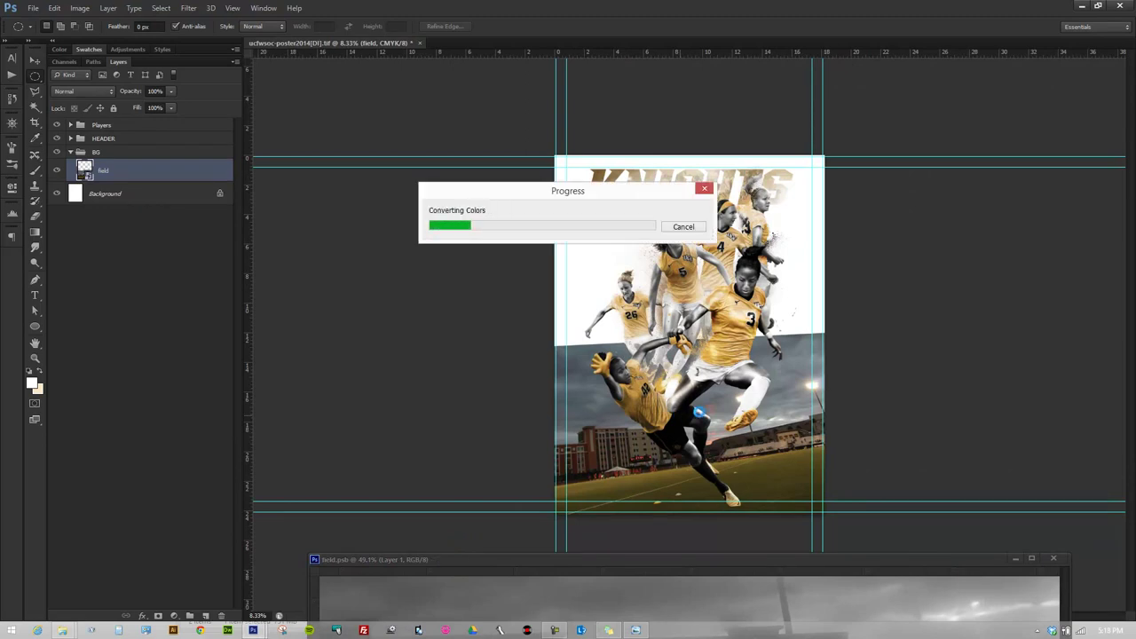
click(1015, 558)
Add an empty Layer 2 above the field layer and open the field's layer effects
scroll(761, 480, up, 3)
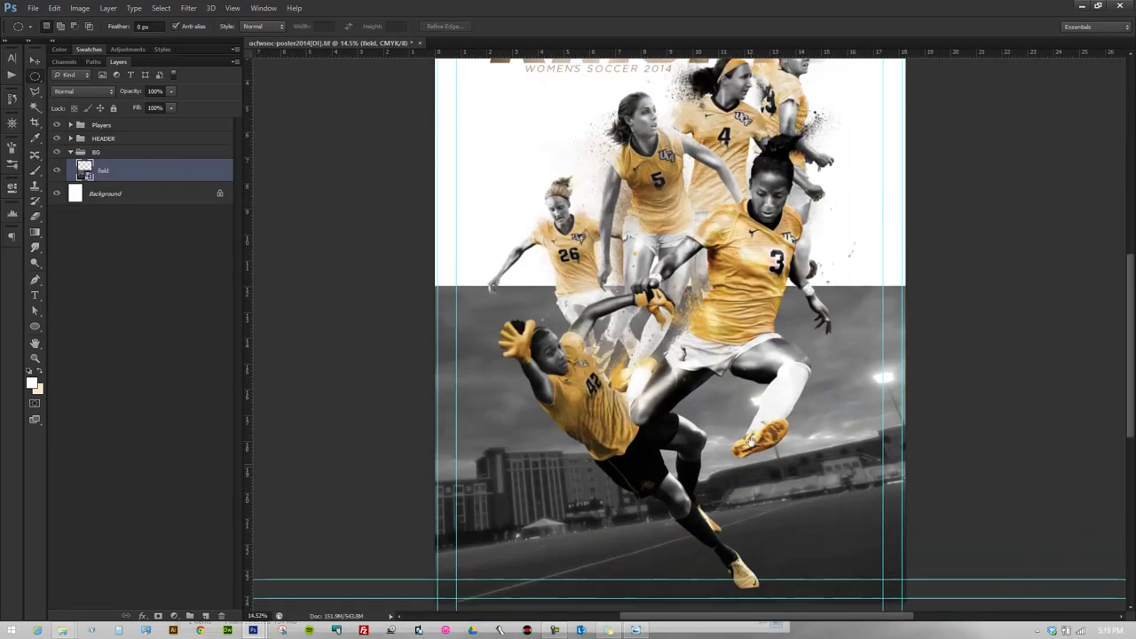
scroll(761, 479, up, 2)
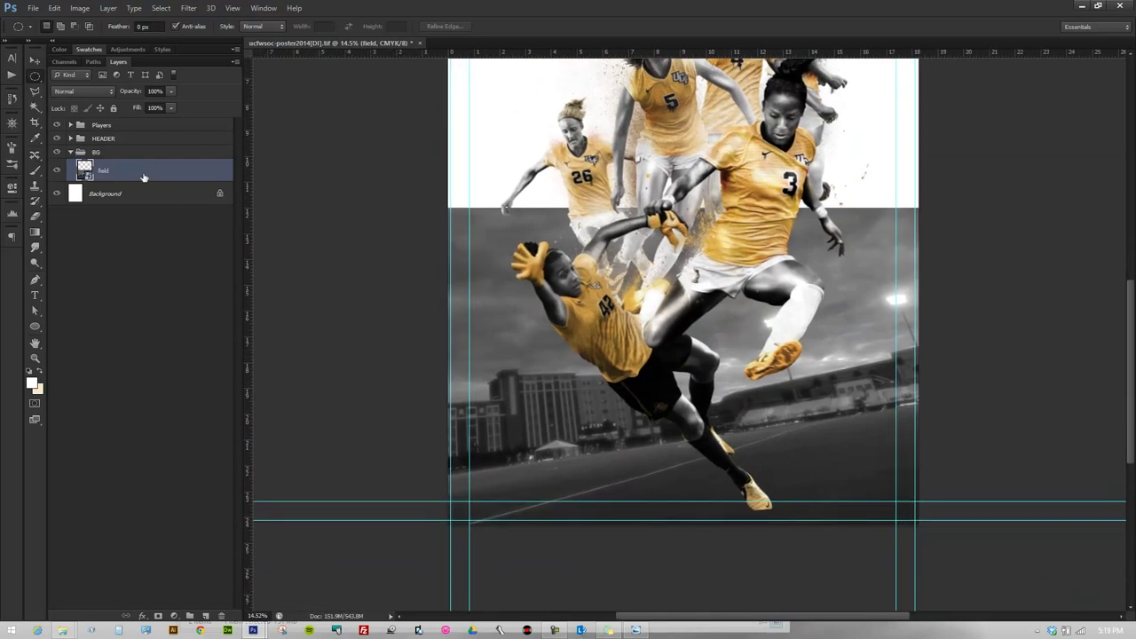
click(205, 615)
click(130, 197)
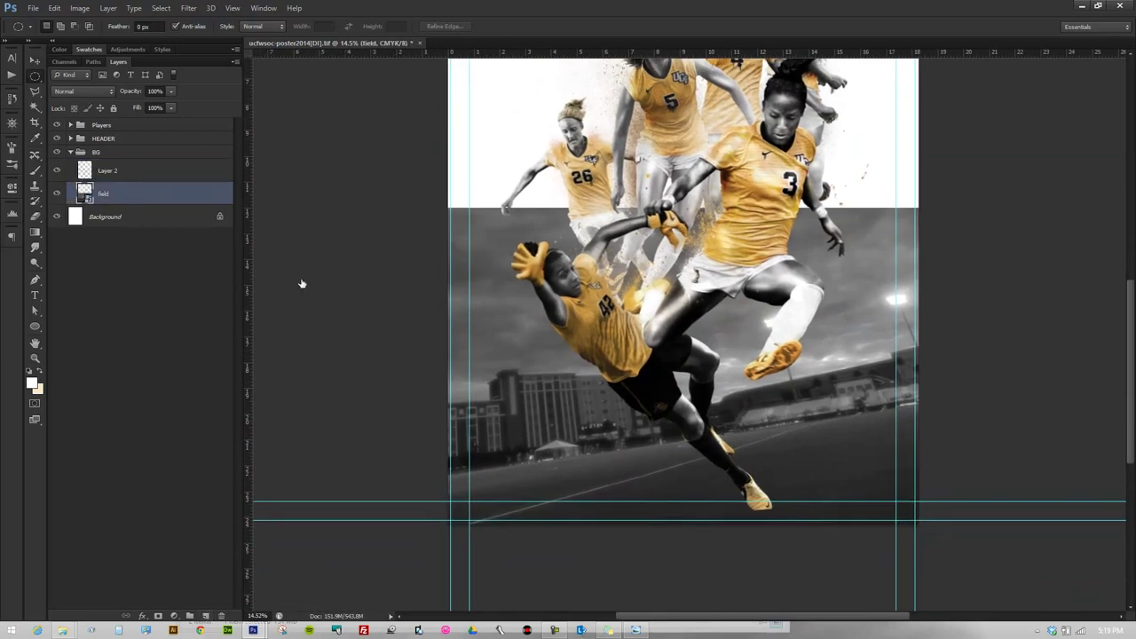
double_click(160, 193)
Add a Gradient Overlay to the field layer with its blend mode set to Lighten
click(678, 343)
drag(812, 301, 830, 281)
click(874, 256)
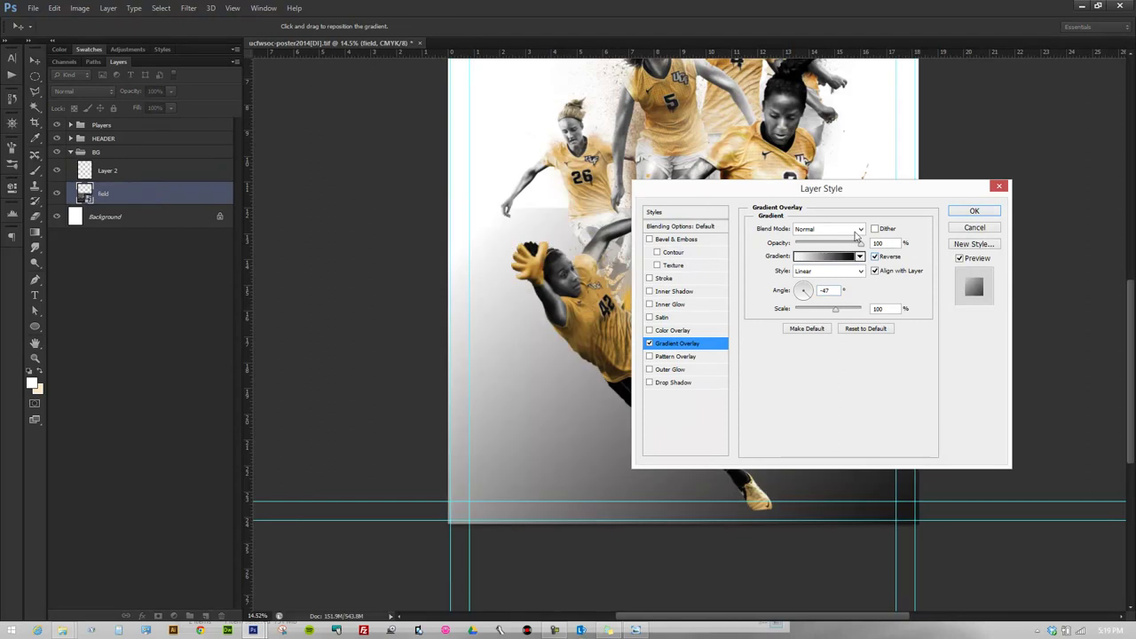
click(856, 229)
click(799, 265)
drag(785, 191, 216, 208)
click(257, 247)
click(251, 345)
Set the gradient angle to -90, reduce its scale, and move it lower on the field
click(236, 316)
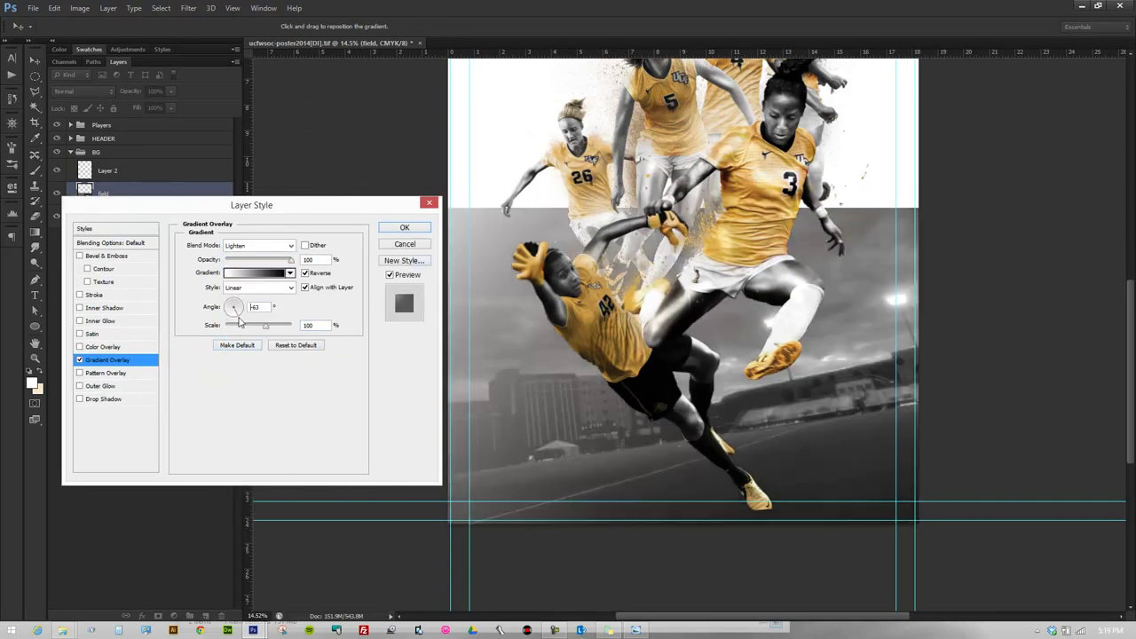
drag(265, 325, 246, 327)
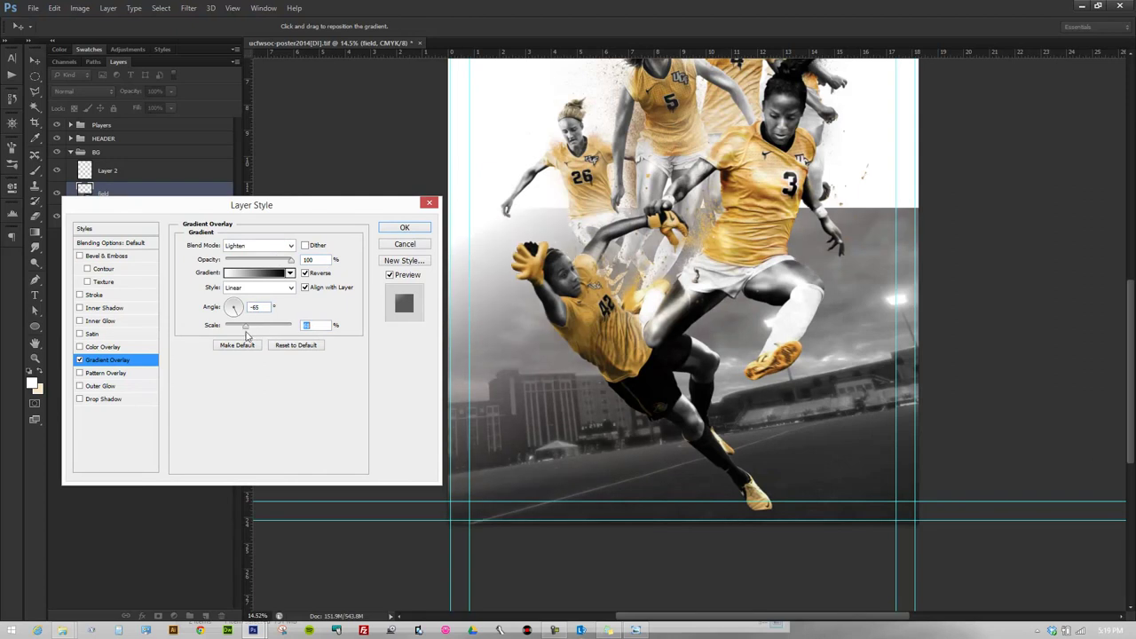
click(236, 317)
drag(649, 335, 797, 392)
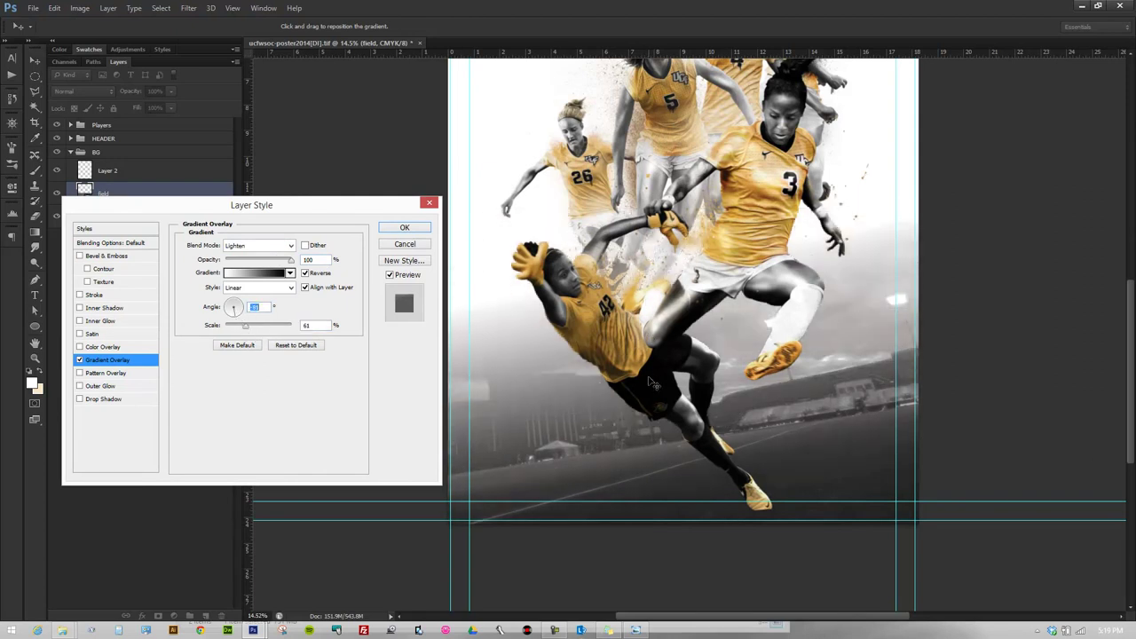
Make the overlay a white-to-transparent gradient, with the right opacity stop at 0
click(257, 273)
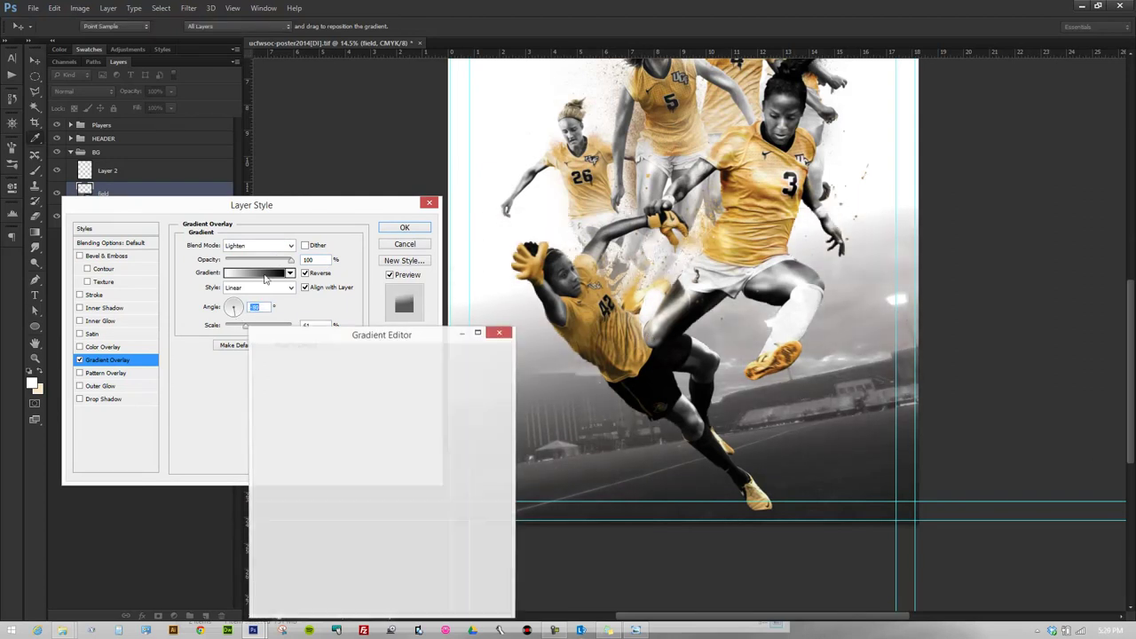
double_click(268, 536)
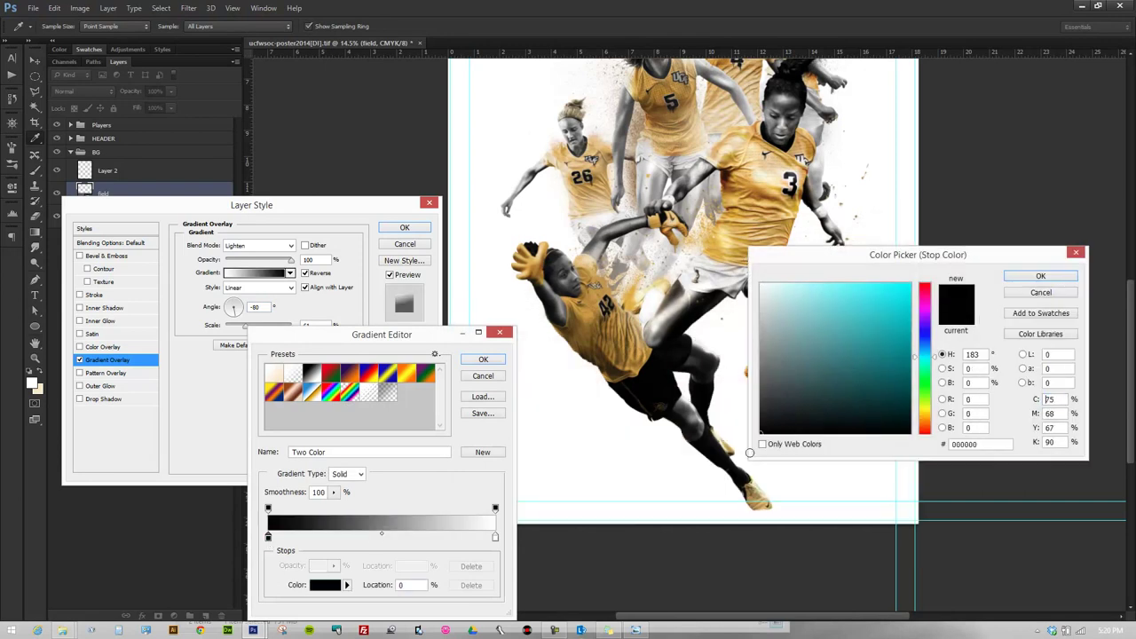
click(1040, 276)
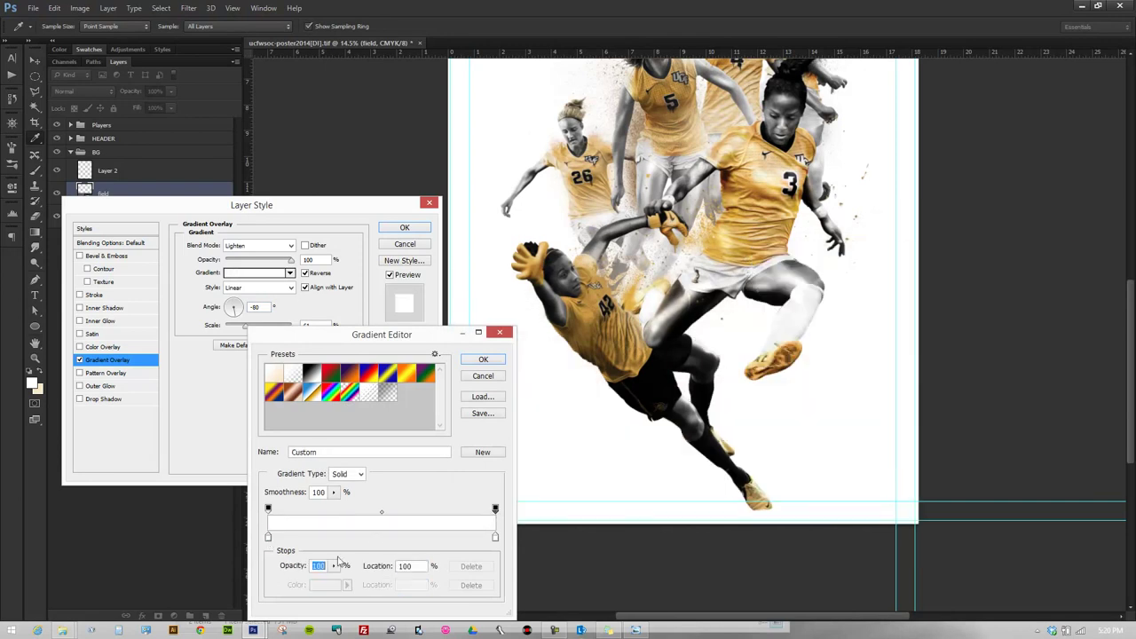
click(496, 507)
text(0)
click(483, 359)
Untick Reverse, set the scale to about 62, and fine-tune the gradient's position on the stadium
click(323, 275)
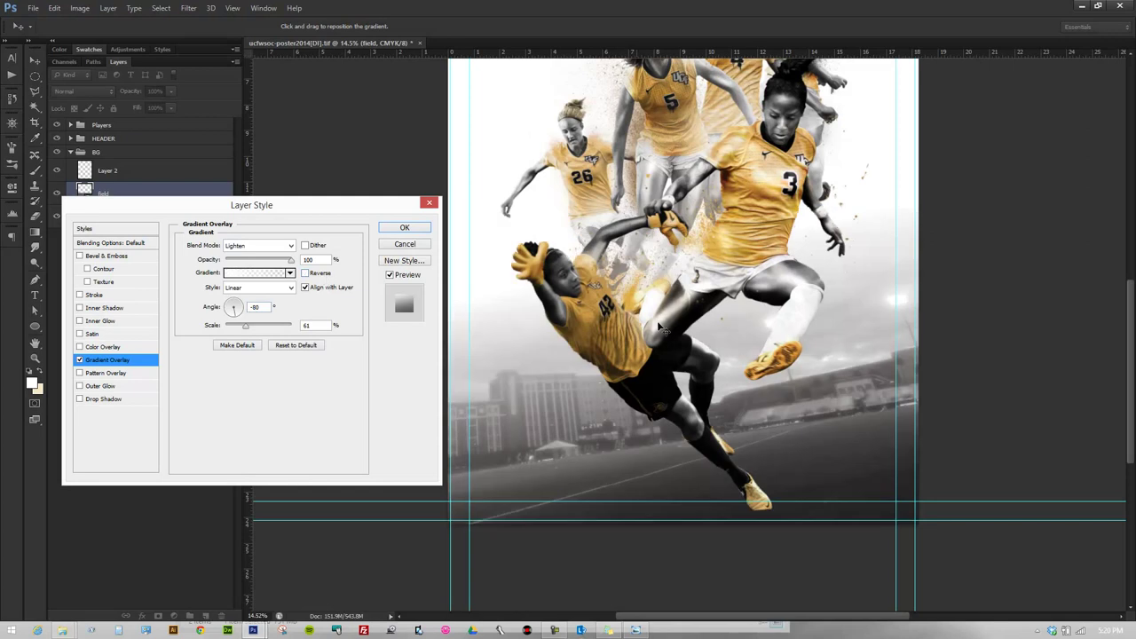
drag(246, 325, 247, 329)
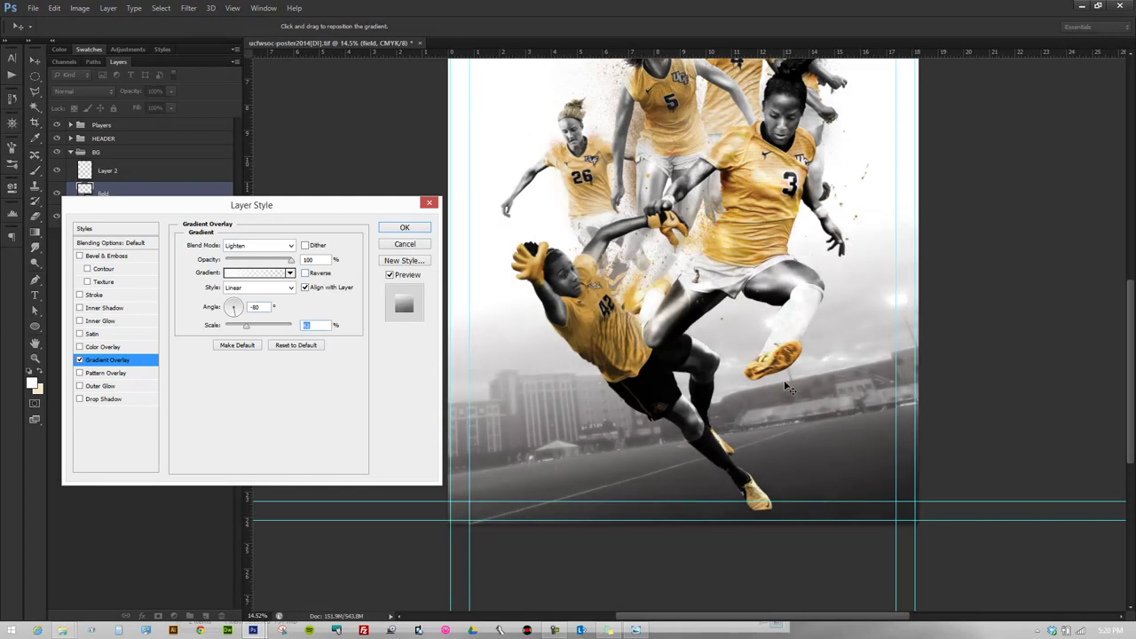
drag(785, 388, 789, 422)
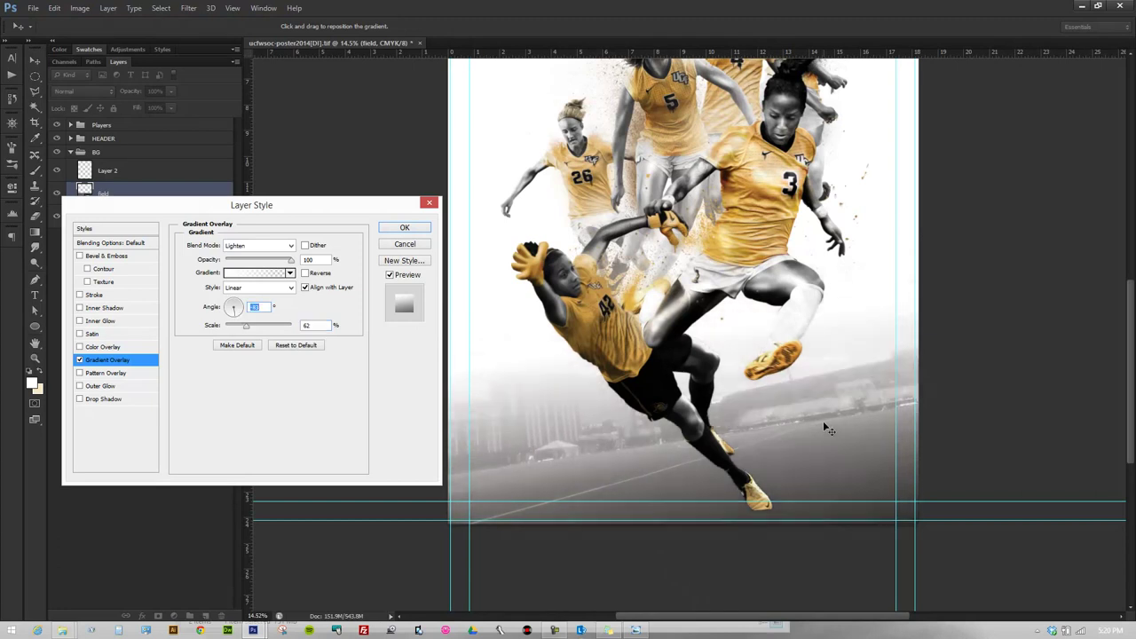
drag(817, 400, 823, 416)
Apply the gradient overlay to the field and hide the guides
click(405, 227)
scroll(858, 317, down, 3)
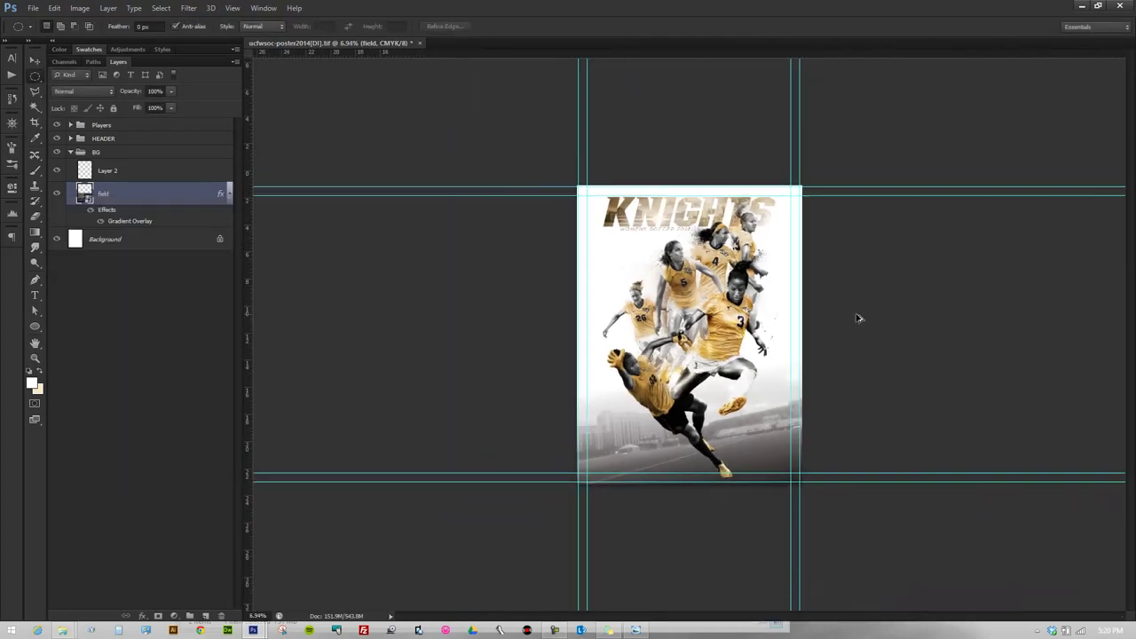
scroll(714, 337, up, 1)
key(ctrl+h)
scroll(785, 486, up, 3)
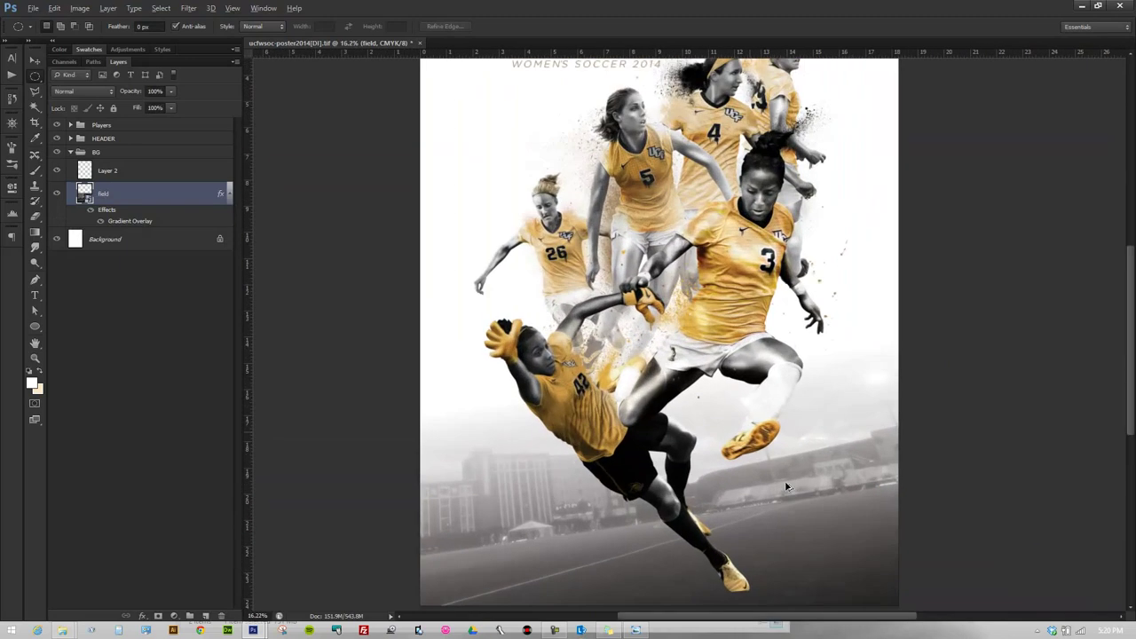
scroll(612, 276, down, 1)
Expand the Players group and select the 3colemanCLA14 layer, then the 42organCLA14 layer mask
click(70, 125)
click(158, 144)
click(108, 169)
scroll(778, 612, up, 3)
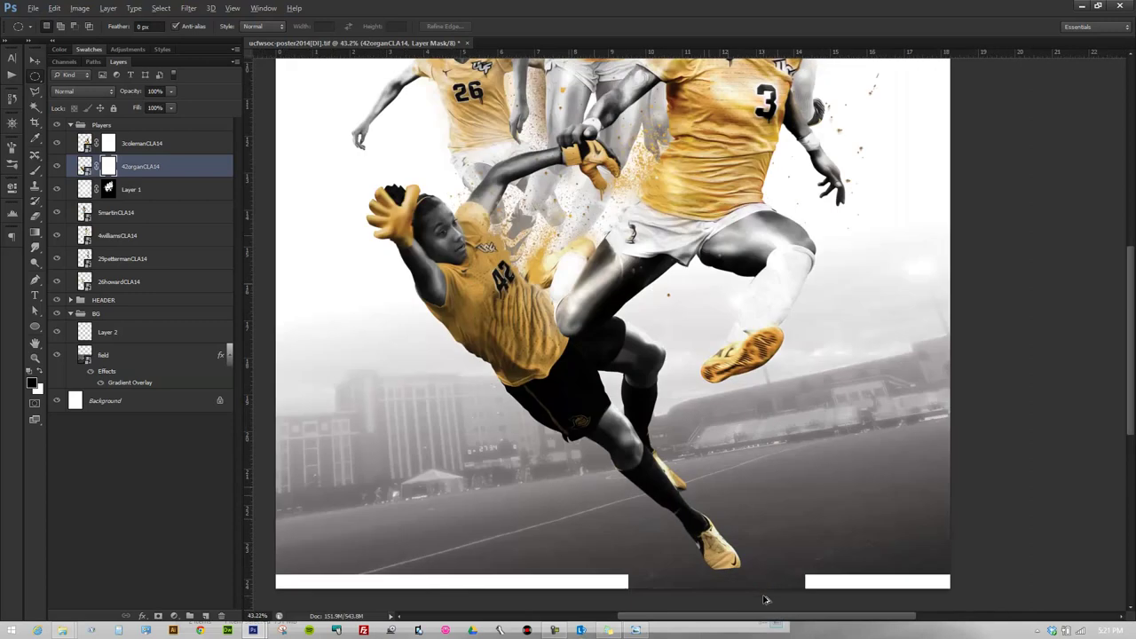